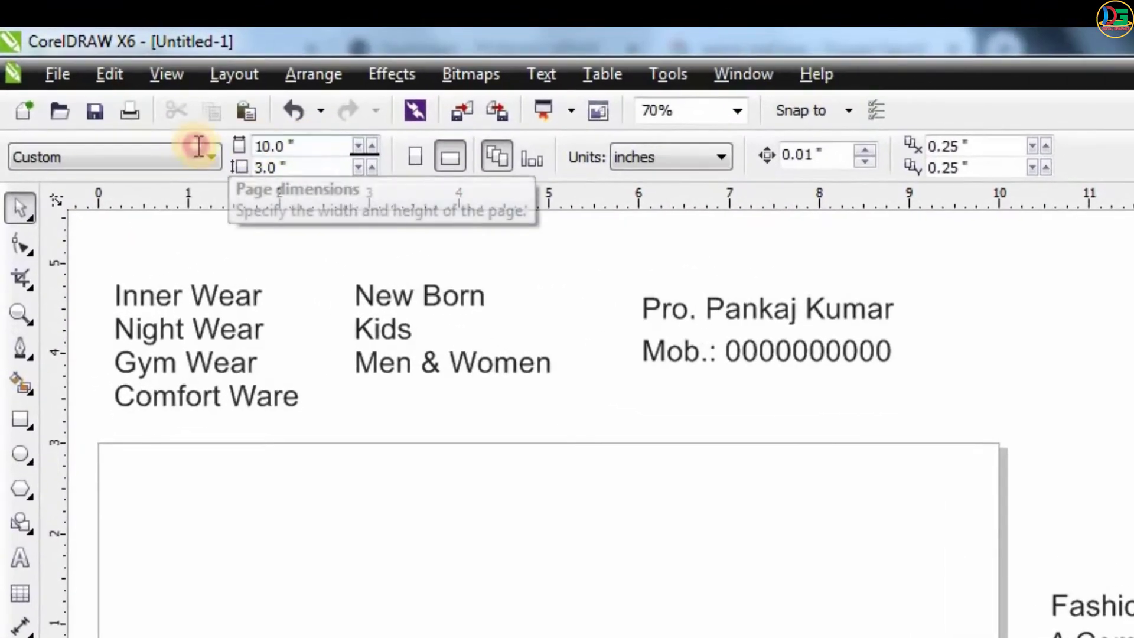
Enter a 10.0" page width and 3.0" page height in the property bar
key("Tab")
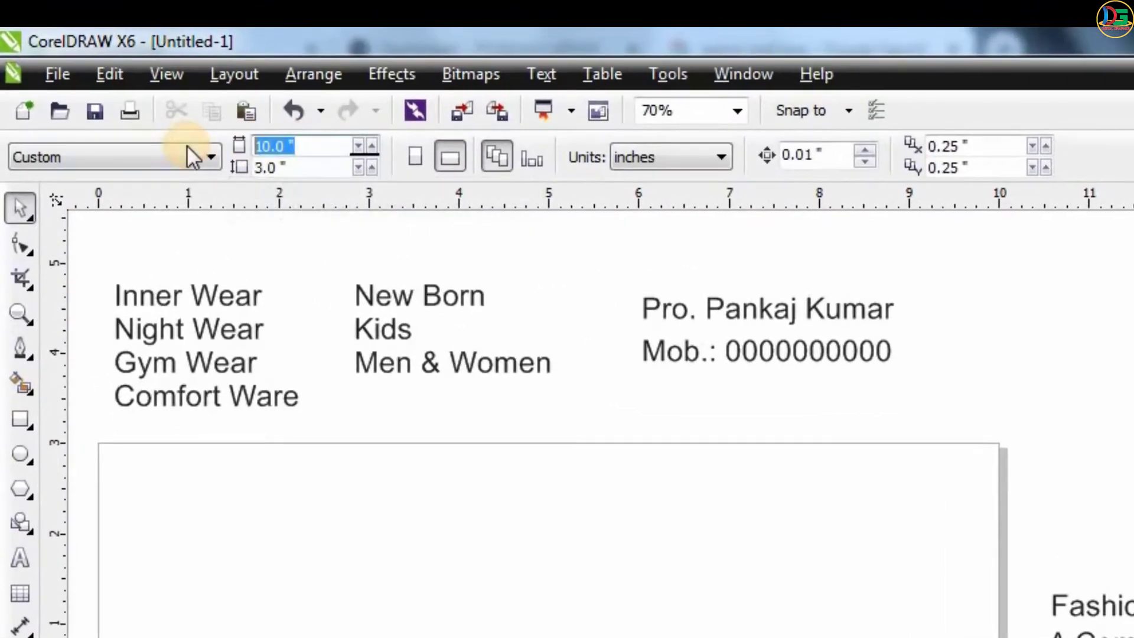
type("0")
key("Tab")
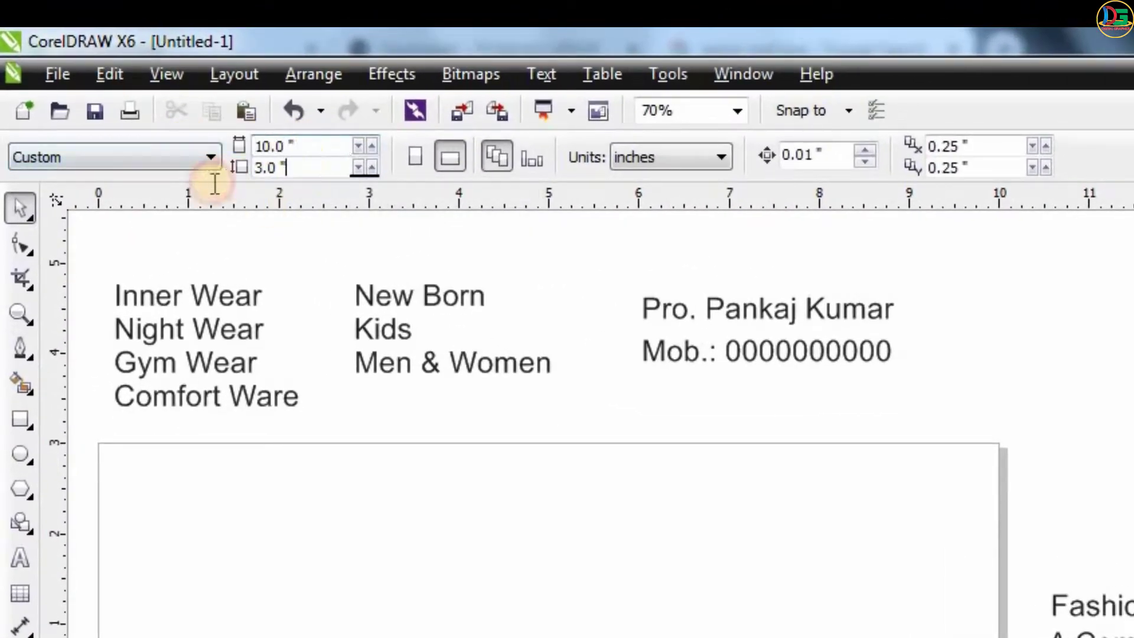
type("10")
key("Return")
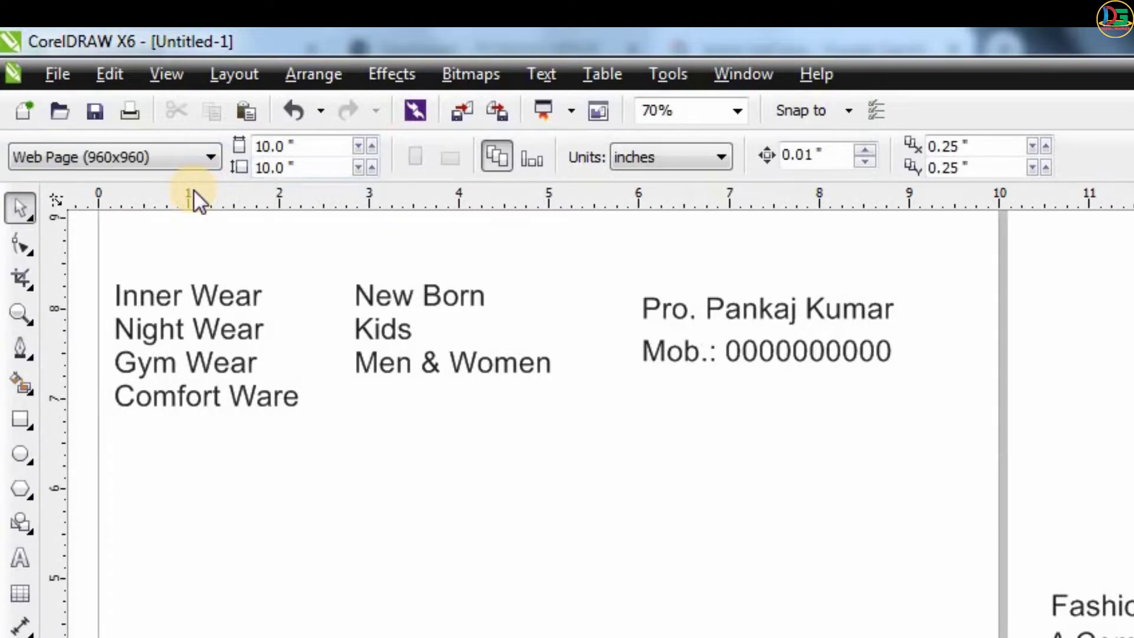
type("3")
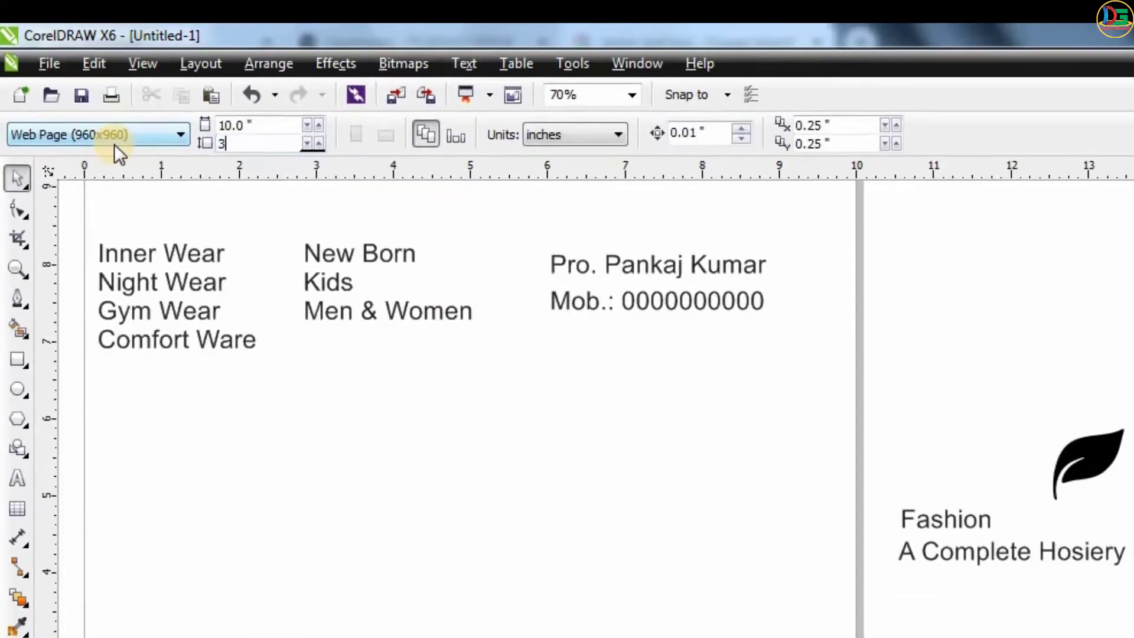
key("Return")
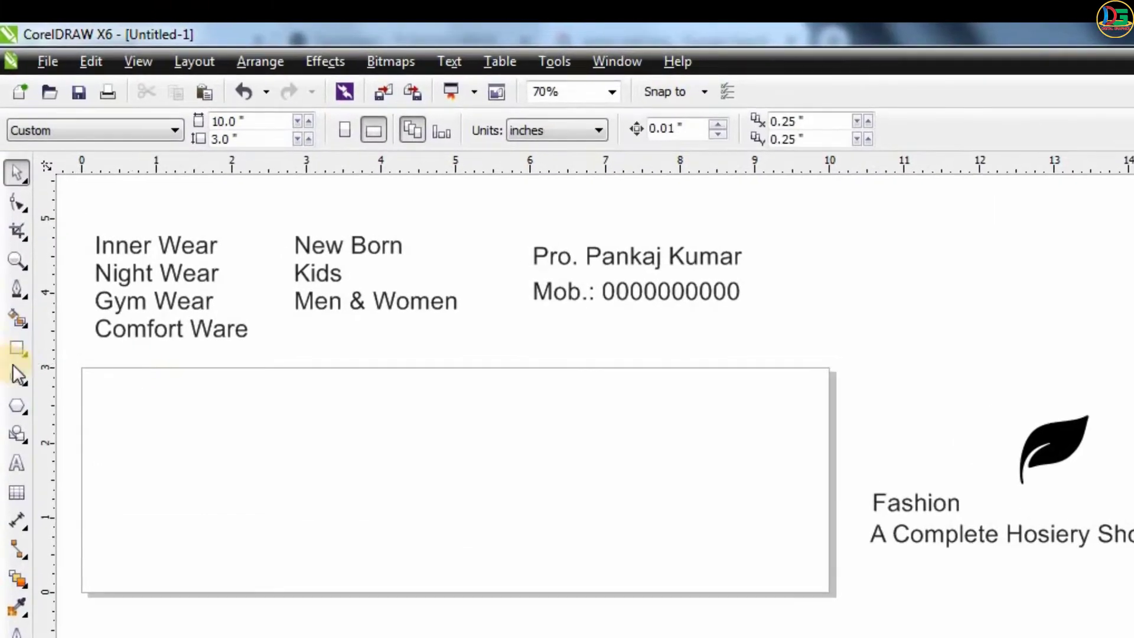
Create a page-sized rectangle and drag an interactive fountain fill across it
left_click(22, 347)
double_click(21, 346)
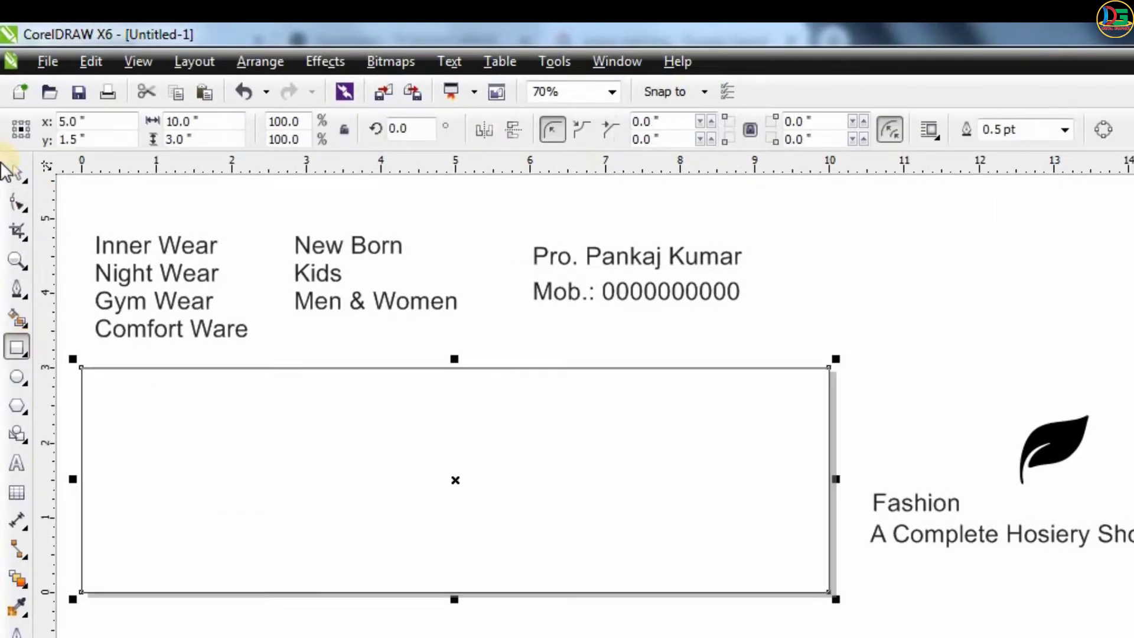
left_click(19, 173)
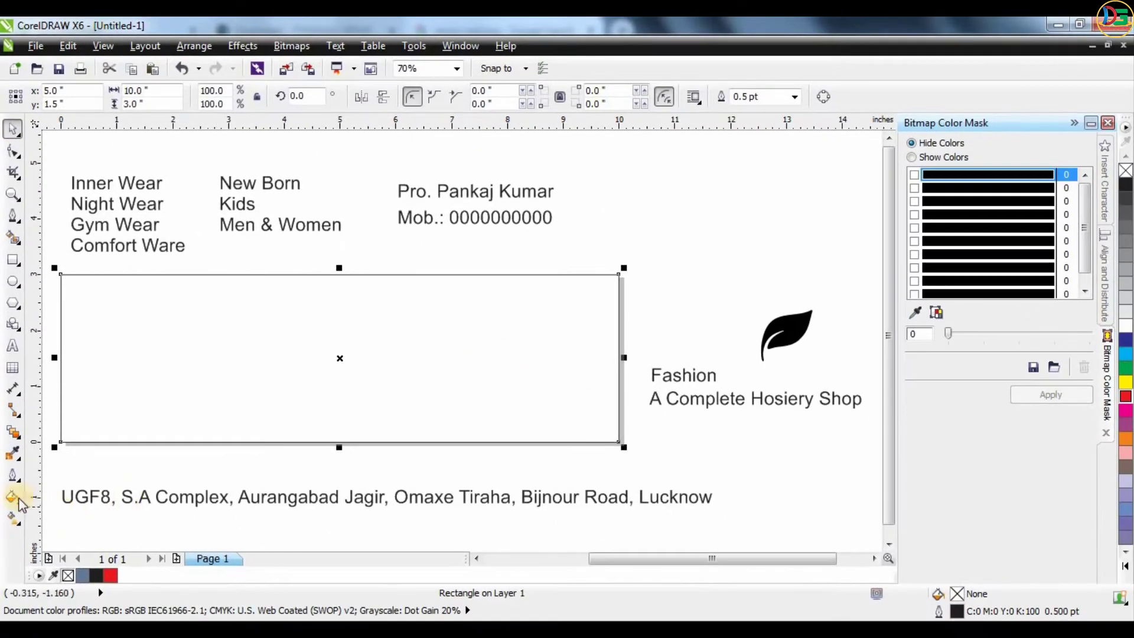
left_click(13, 498)
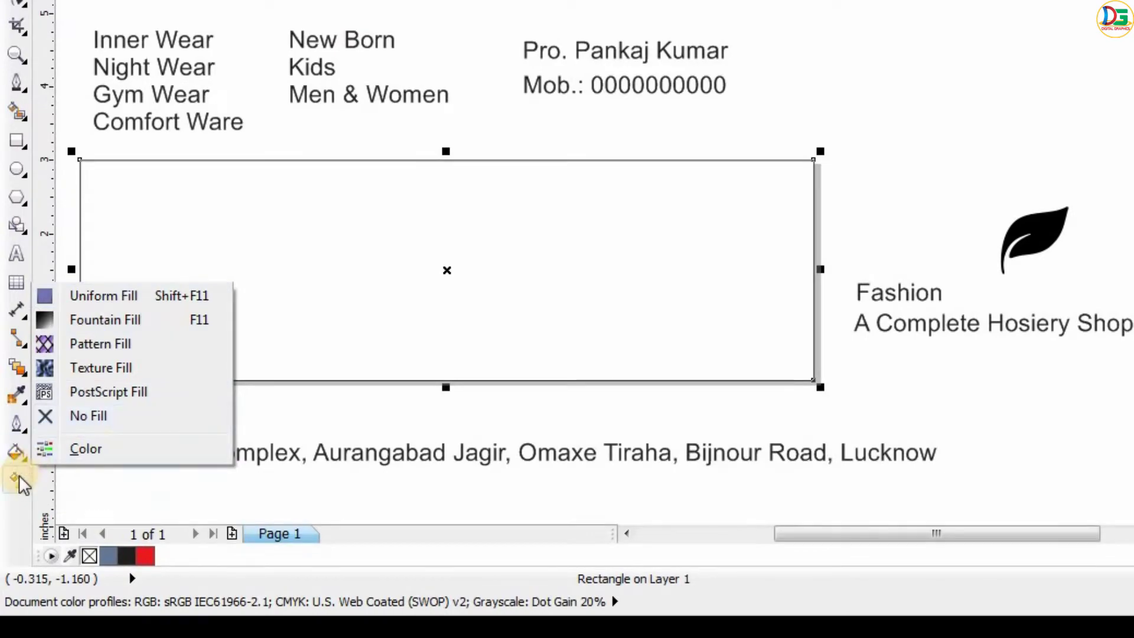
left_click(19, 474)
left_click(94, 476)
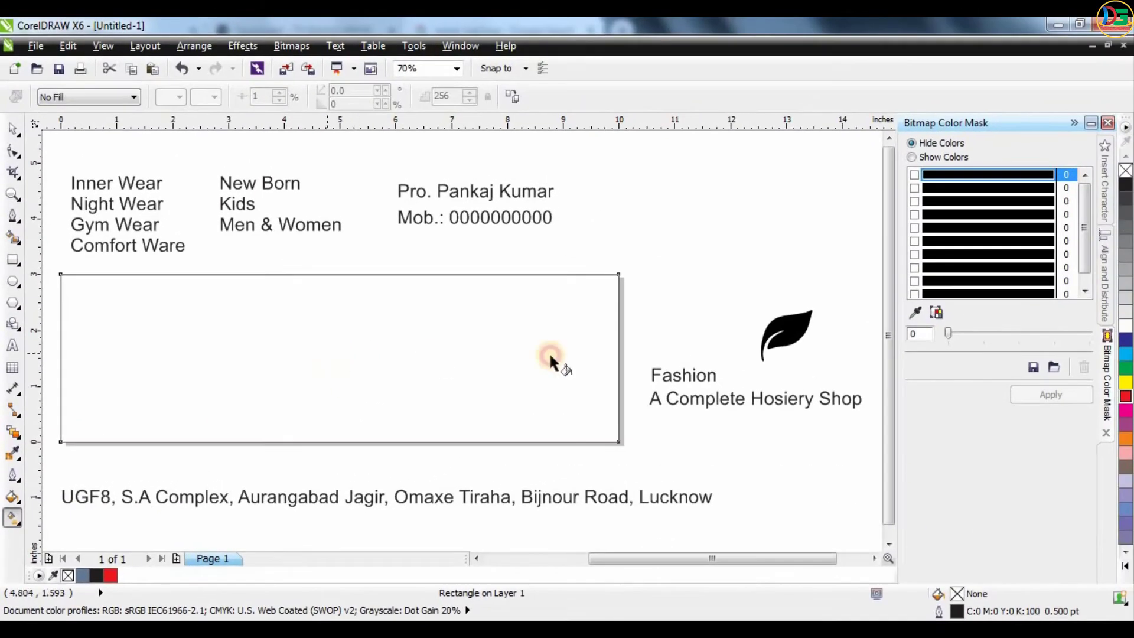
left_click_drag(549, 358, 620, 355)
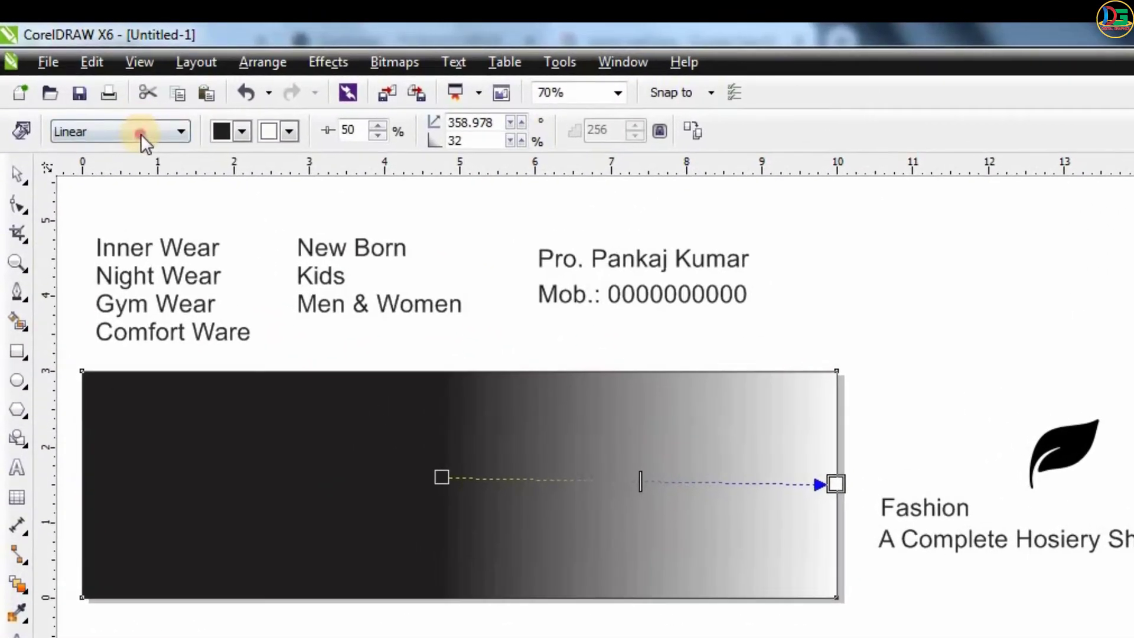
Change the rectangle's fountain fill type to Radial
left_click(140, 134)
left_click(66, 158)
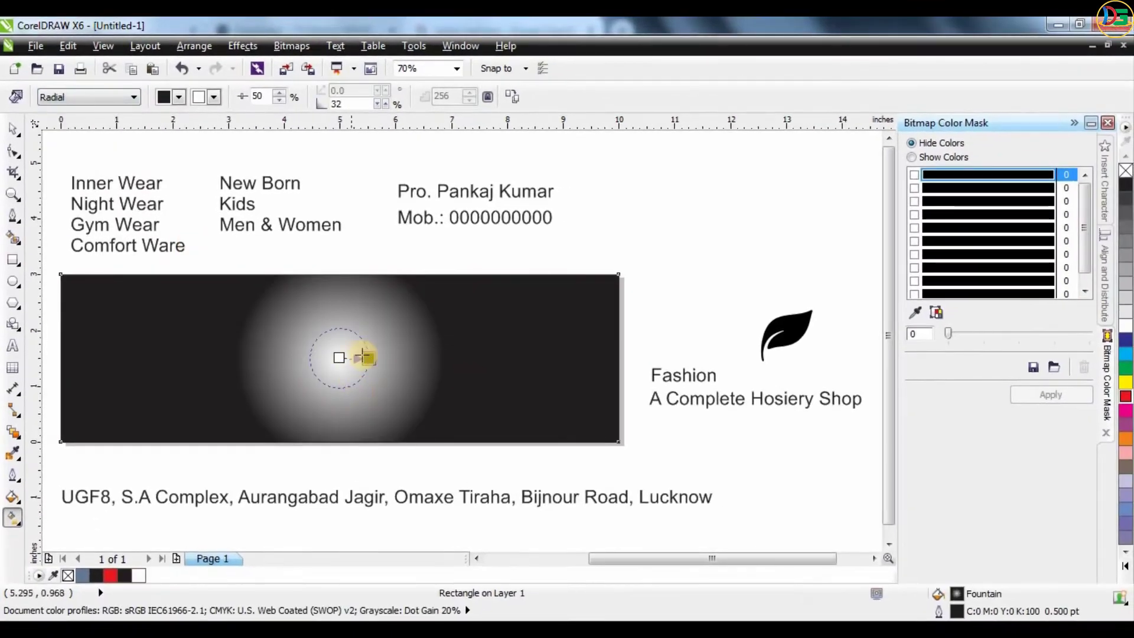
left_click_drag(363, 356, 460, 374)
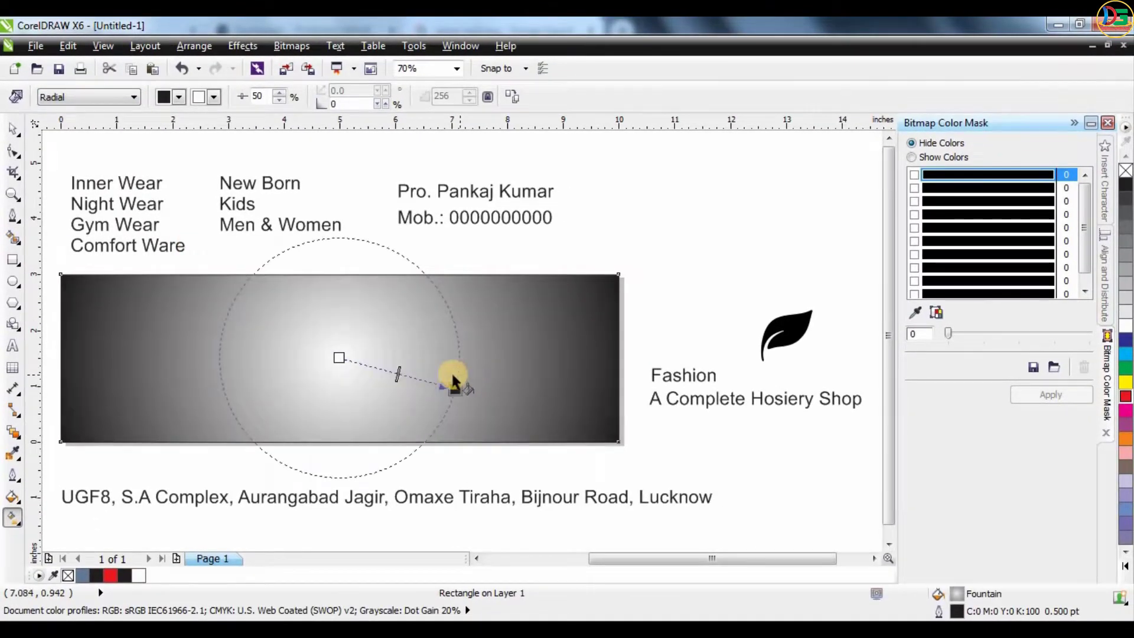
key("ctrl+z")
left_click_drag(379, 363, 410, 374)
key("ctrl+z")
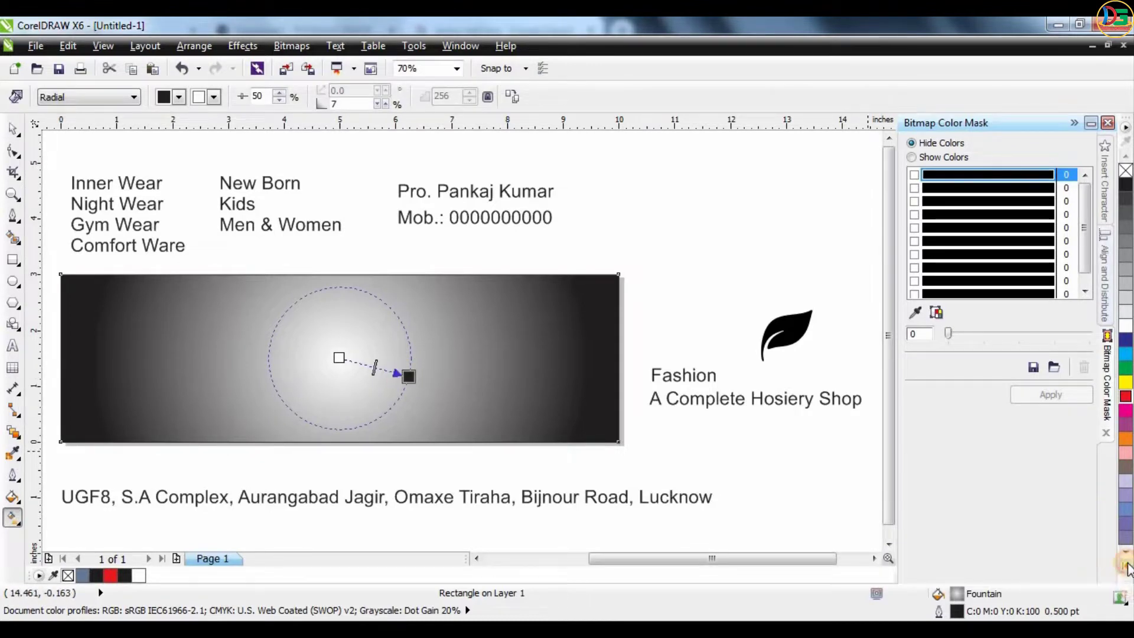
Make both gradient colours black and widen the radial fill past the rectangle edges
left_click(1125, 567)
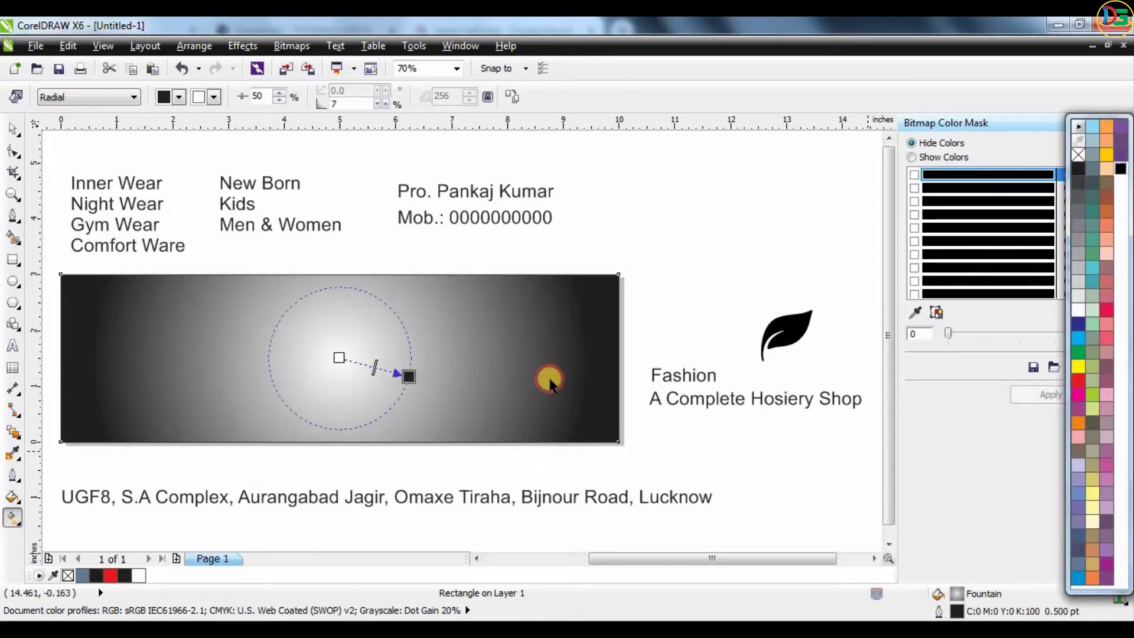
left_click_drag(412, 378, 409, 376)
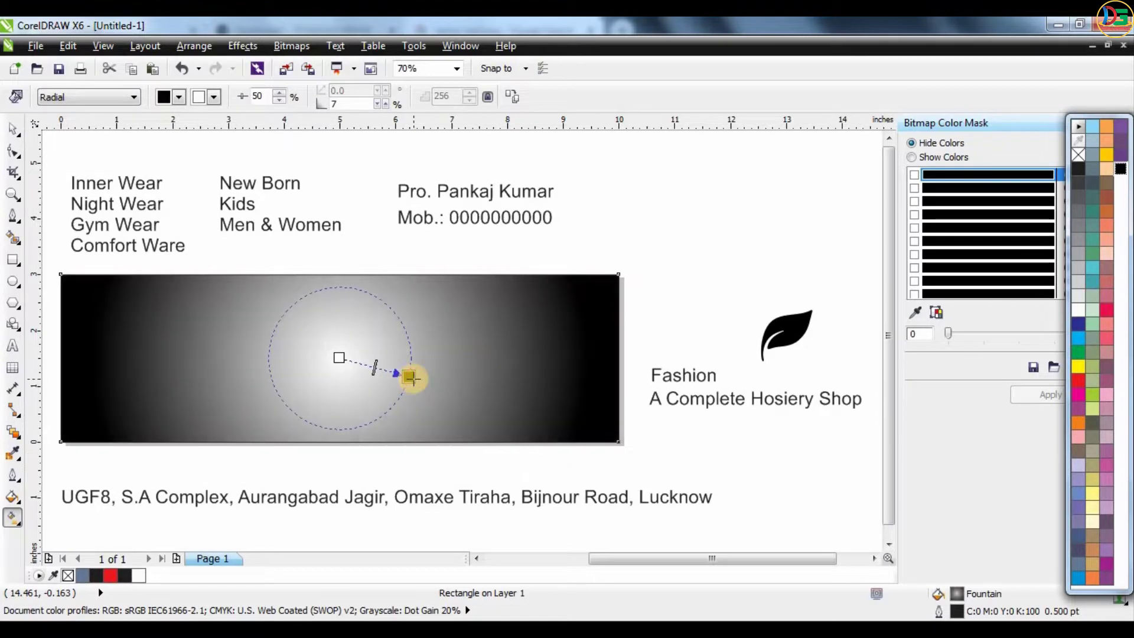
left_click_drag(1080, 176, 349, 350)
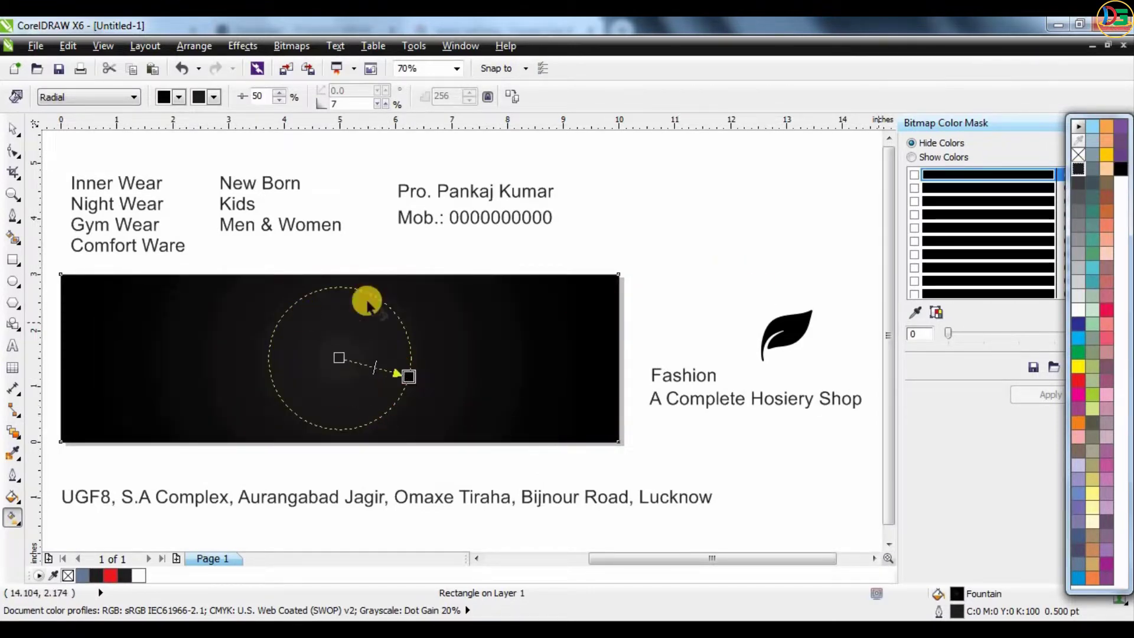
left_click_drag(367, 304, 408, 377)
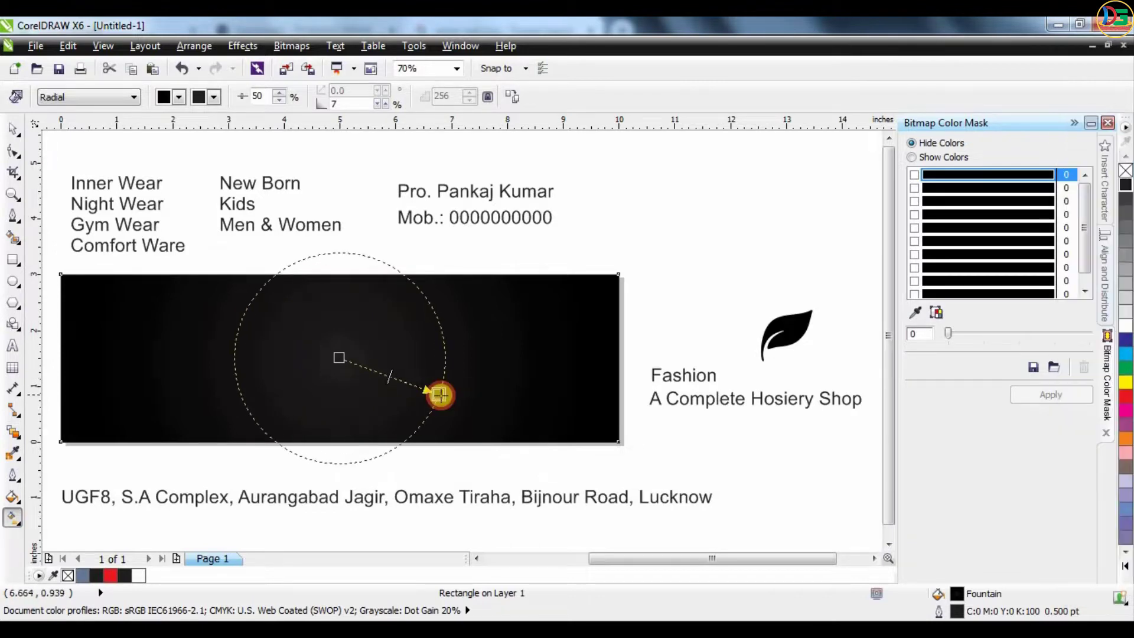
left_click_drag(409, 377, 562, 485)
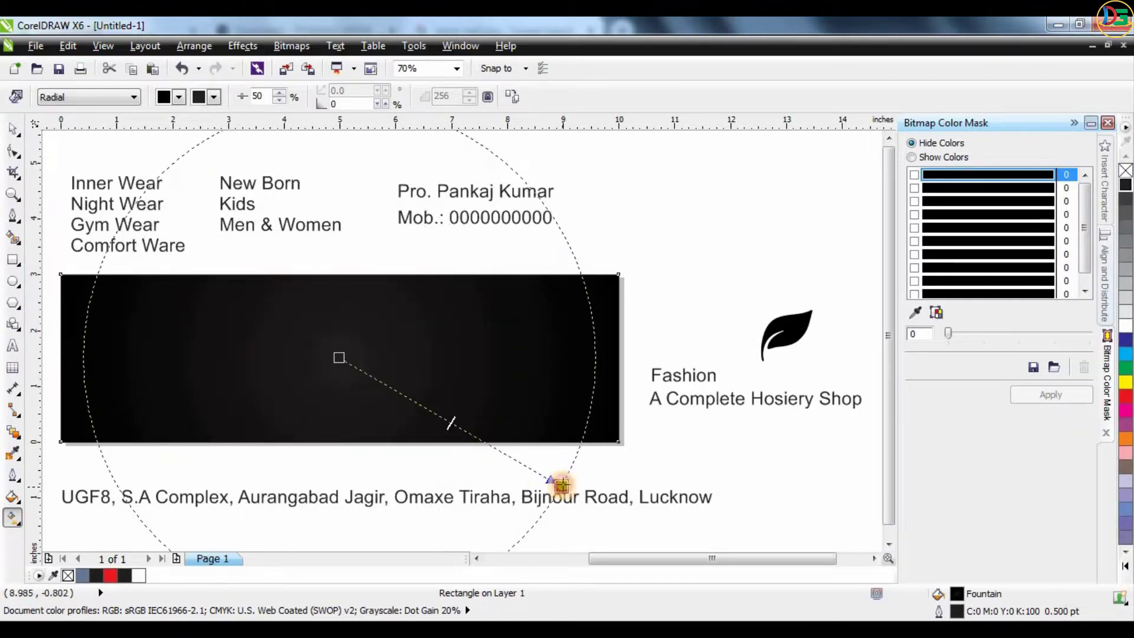
left_click(13, 130)
left_click(645, 248)
scroll(443, 346, "down", 2)
scroll(418, 317, "up", 2)
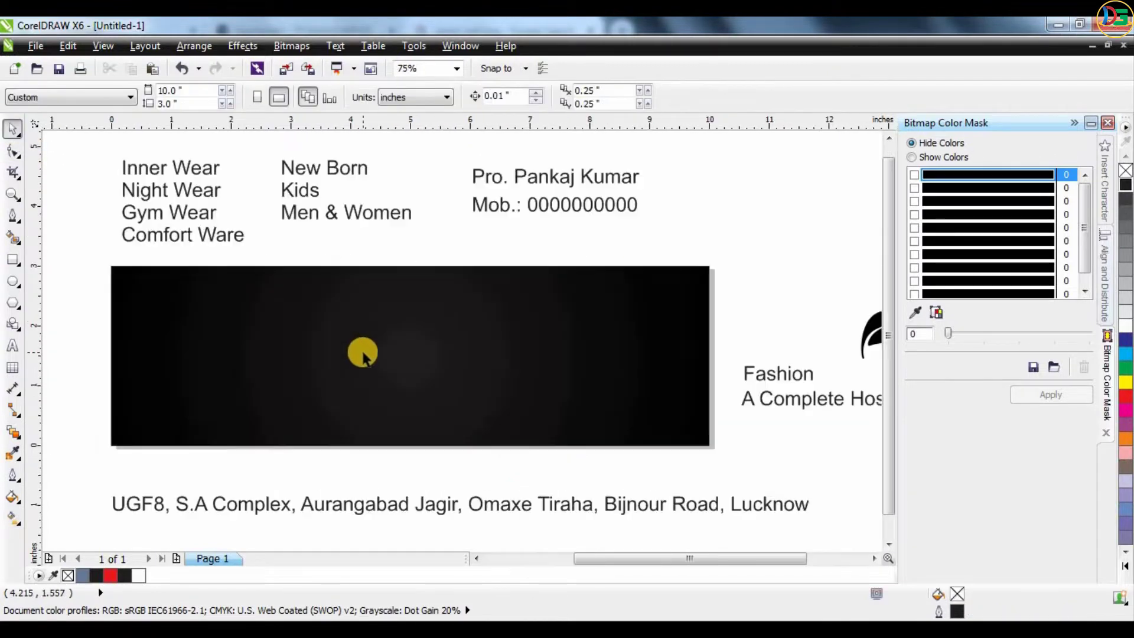
Draw a circle and a smaller concentric copy of it
left_click(12, 282)
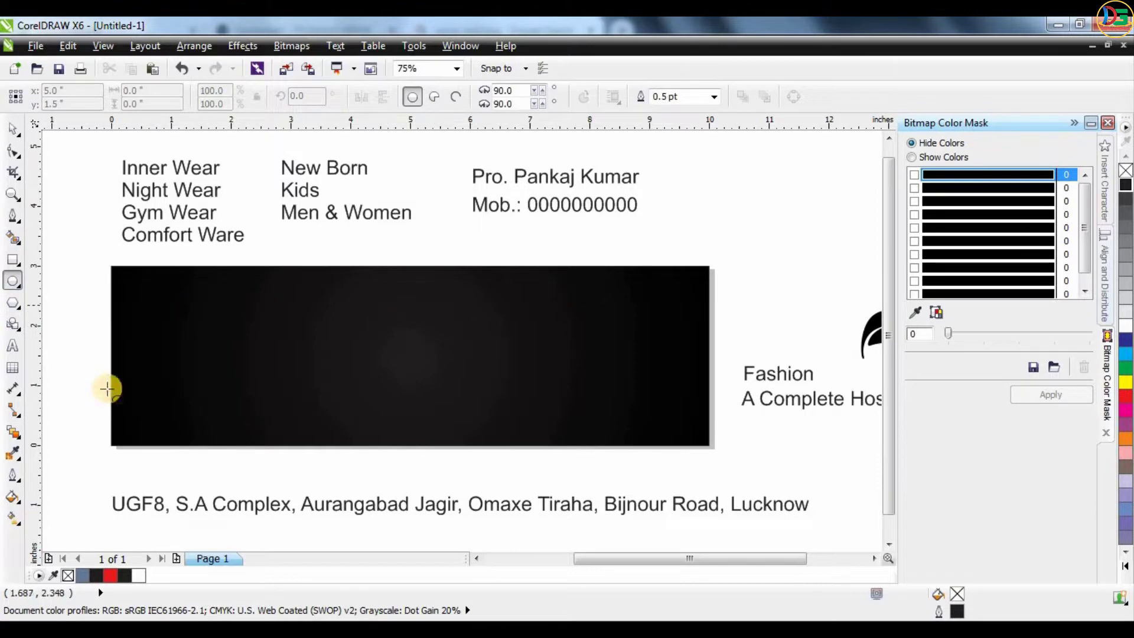
scroll(374, 299, "down", 2)
scroll(222, 316, "up", 2)
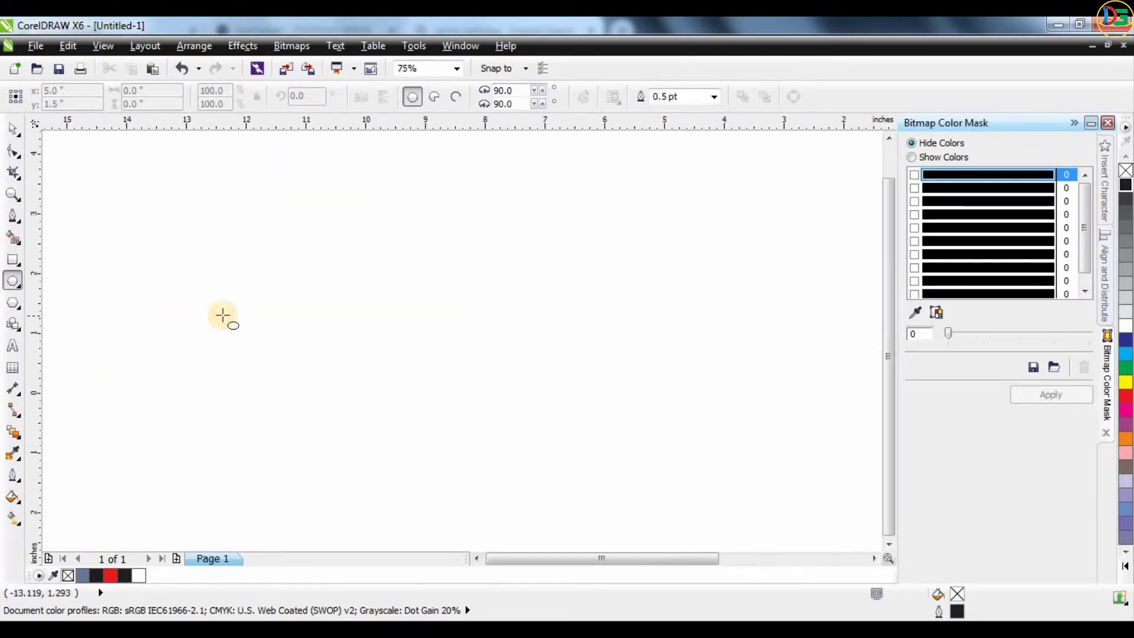
left_click_drag(204, 281, 370, 457)
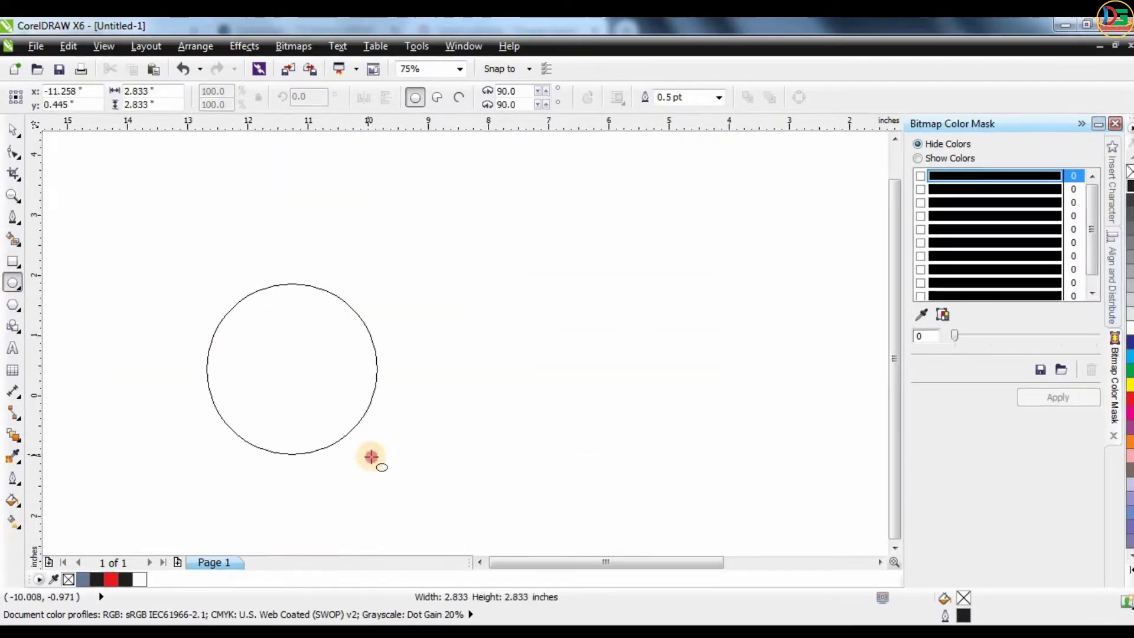
key("space")
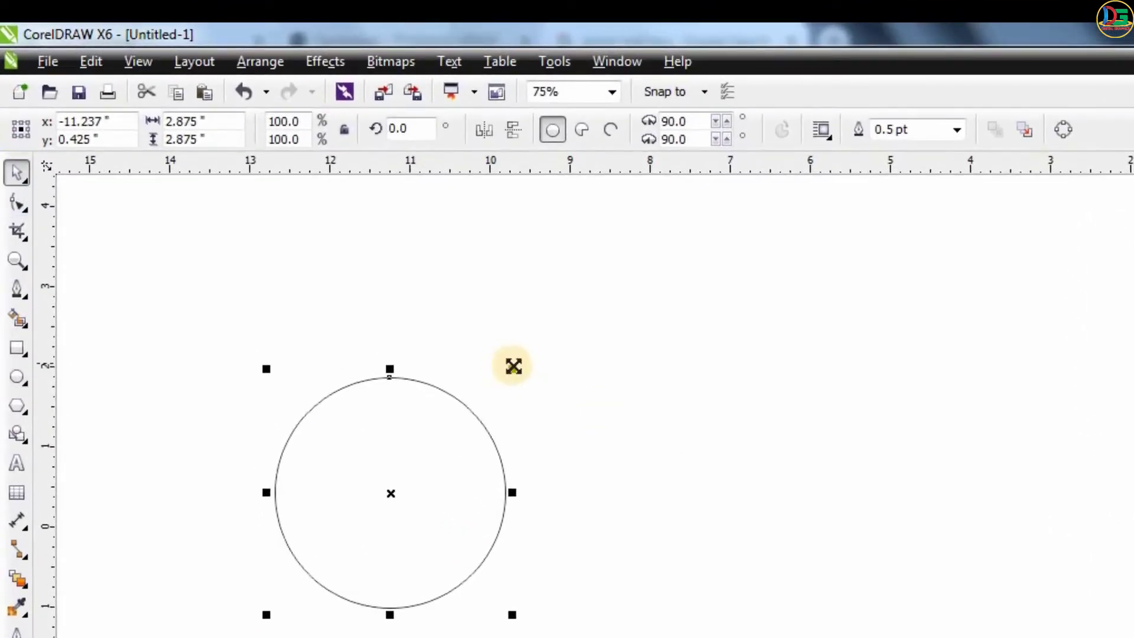
left_click_drag(513, 366, 481, 364)
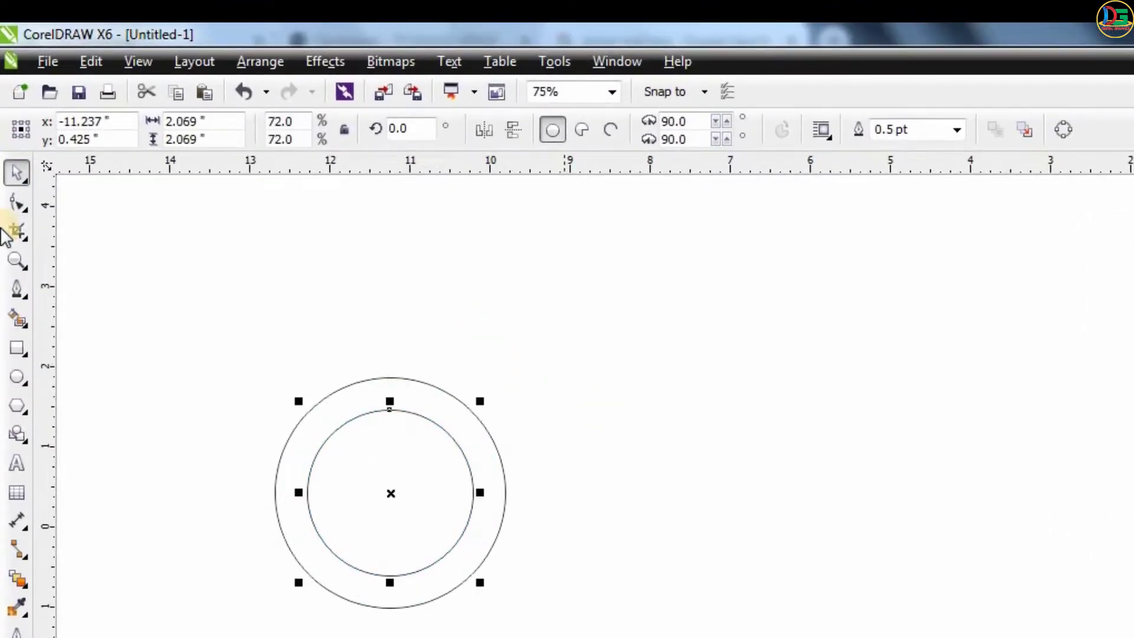
Smart Fill the gap between the circles, move the ring right, and delete the outer circle
left_click(17, 317)
left_click(370, 394)
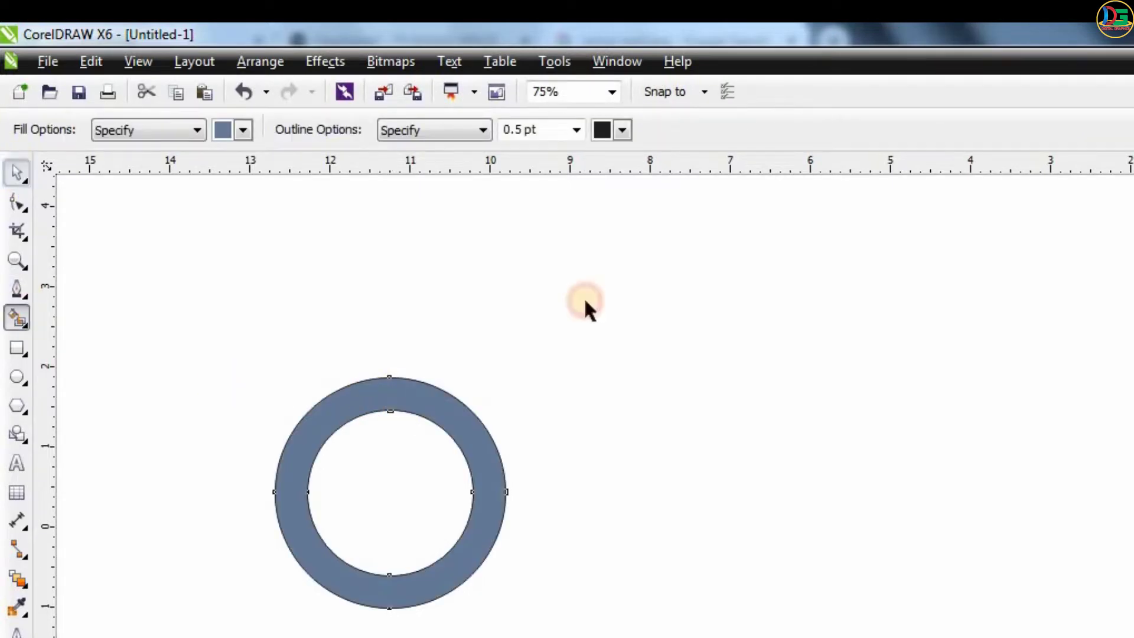
key("space")
left_click_drag(456, 405, 850, 419)
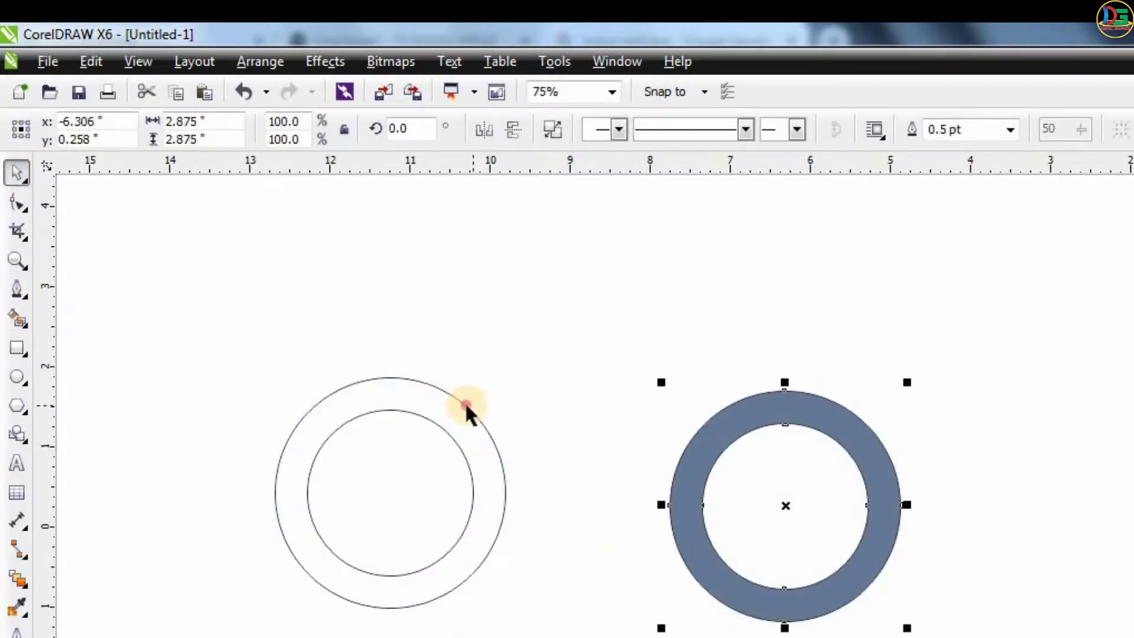
left_click(465, 406)
key("Delete")
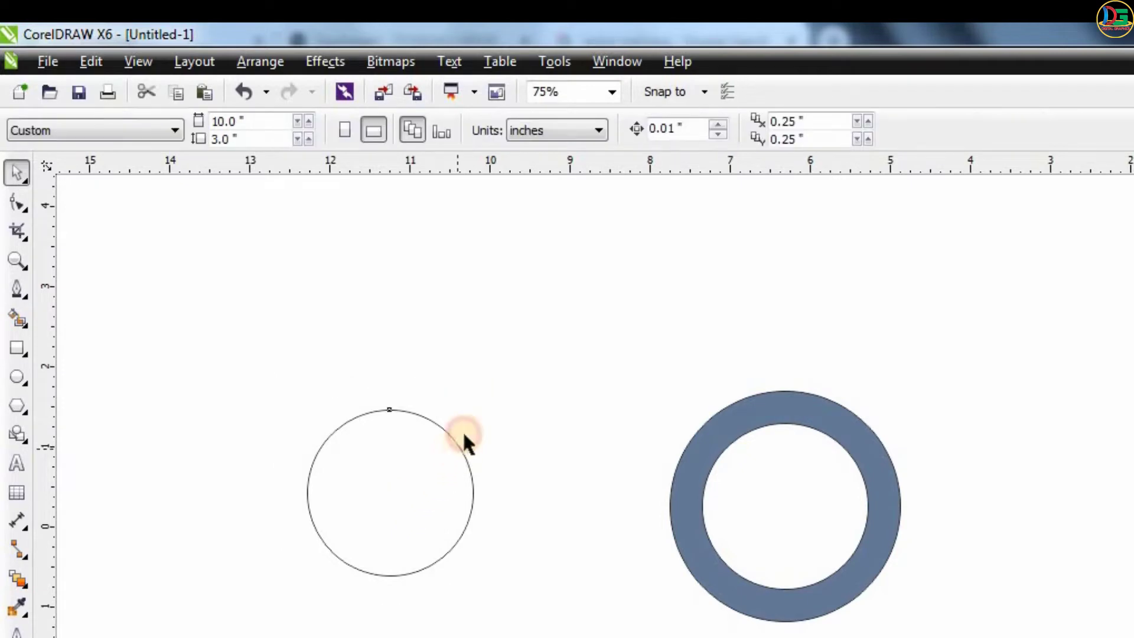
Shrink the spare circle to about 1.1 inches inside the ring, with a smaller copy against its edge
left_click(465, 437)
left_click_drag(480, 400, 443, 397)
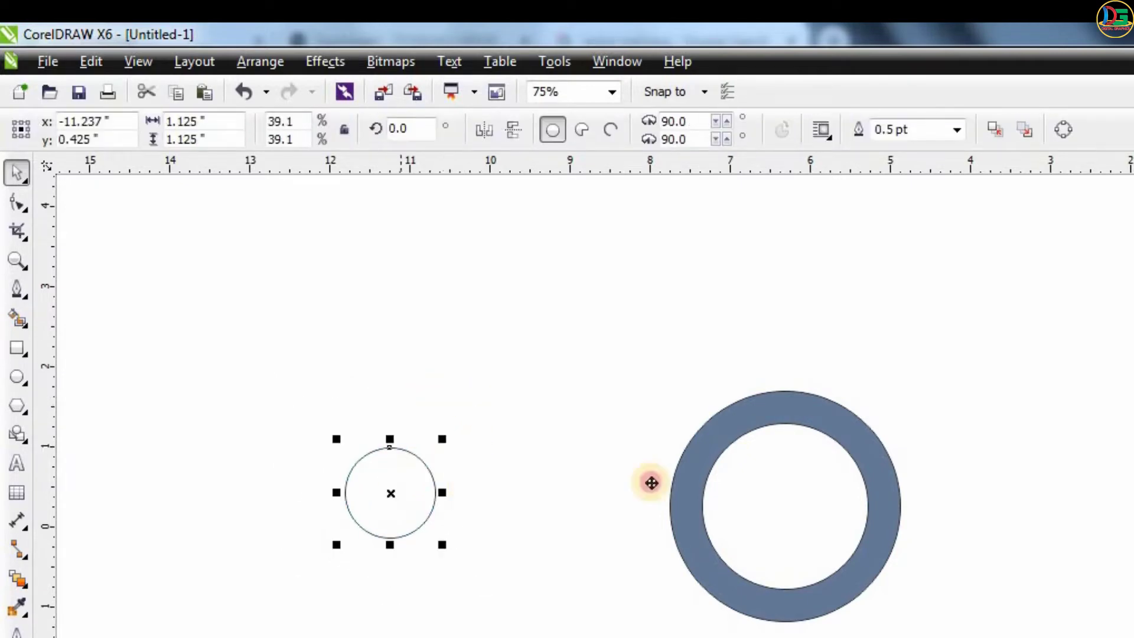
mouse_move(651, 483)
left_mouse_down()
mouse_move(807, 521)
mouse_move(809, 534)
left_mouse_up()
scroll(810, 535, "up", 1)
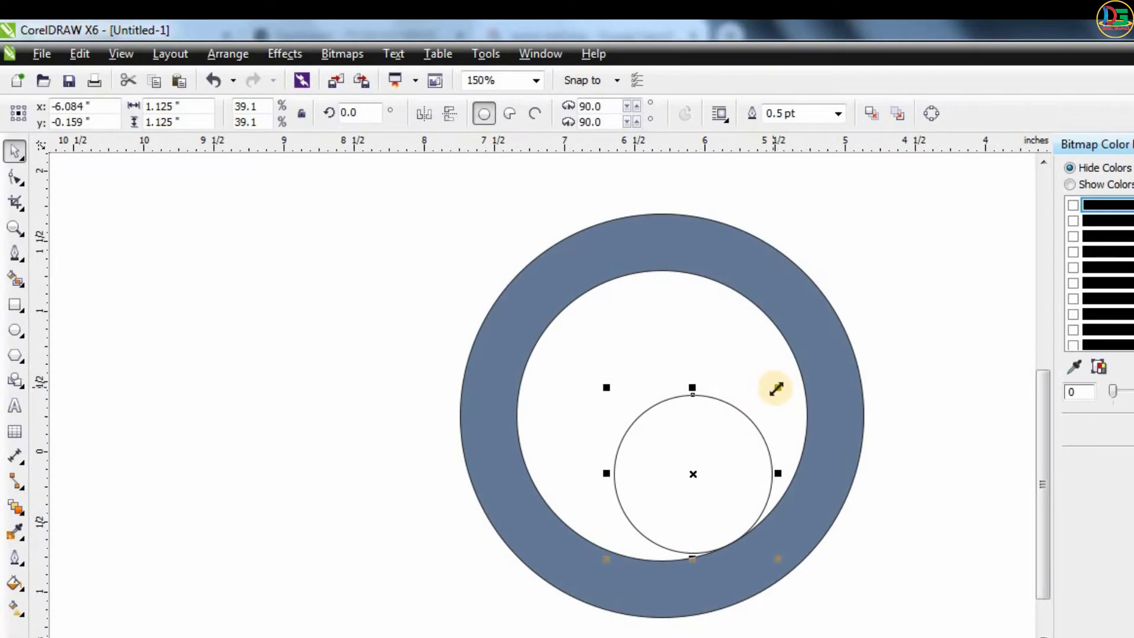
left_click_drag(778, 388, 721, 443)
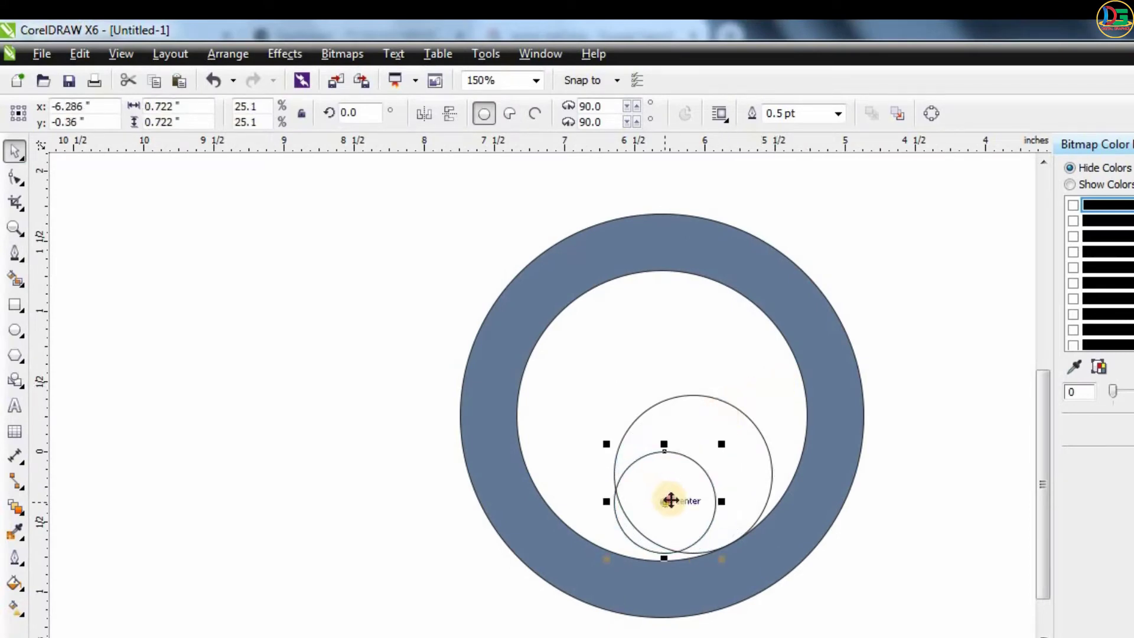
left_click_drag(670, 500, 682, 452)
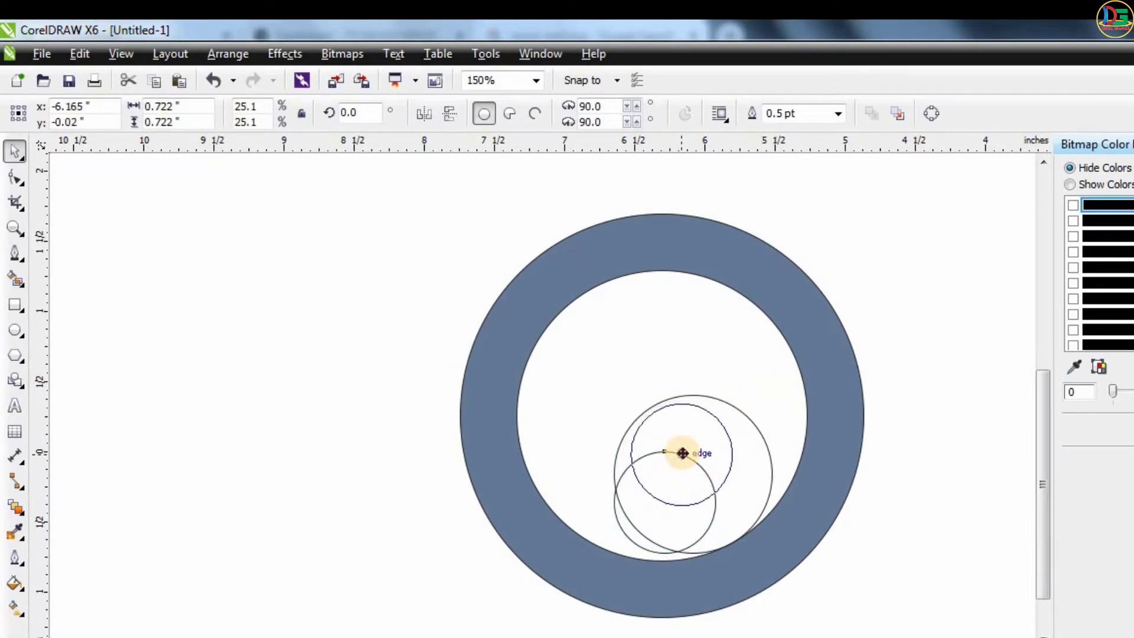
left_click_drag(682, 452, 684, 450)
left_click_drag(743, 517, 745, 518)
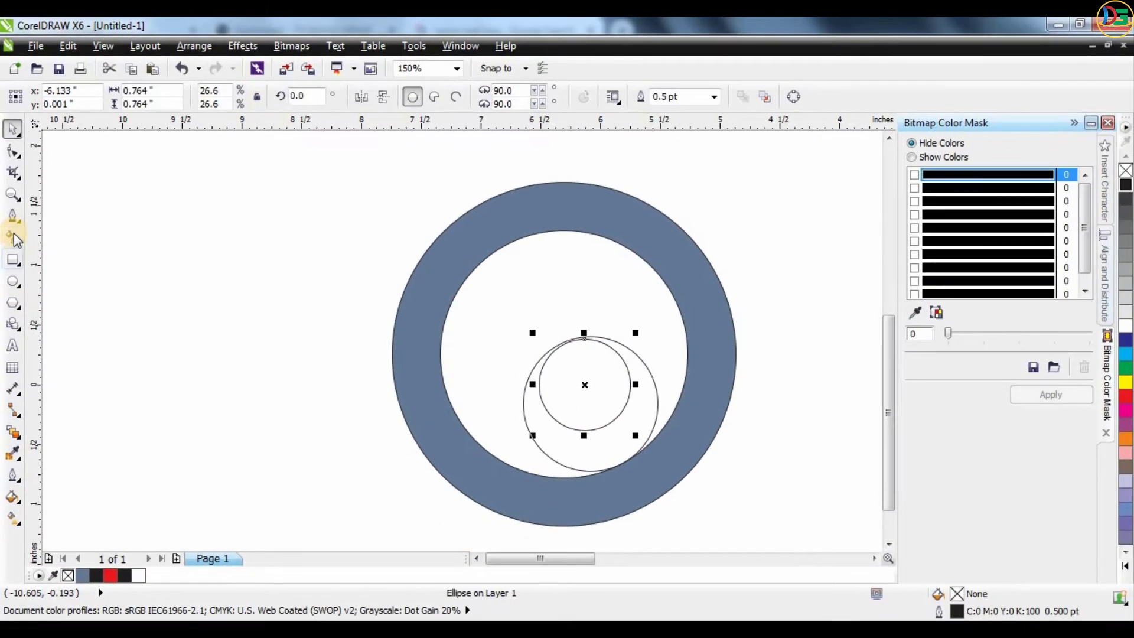
Smart Fill the crescent between the two small circles
left_click(15, 279)
left_click(649, 413)
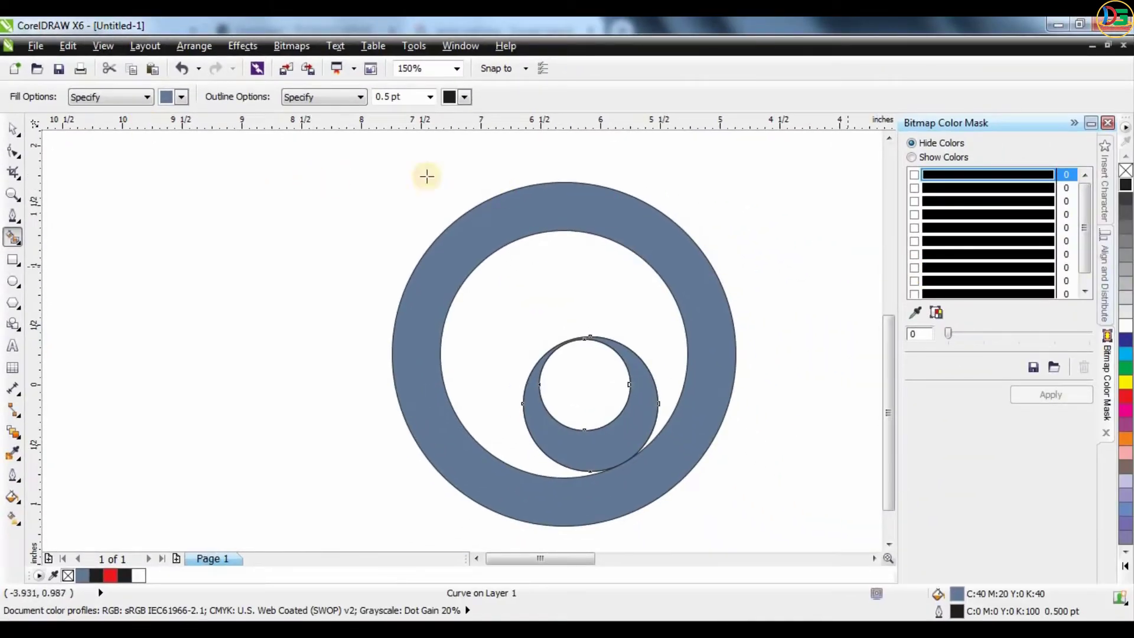
key("space")
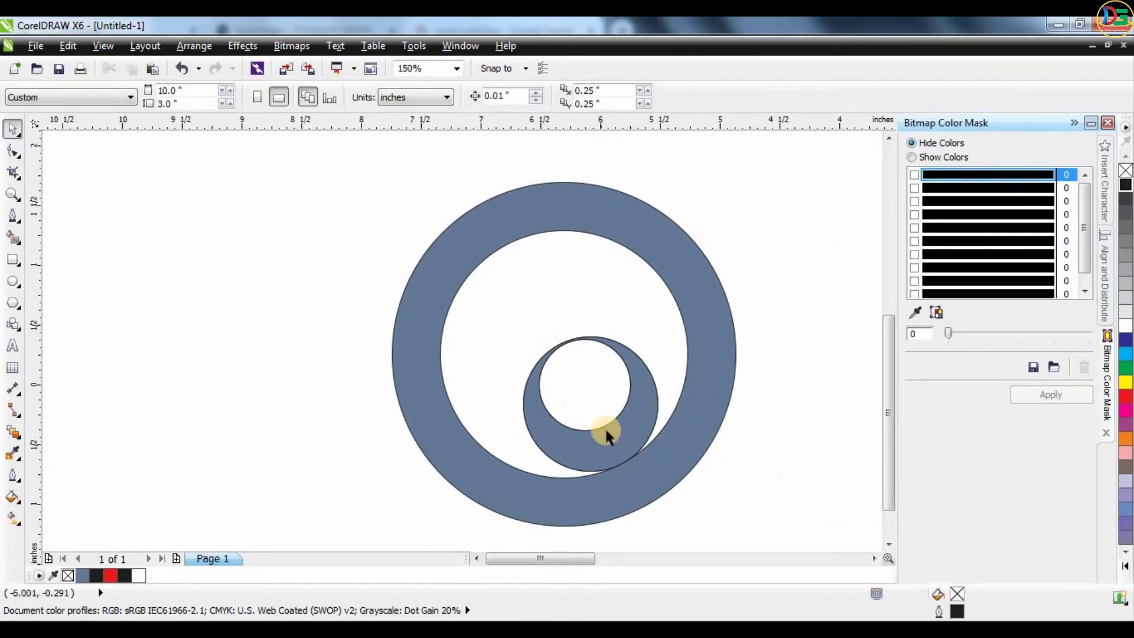
Move the crescent and small inner circle out of the ring and delete the larger circle
left_click(615, 458)
left_click_drag(649, 403, 283, 366)
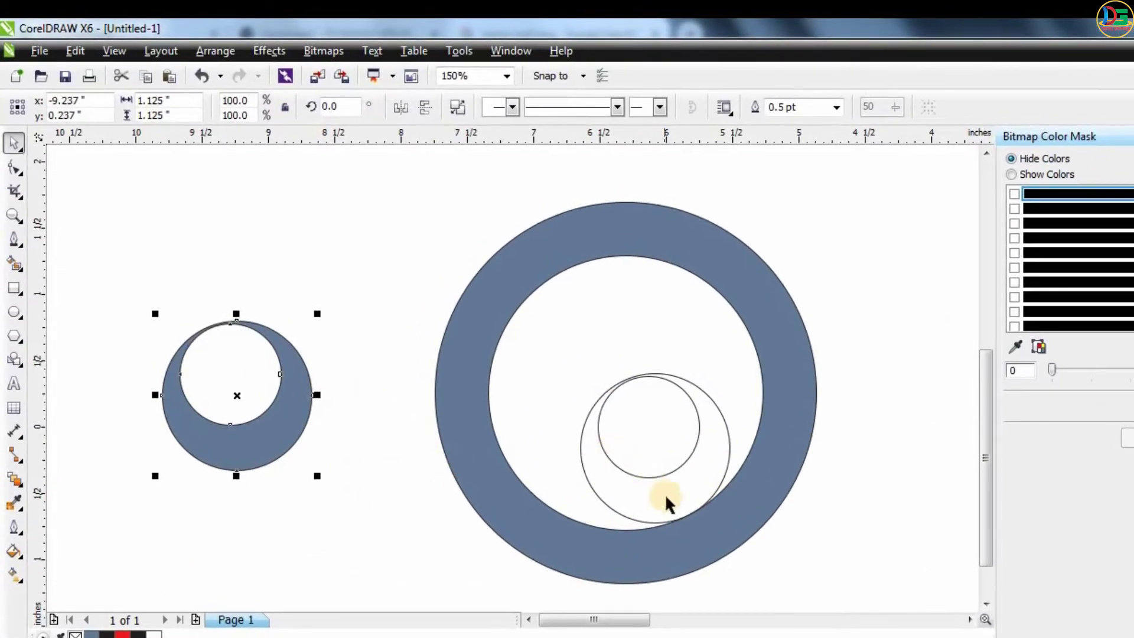
left_click(628, 517)
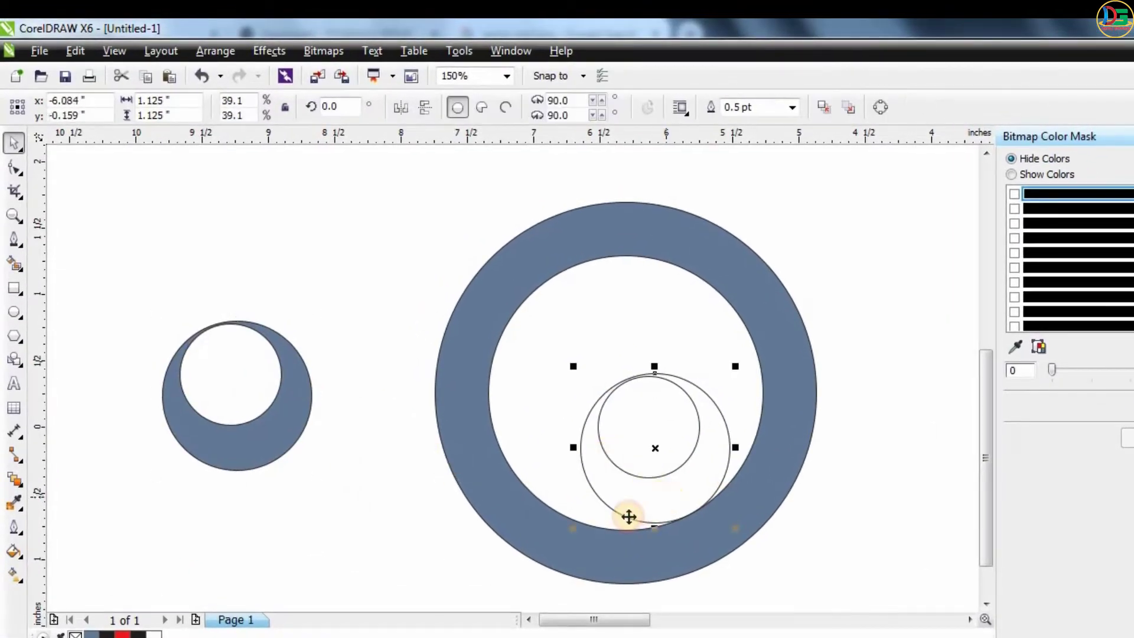
key("Delete")
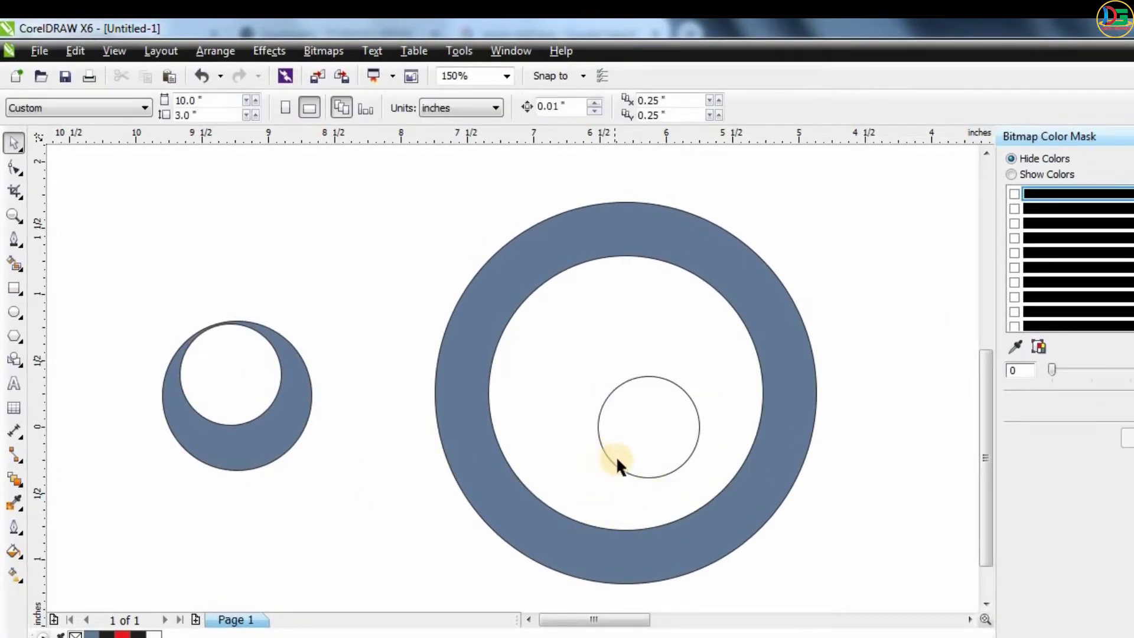
mouse_move(615, 456)
left_mouse_down()
mouse_move(271, 371)
mouse_move(305, 389)
left_mouse_up()
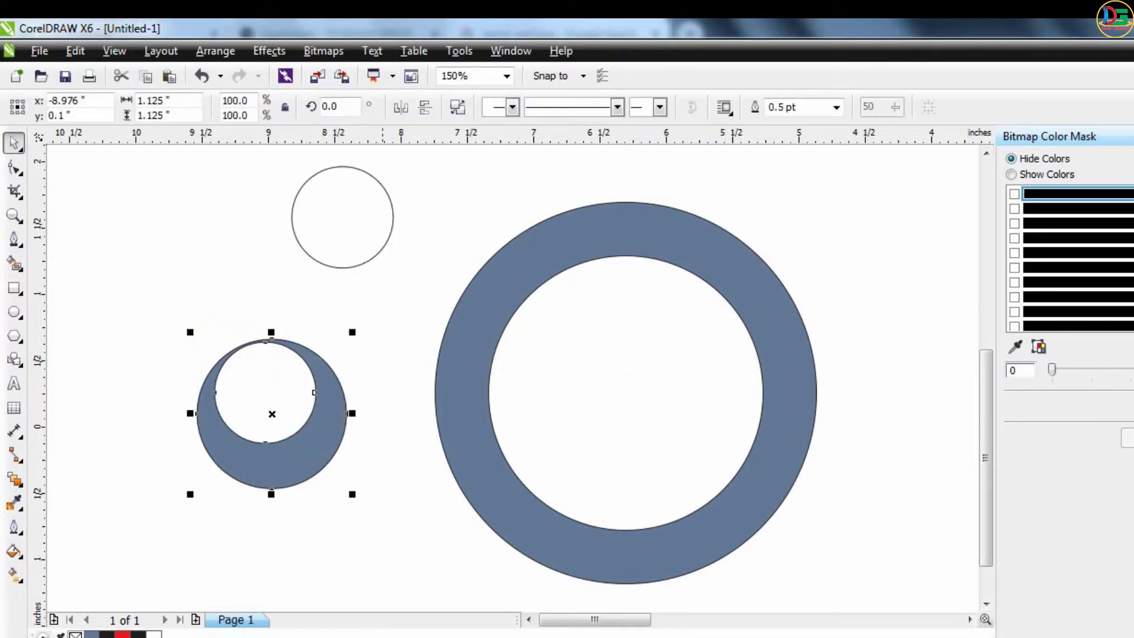
Crop the crescent down to its right half
left_click(13, 169)
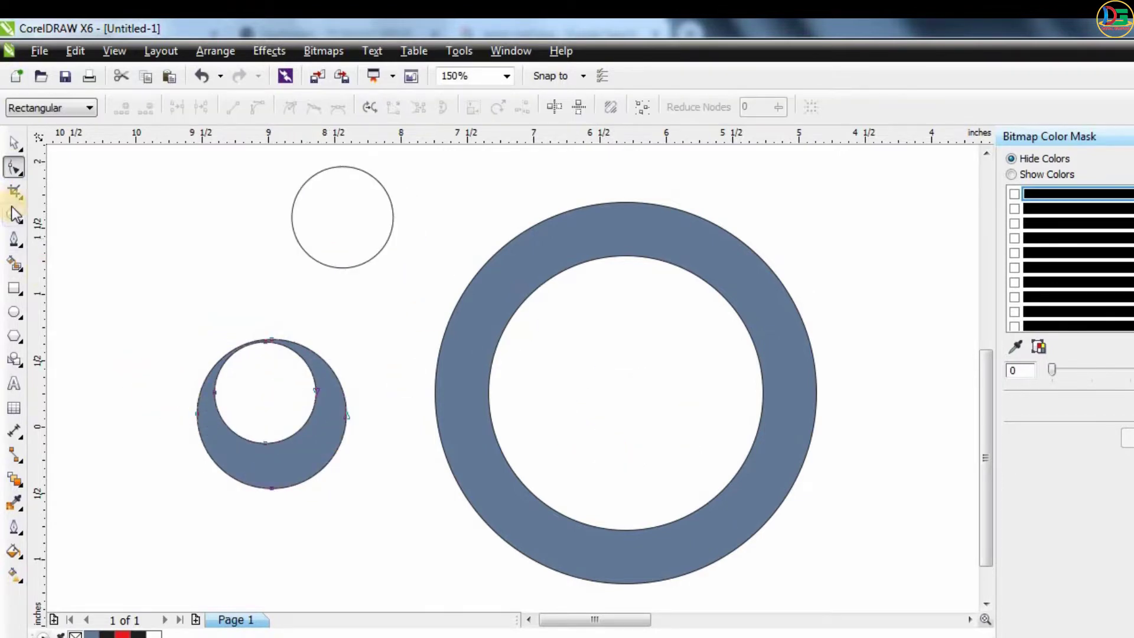
left_click_drag(107, 274, 275, 557)
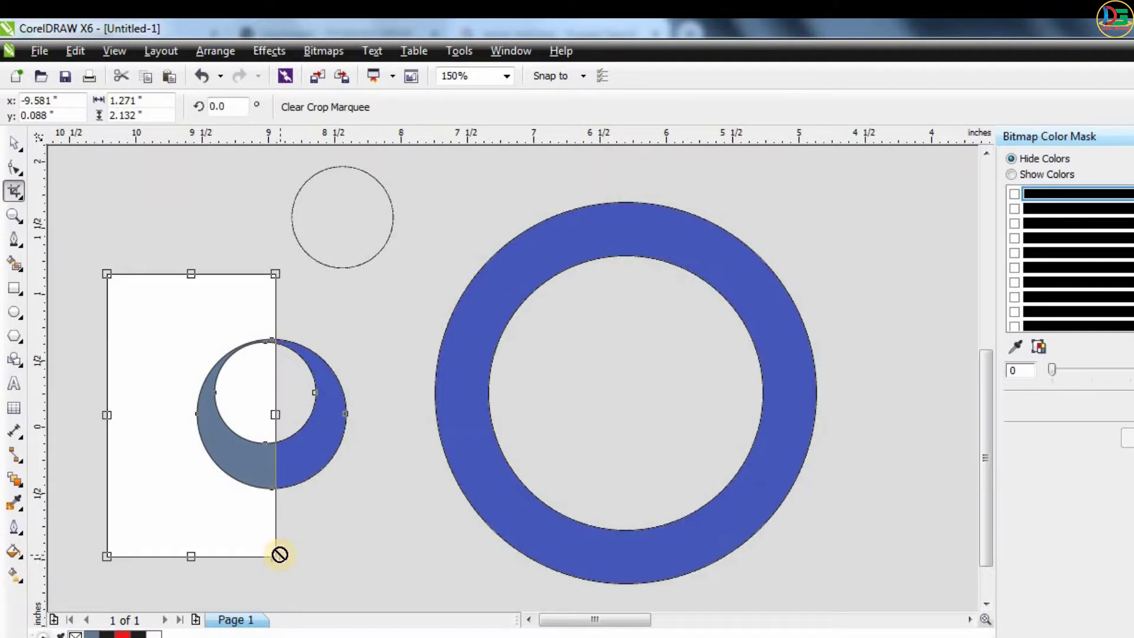
double_click(253, 468)
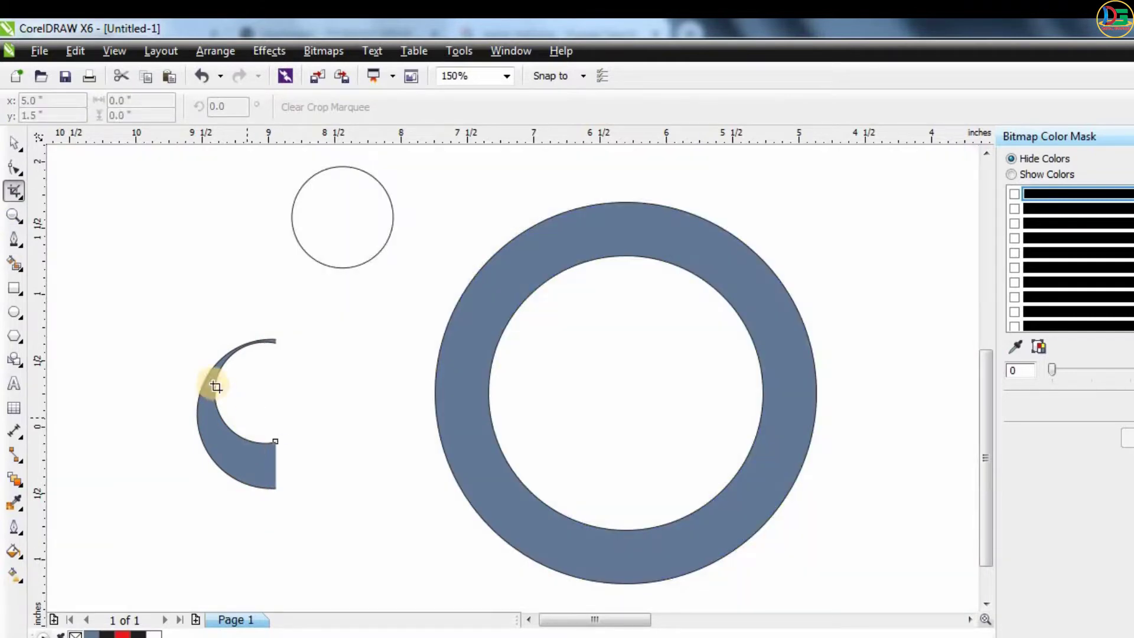
key("ctrl+z")
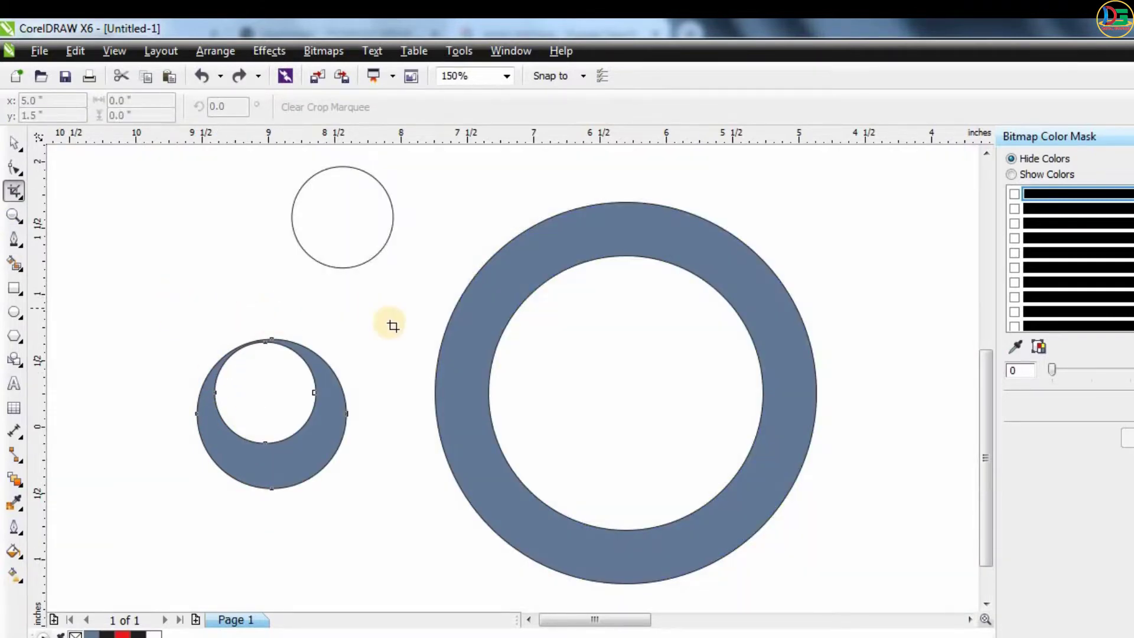
left_click_drag(396, 314, 262, 531)
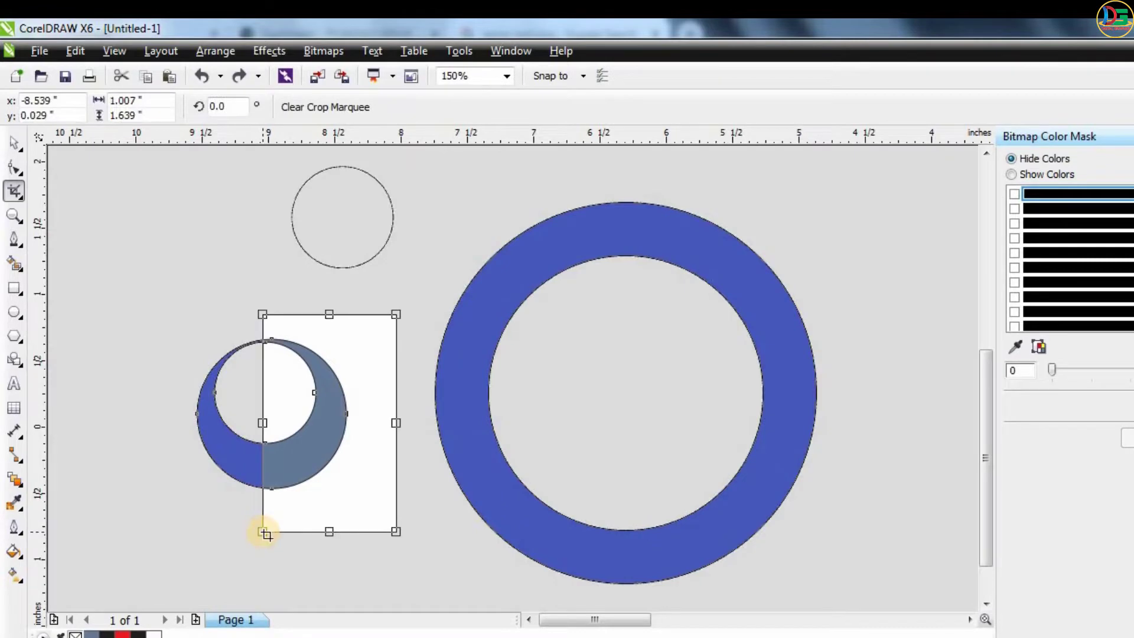
key("Return")
Place the half crescent and blue-grey filled small circle together inside the ring
left_click(14, 143)
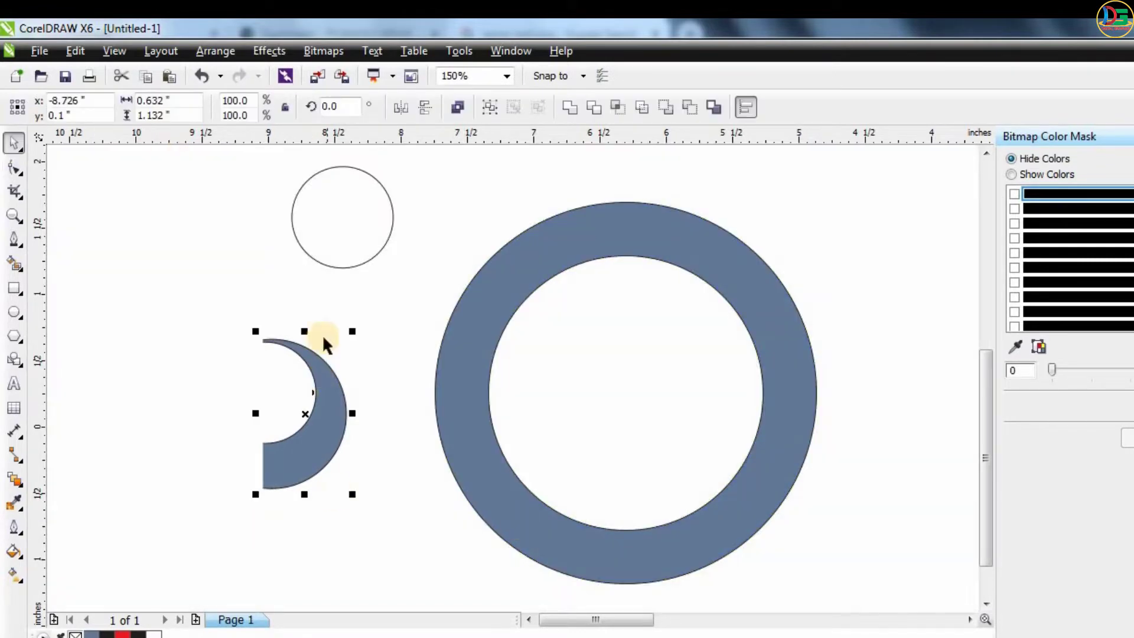
mouse_move(336, 424)
left_mouse_down()
mouse_move(684, 480)
mouse_move(692, 497)
mouse_move(692, 486)
left_mouse_up()
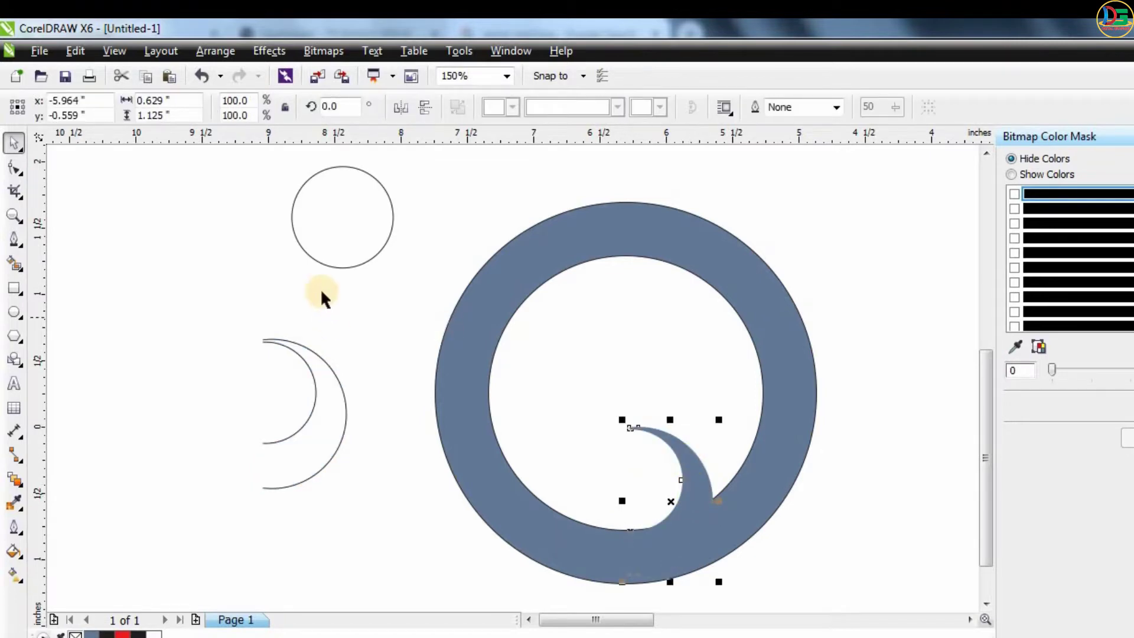
mouse_move(339, 267)
left_mouse_down()
mouse_move(539, 476)
mouse_move(631, 513)
left_mouse_up()
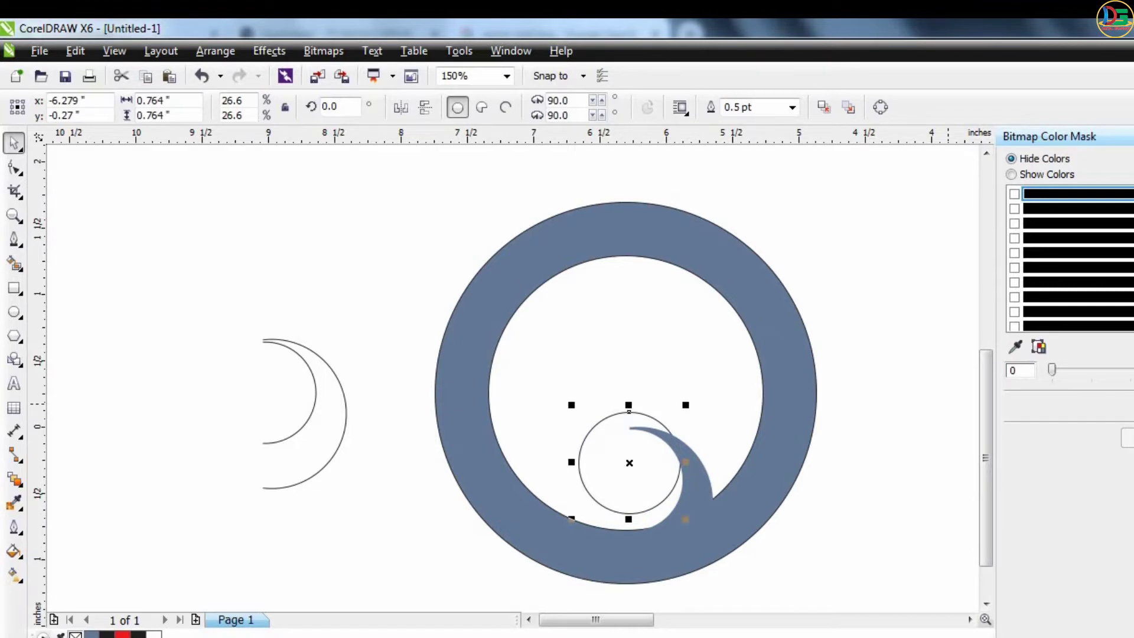
left_click(93, 635)
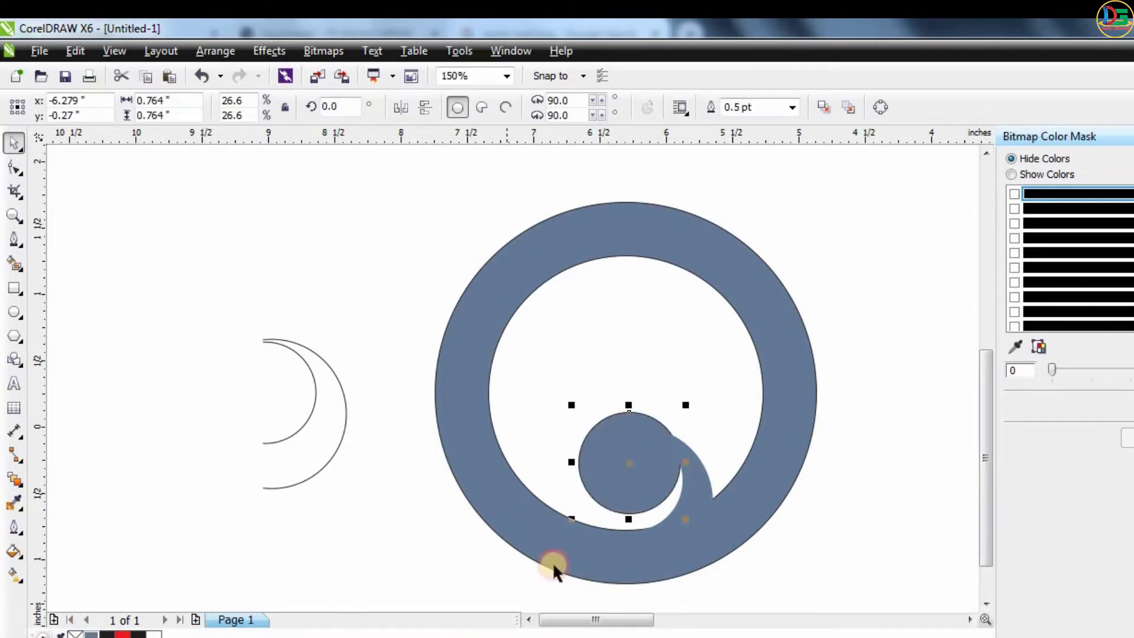
left_click_drag(665, 456, 654, 435)
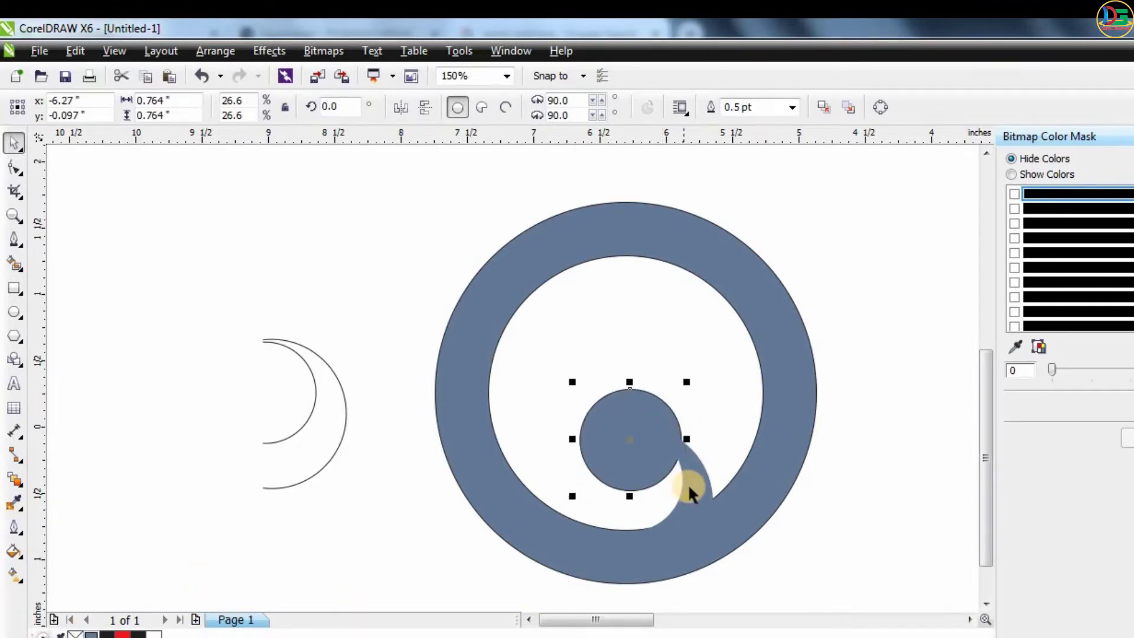
mouse_move(688, 483)
left_mouse_down()
mouse_move(672, 468)
mouse_move(696, 459)
left_mouse_up()
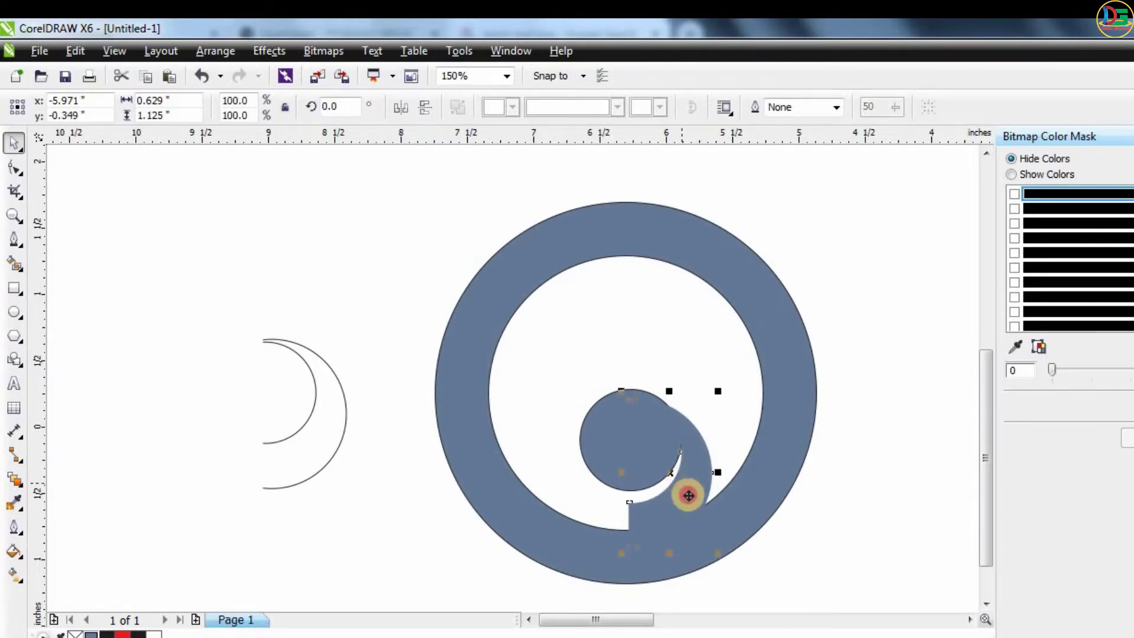
Shrink the small circle and nudge the crescent down twice to meet it
left_click(620, 463)
left_click_drag(683, 384, 701, 454)
left_click(690, 444)
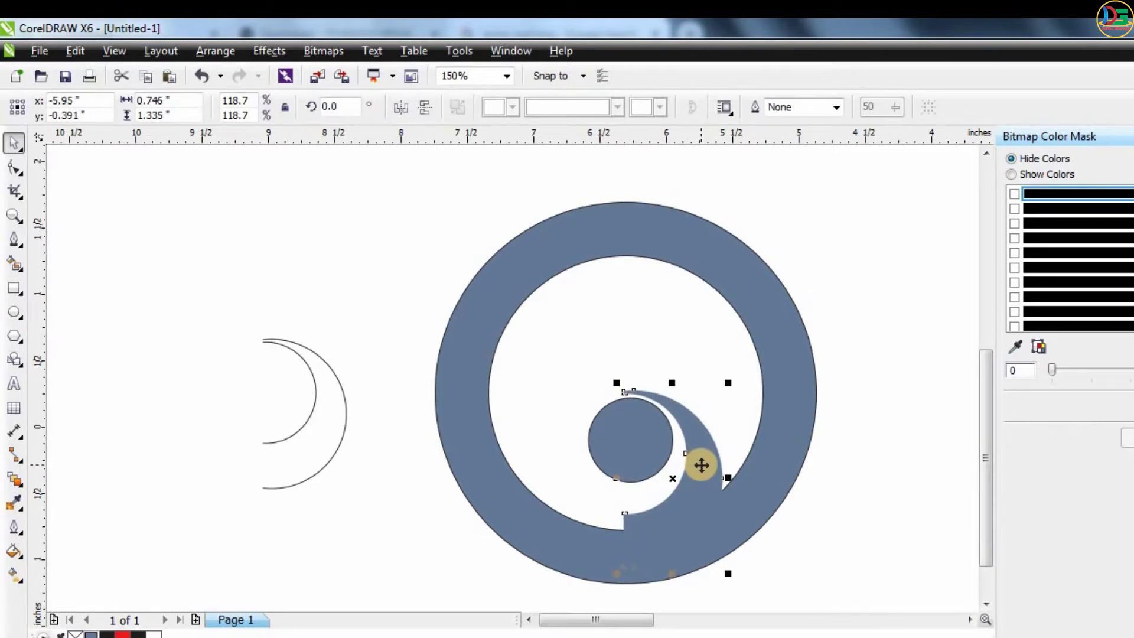
key("Down")
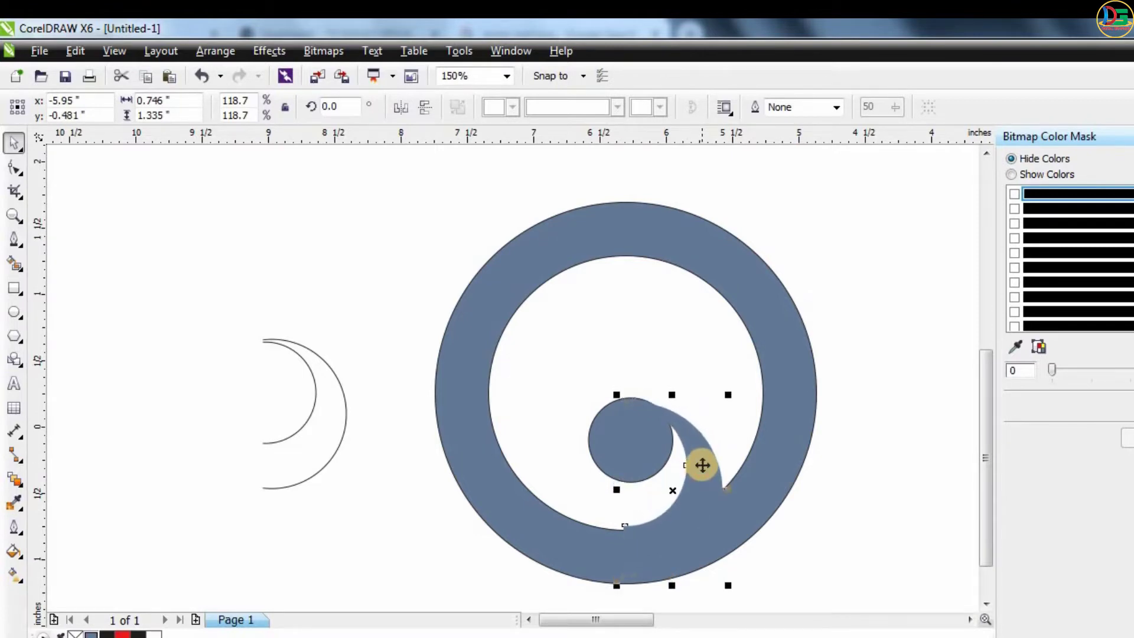
left_click(806, 496)
scroll(721, 543, "up", 1)
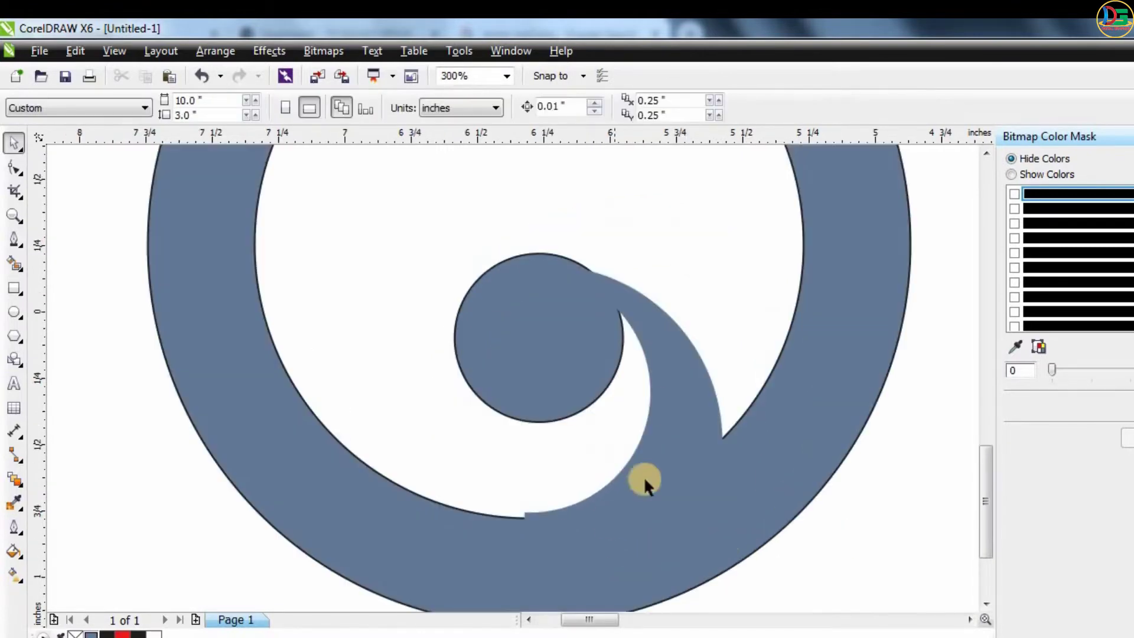
left_click(681, 366)
key("Down")
key("Down")
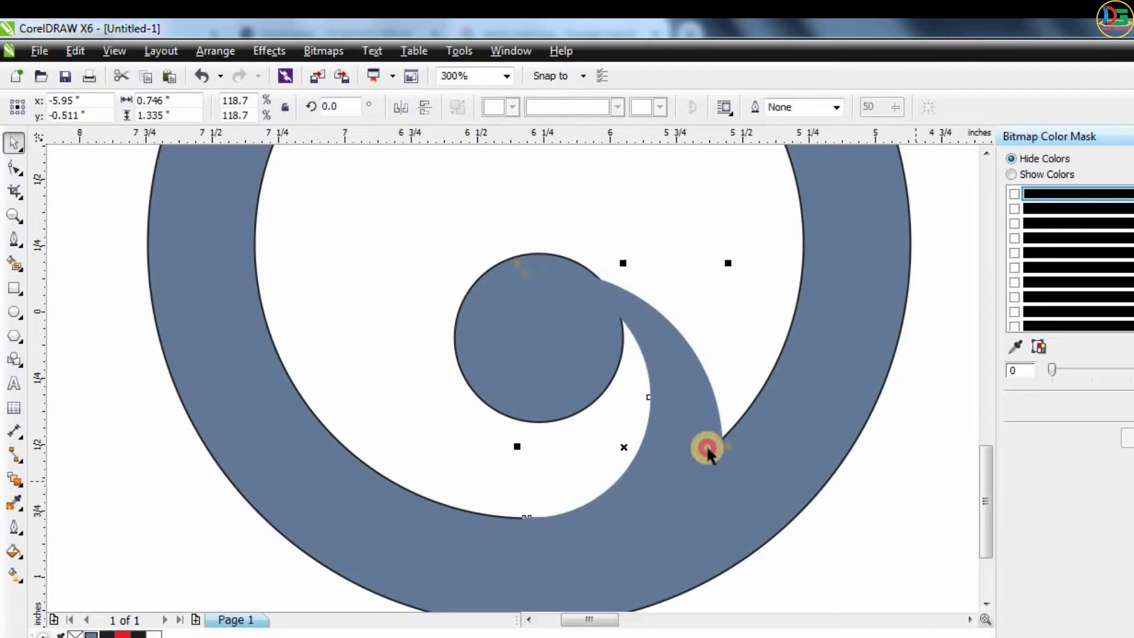
key("Escape")
Snug the small circle against the crescent and select the ring with the circle
left_click_drag(551, 357, 565, 376)
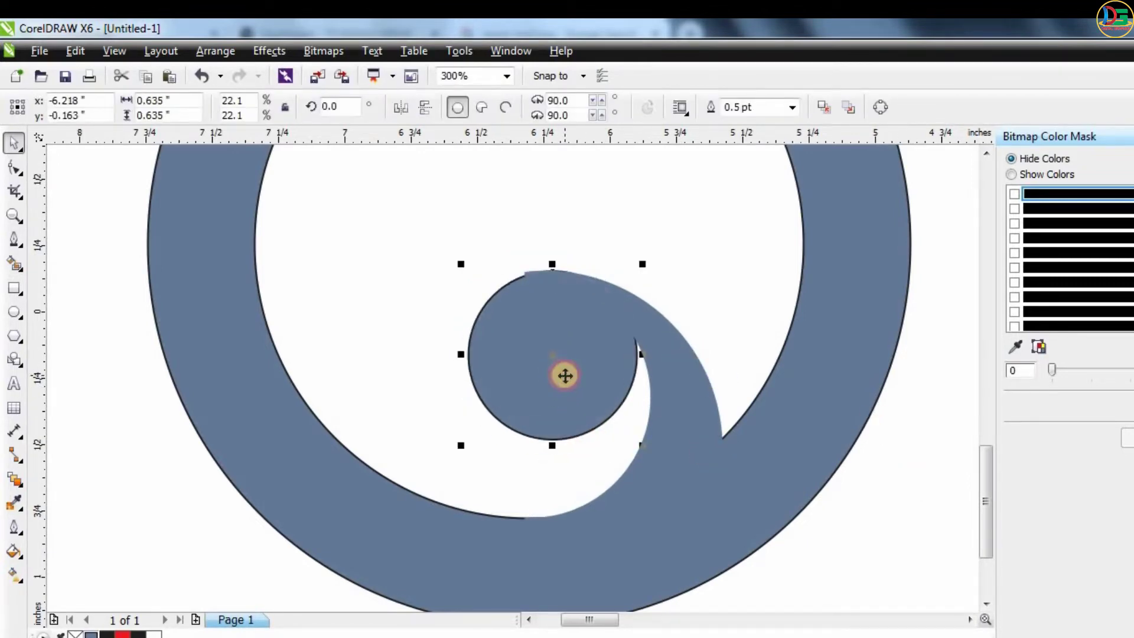
scroll(564, 371, "down", 1)
scroll(576, 362, "down", 1)
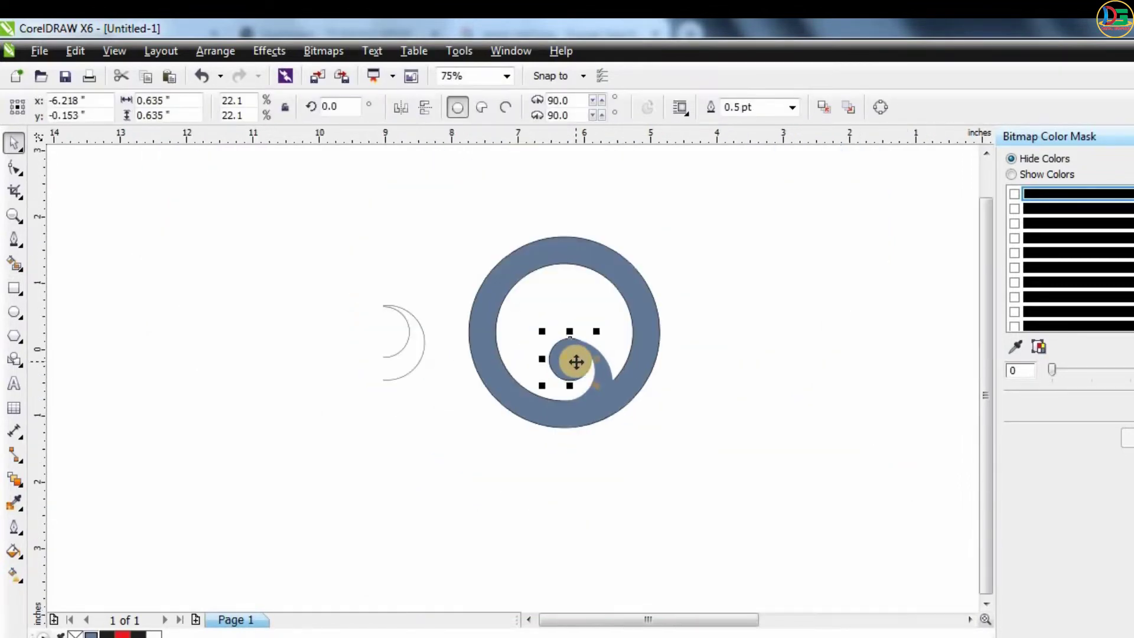
left_click_drag(451, 204, 714, 453)
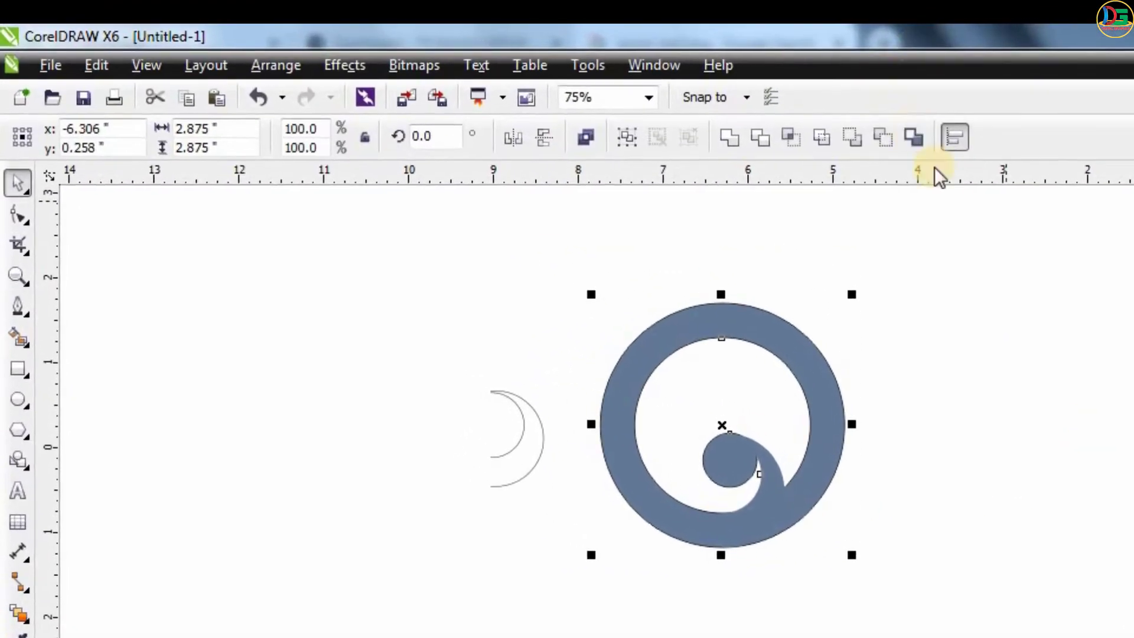
Remove the outlines from the ring and the small circle
left_click(570, 275)
left_click(1072, 139)
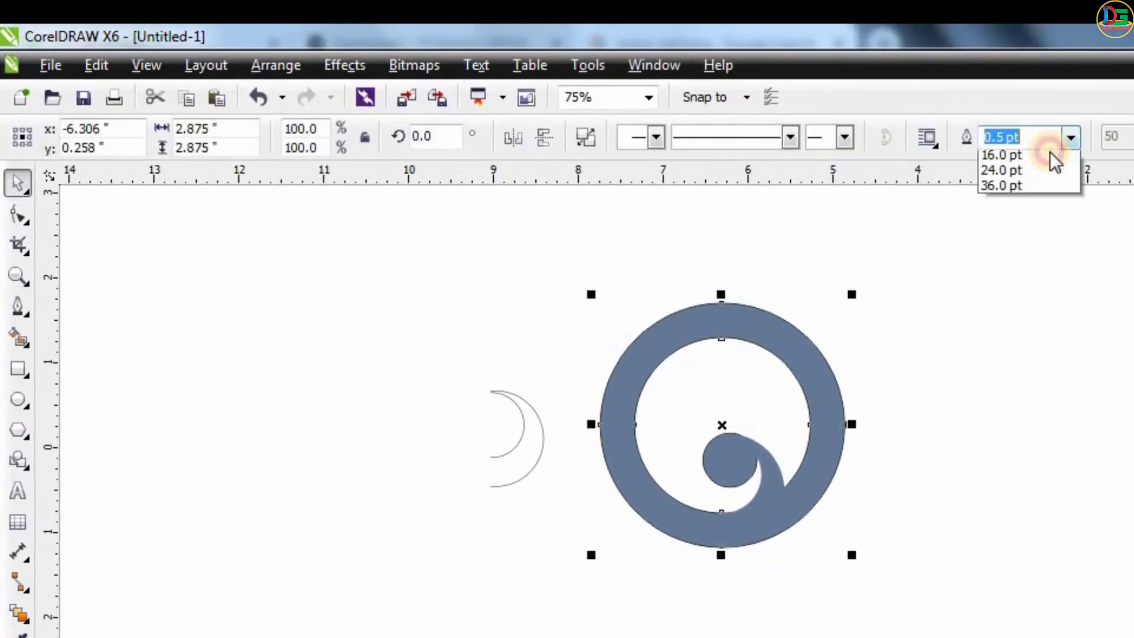
left_click(968, 274)
left_click(747, 450)
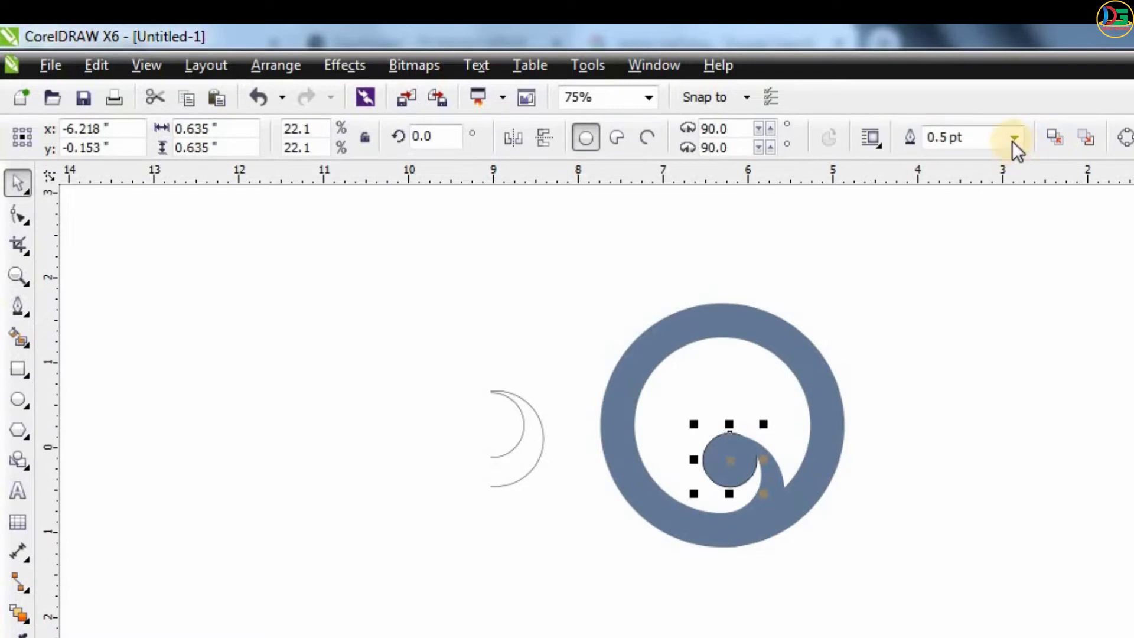
left_click(1014, 141)
left_click(982, 159)
scroll(835, 363, "up", 2)
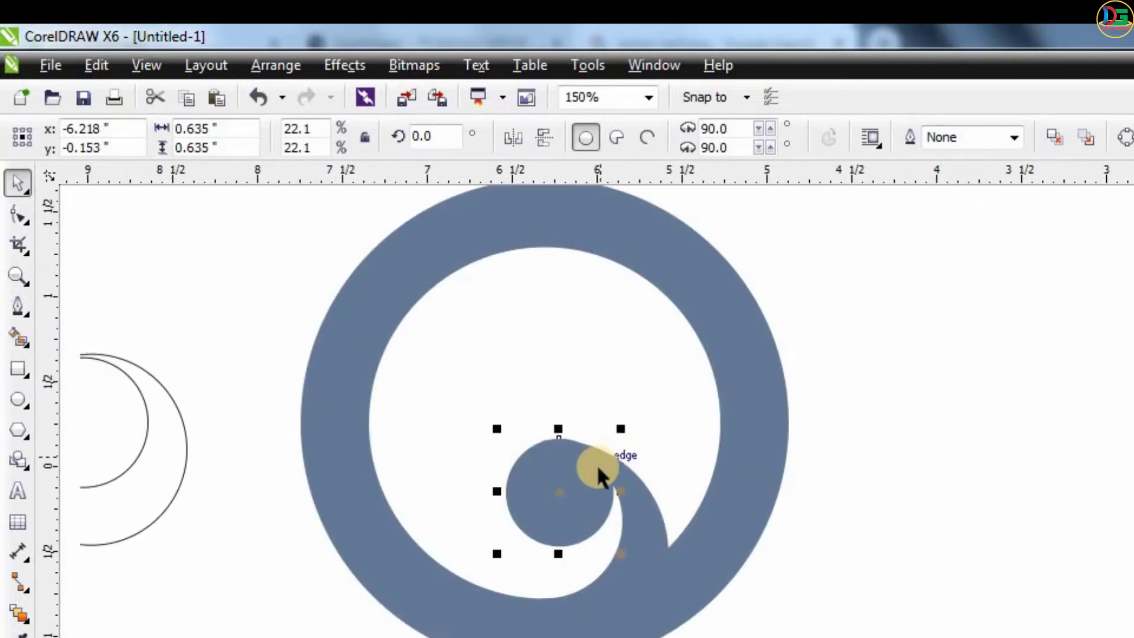
scroll(596, 467, "up", 2)
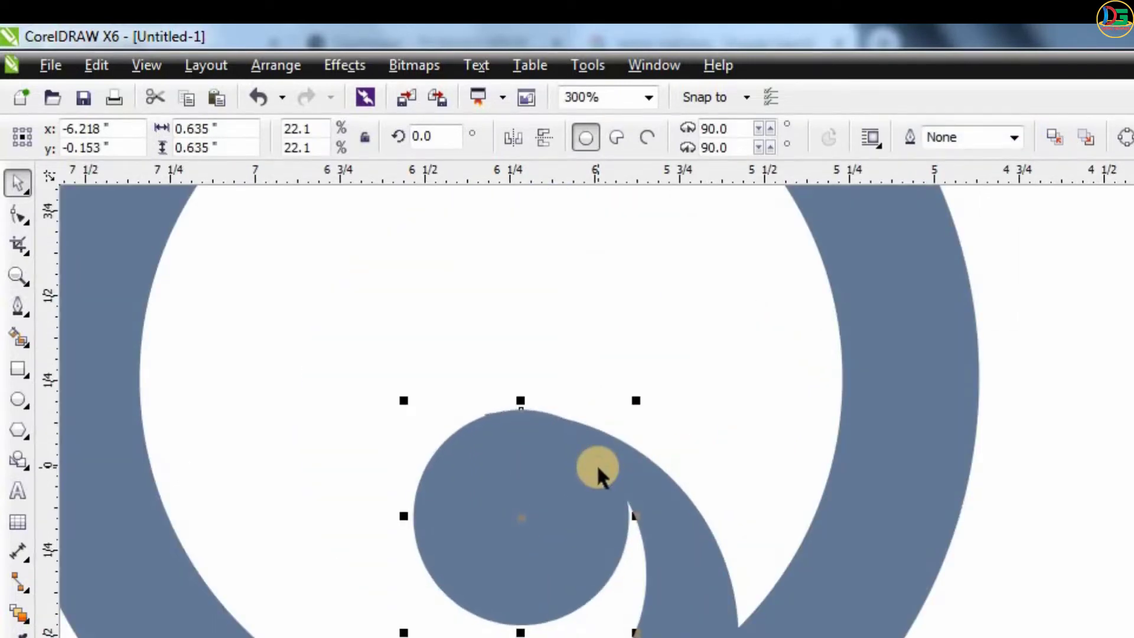
scroll(1007, 469, "down", 4)
left_click(1106, 308)
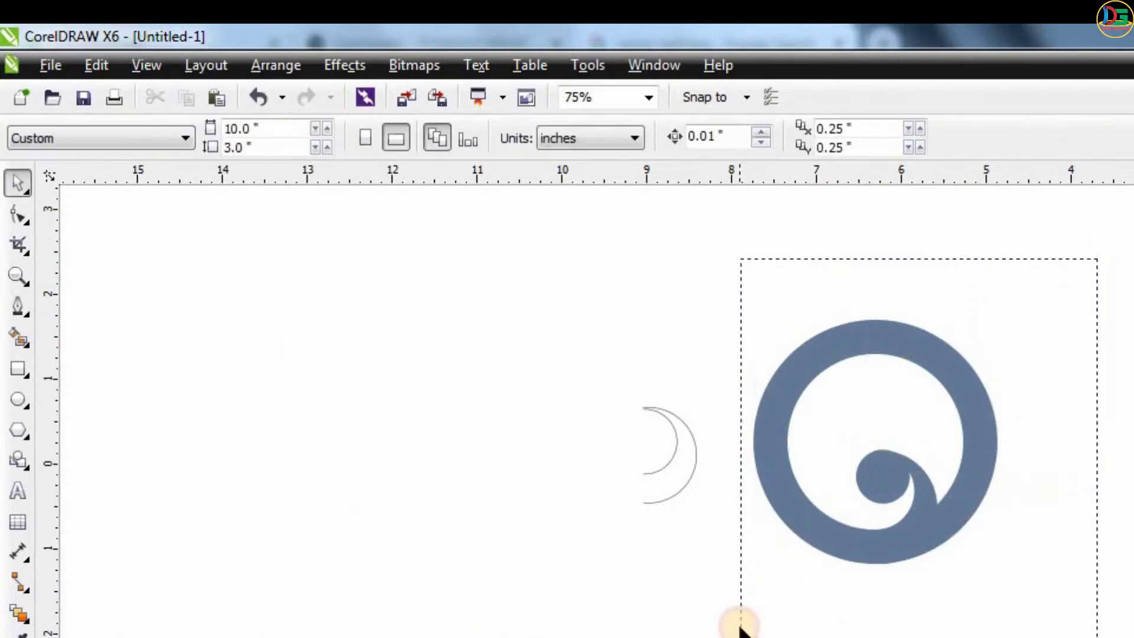
Combine the ring into a single curve and delete the leftover crescent outline
left_click(767, 502)
left_click(727, 142)
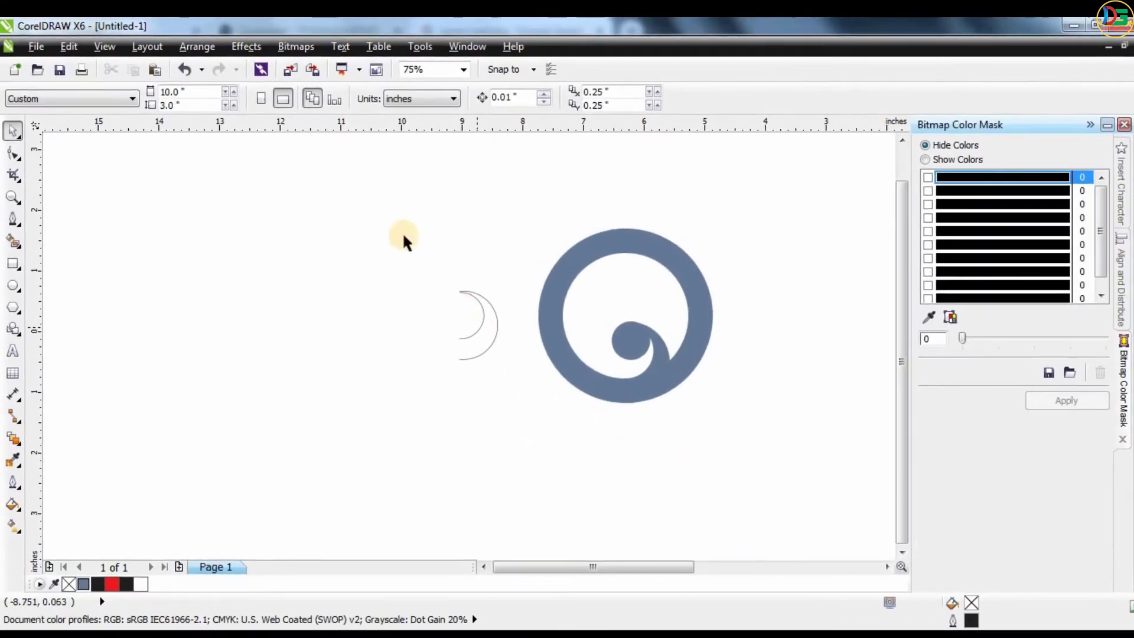
left_click_drag(399, 233, 493, 432)
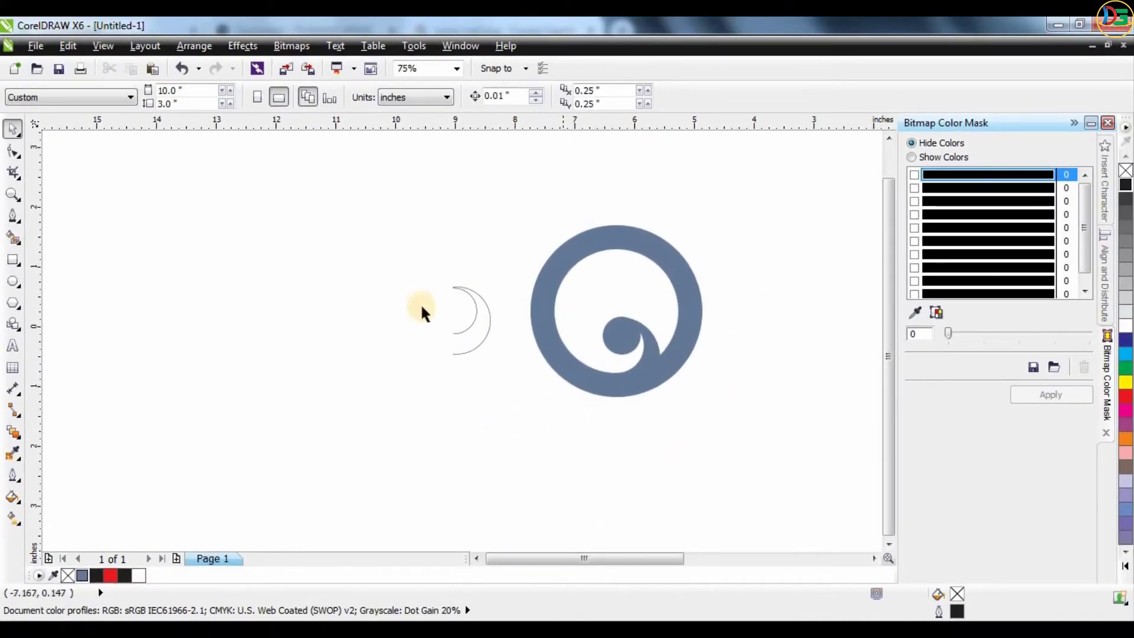
left_click(476, 313)
key("Delete")
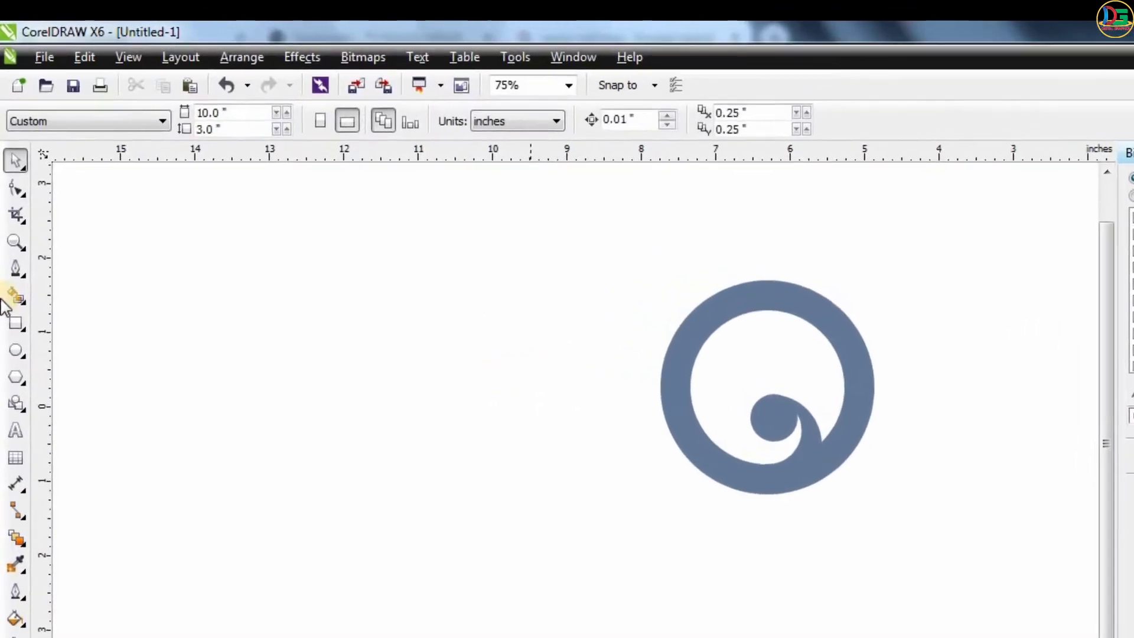
left_click(16, 322)
Draw a tall rectangle left of the logo and round its corners into a capsule
left_click_drag(217, 277, 330, 535)
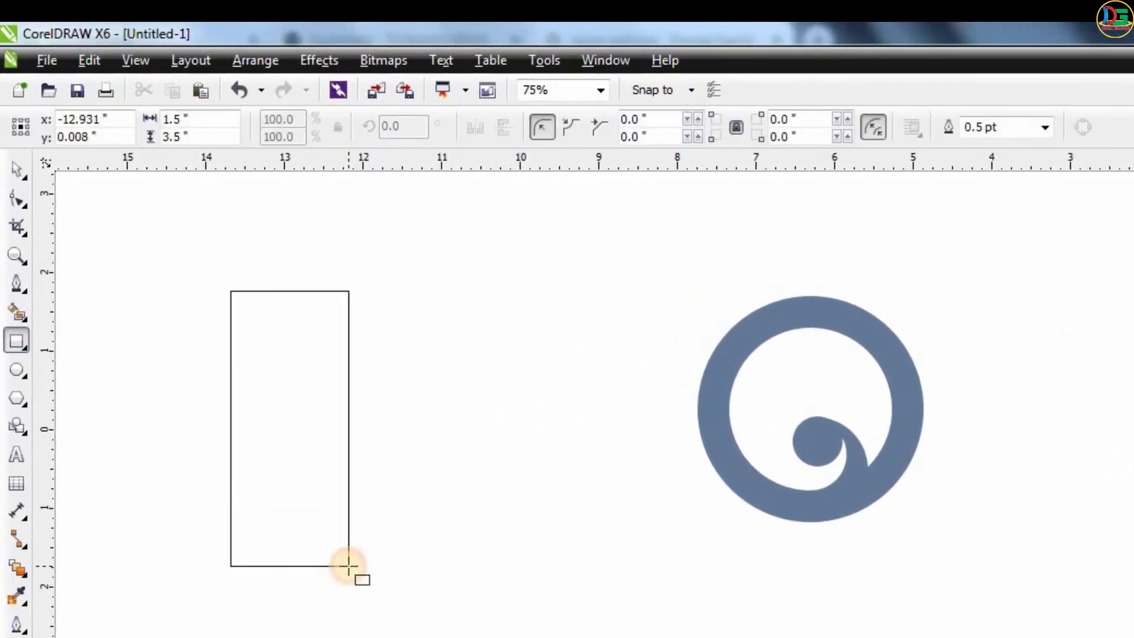
left_click(17, 199)
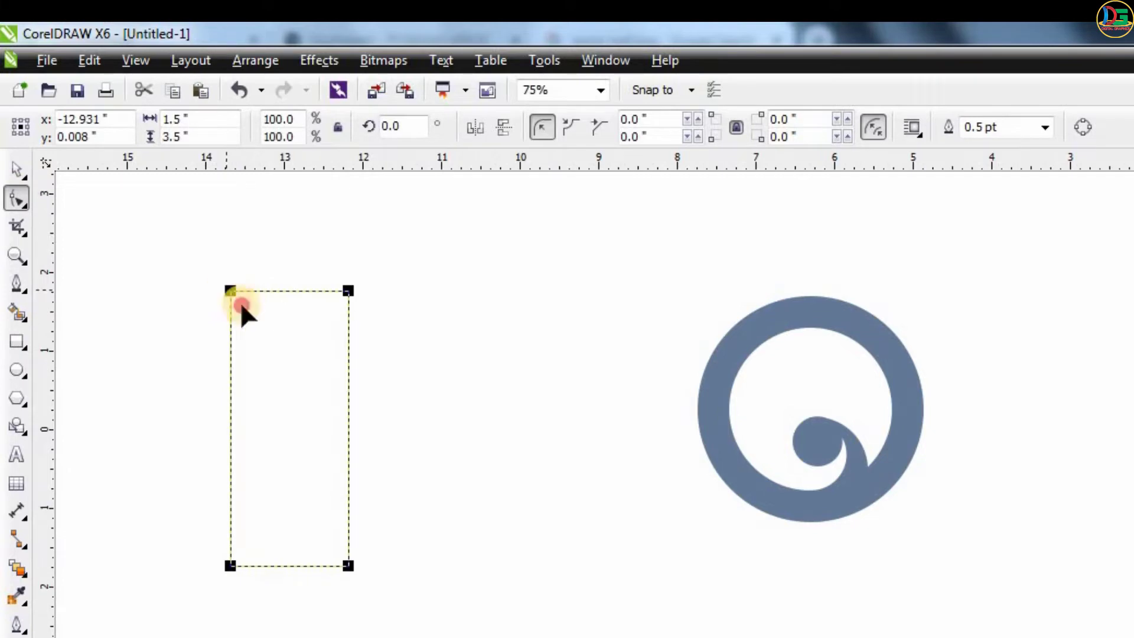
left_click_drag(241, 305, 263, 372)
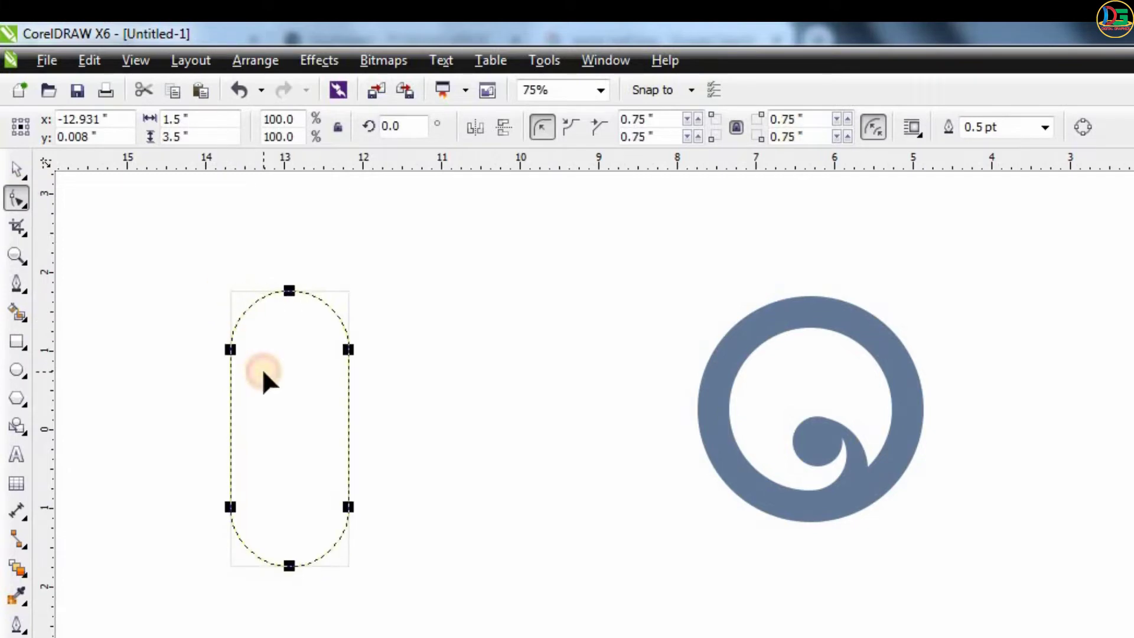
left_click(16, 171)
left_click_drag(359, 288, 350, 289)
key("ctrl+z")
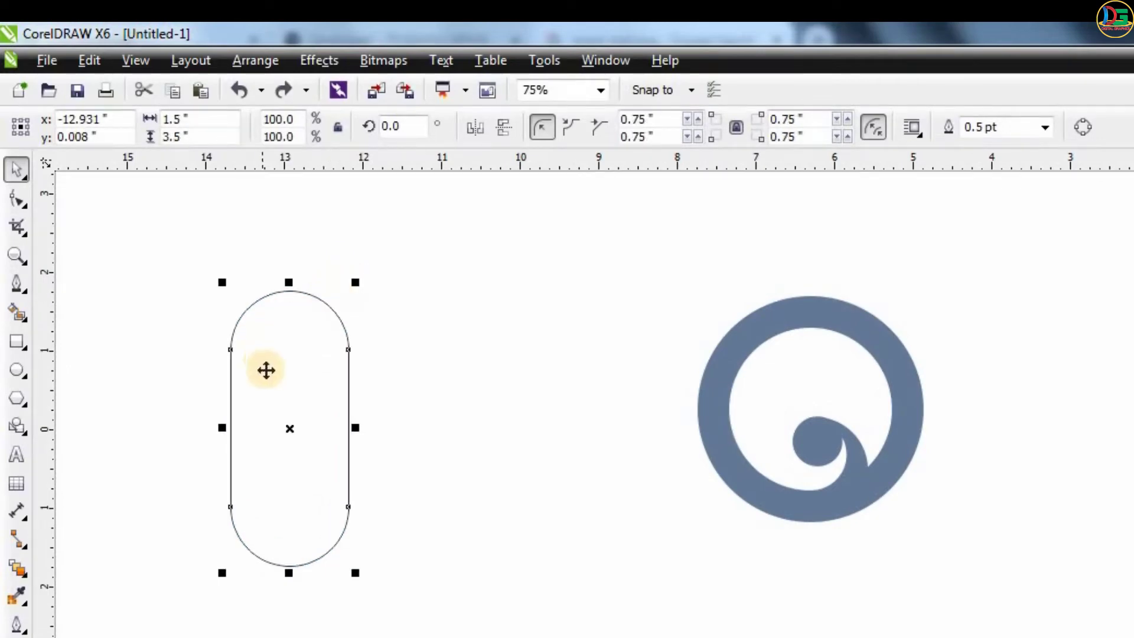
left_click(254, 270)
Draw a smaller rounded rectangle inside the capsule and enlarge it slightly
left_click(15, 342)
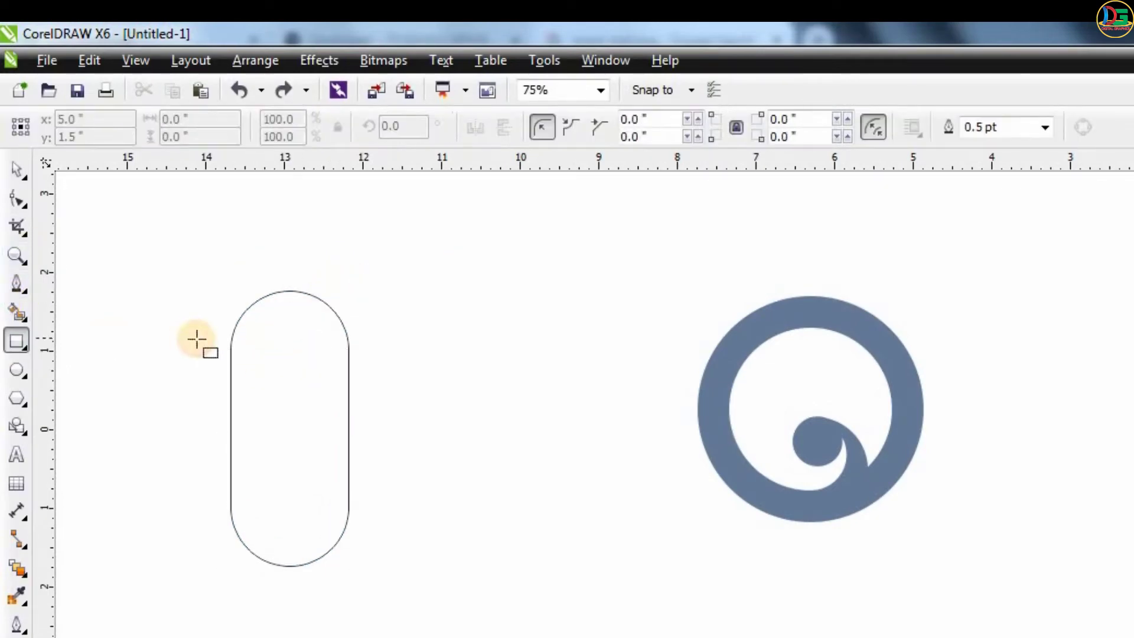
left_click_drag(255, 341, 317, 535)
left_click(16, 199)
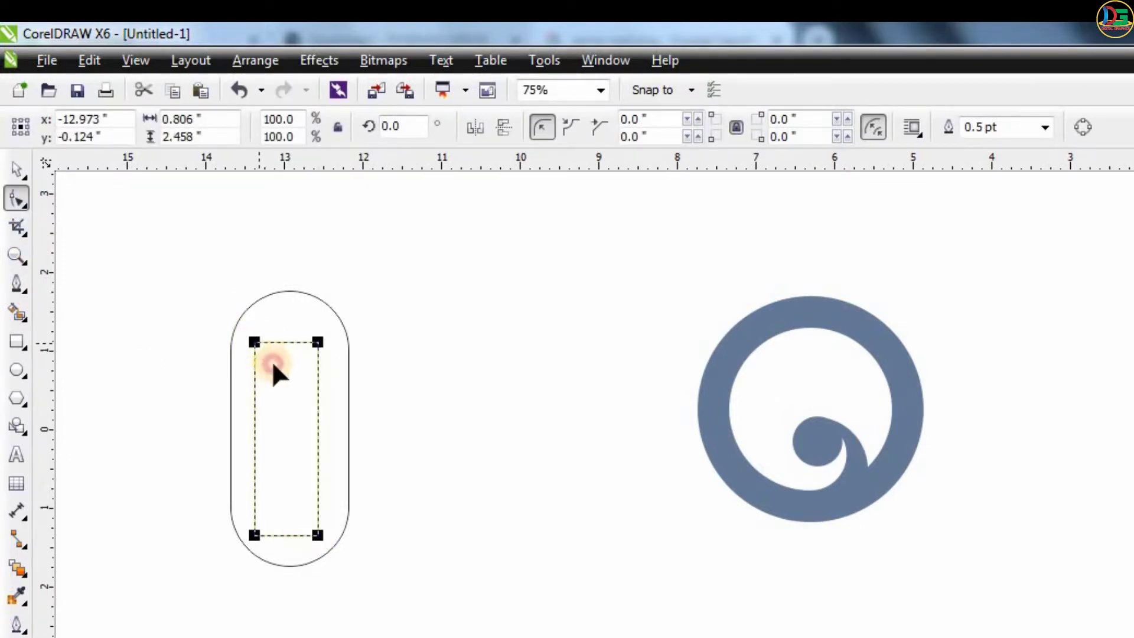
left_click_drag(271, 360, 273, 363)
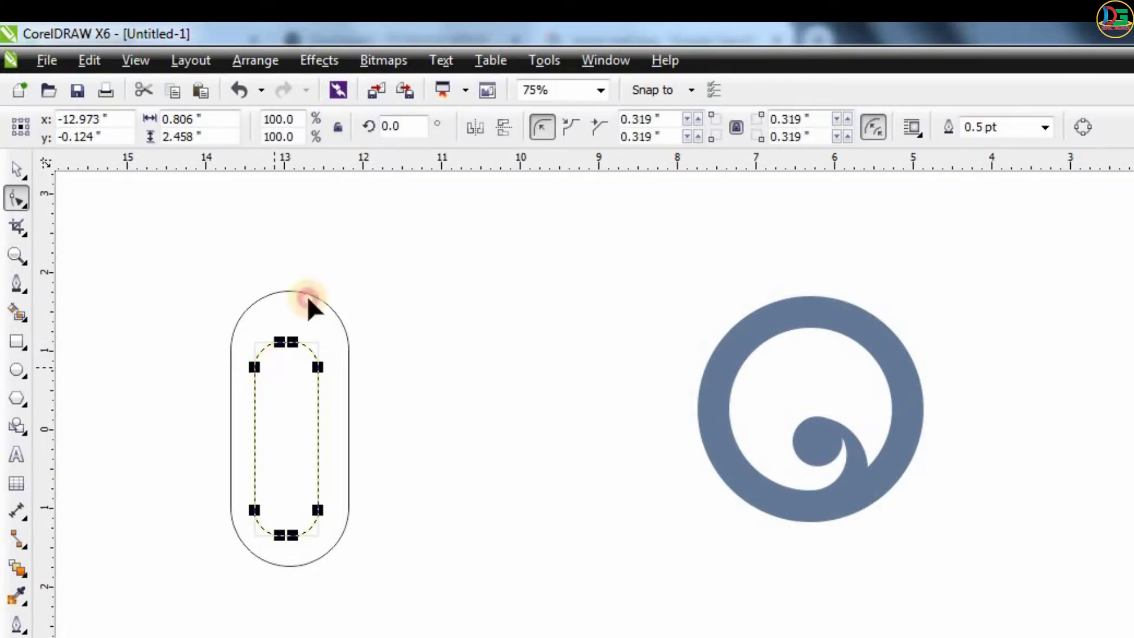
left_click(16, 172)
left_click(315, 341)
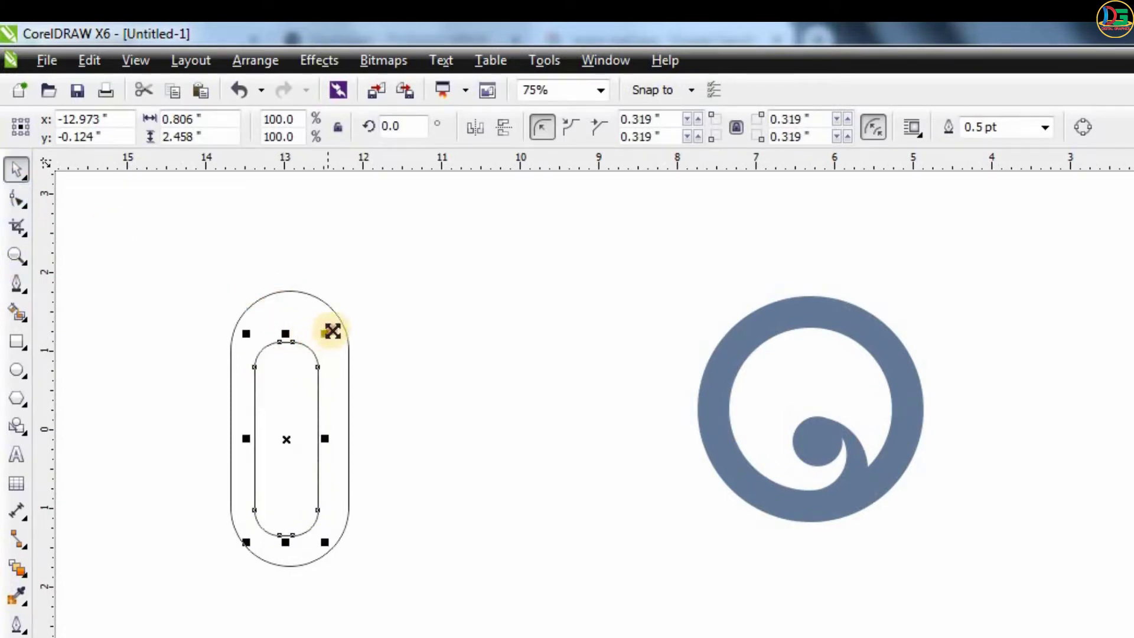
left_click_drag(333, 331, 332, 316)
scroll(266, 405, "up", 2)
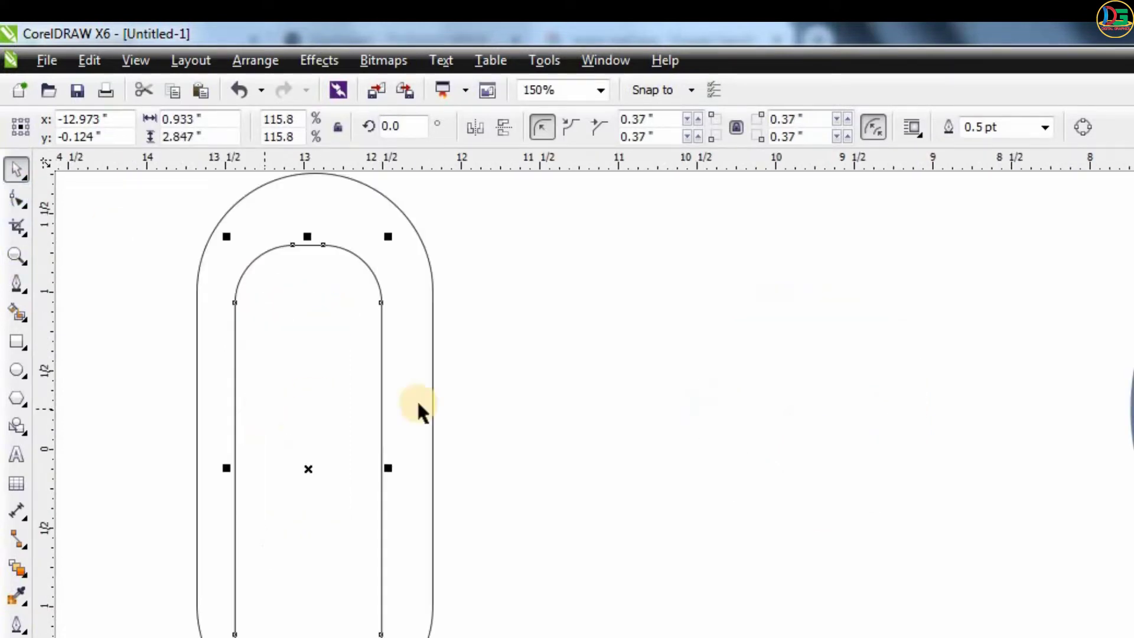
left_click(387, 472)
Widen, raise, fully round and shrink the inner rectangle to sit evenly inside the capsule
left_click(534, 357)
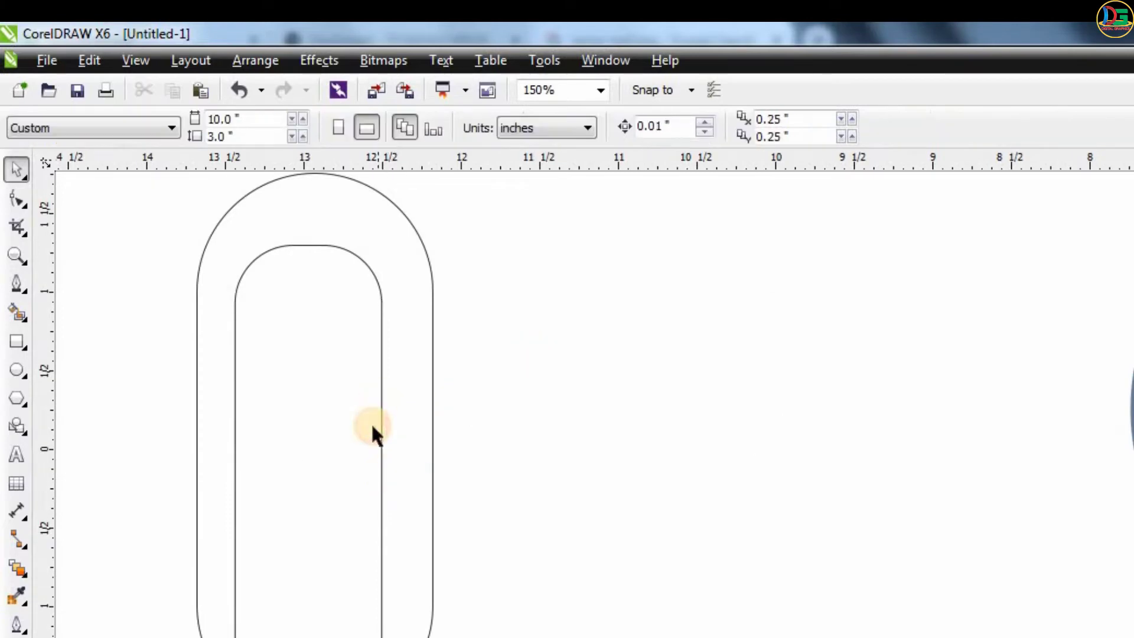
left_click(387, 444)
left_click_drag(388, 466, 404, 468)
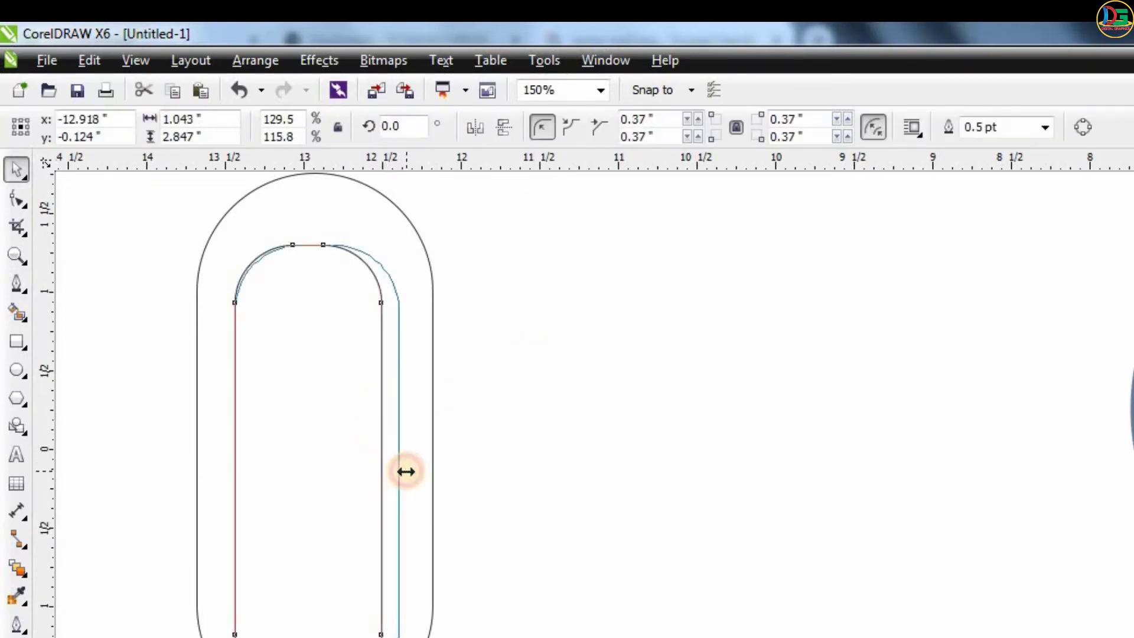
left_click_drag(320, 247, 317, 235)
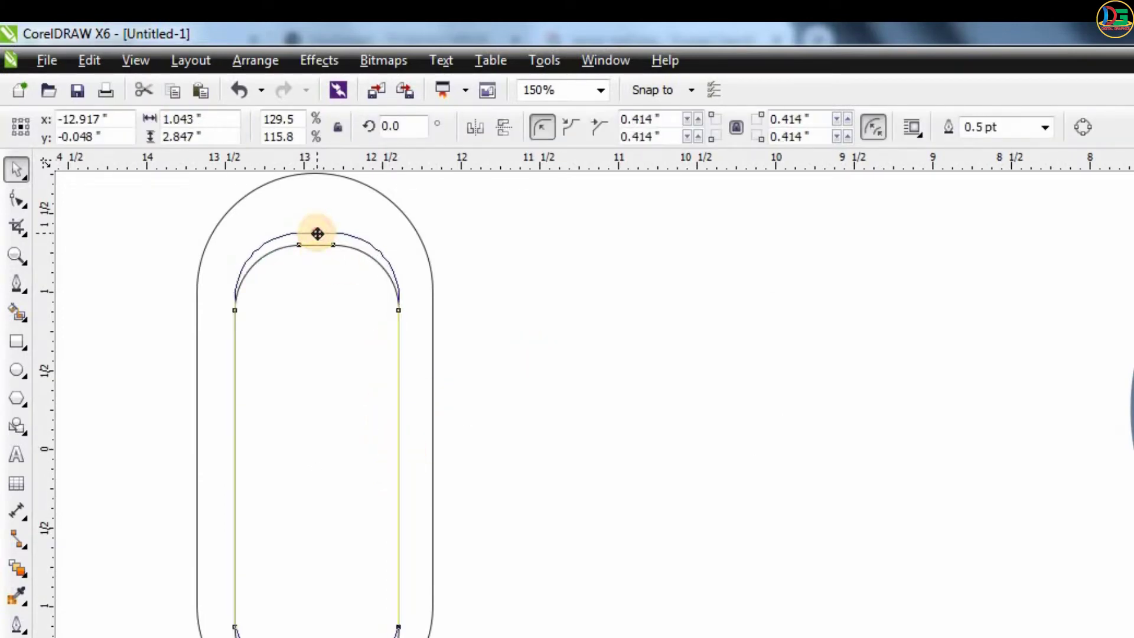
left_click(13, 200)
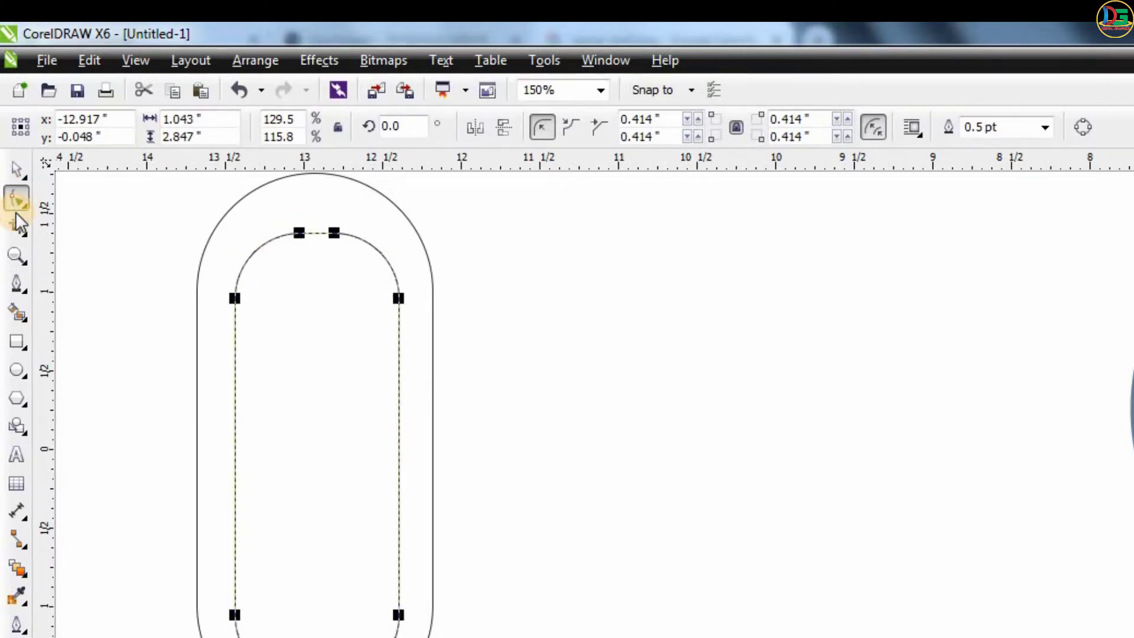
left_click_drag(399, 298, 396, 320)
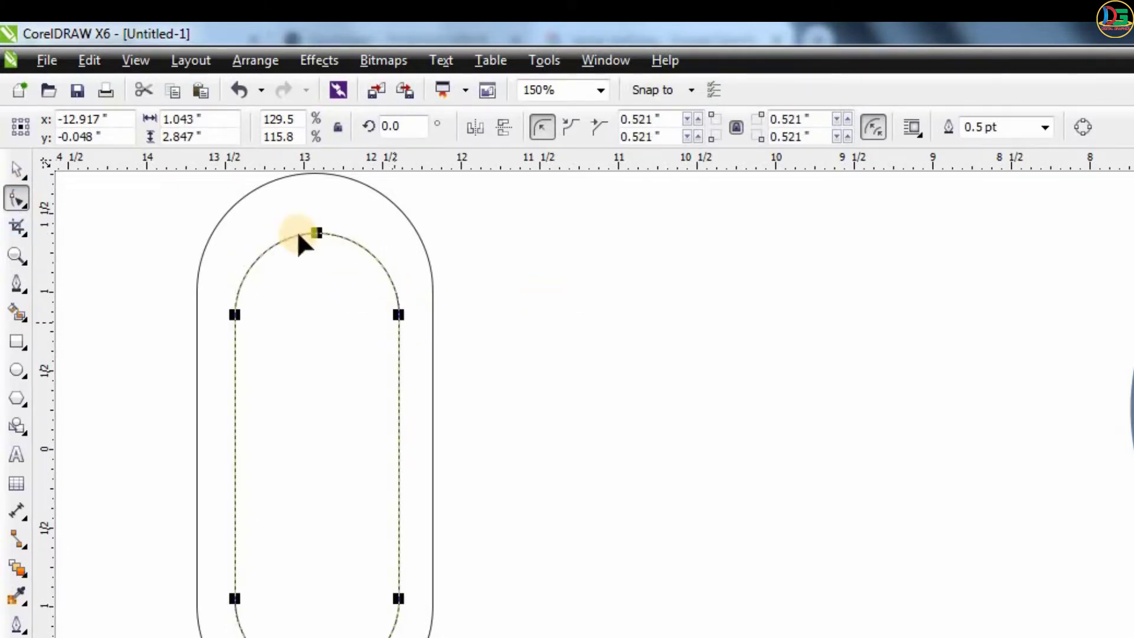
left_click(16, 169)
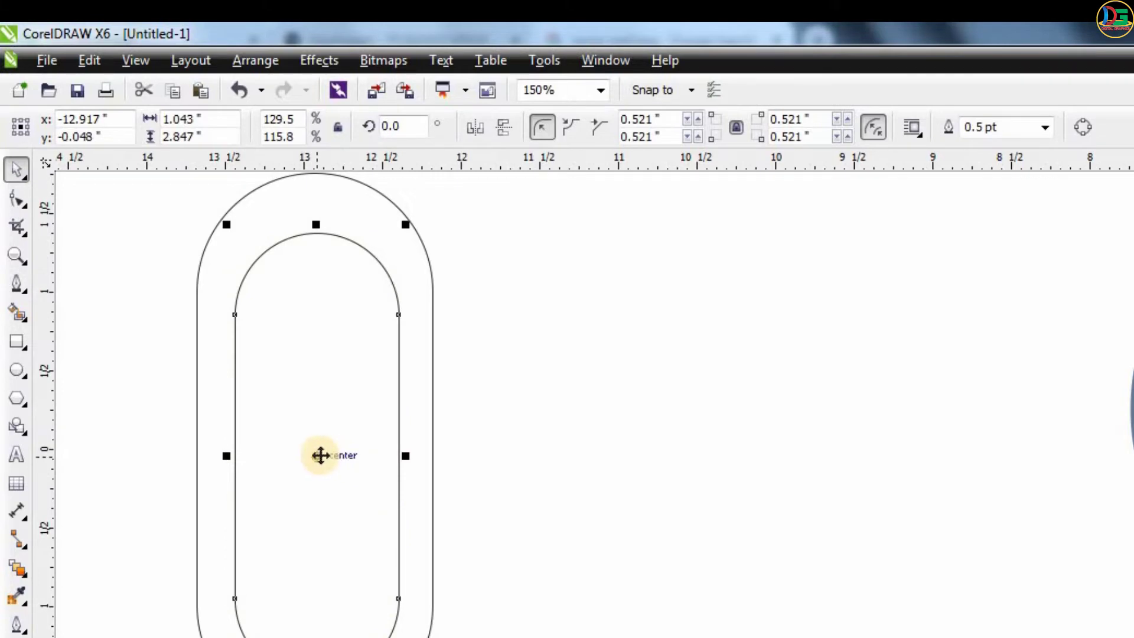
left_click_drag(320, 455, 319, 434)
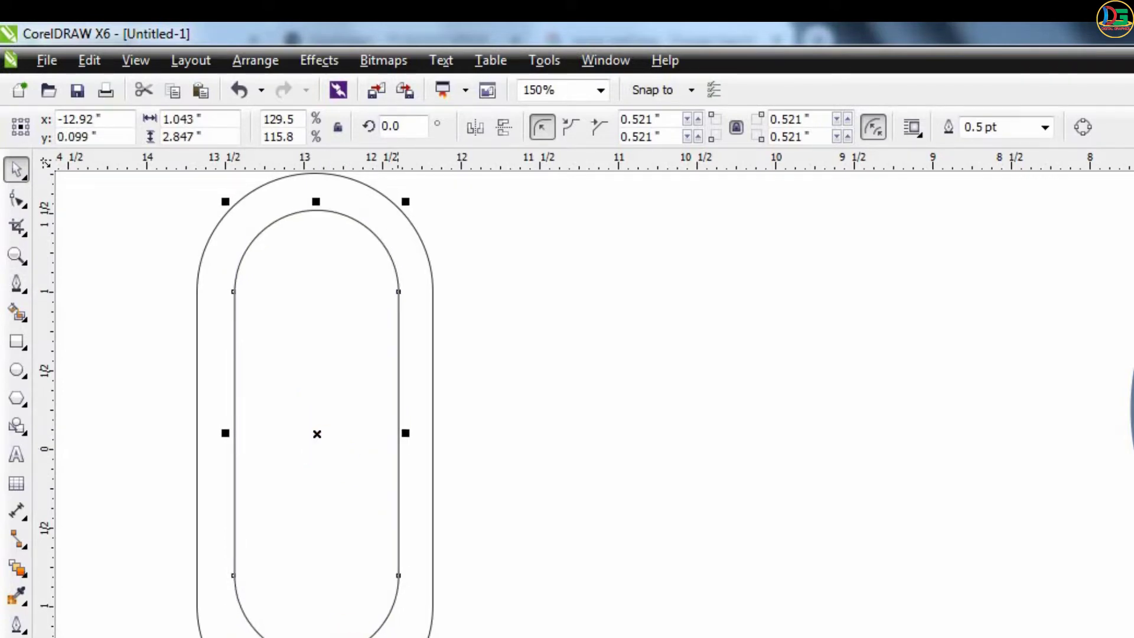
left_click_drag(405, 201, 399, 218)
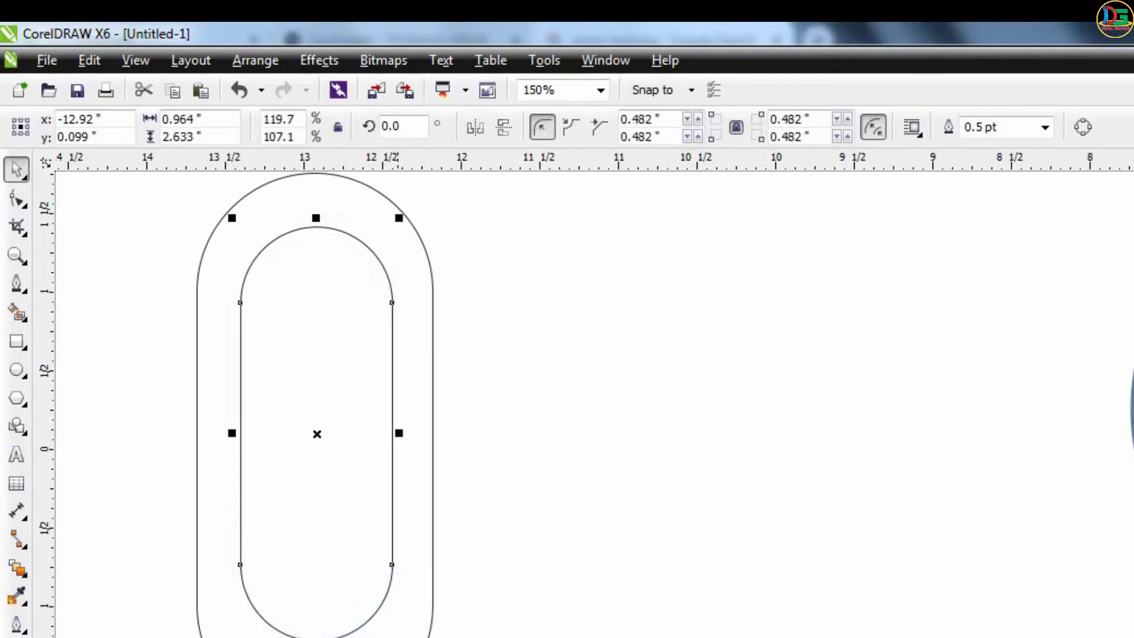
Select the outer capsule and inspect its nodes with the Shape tool
left_click(588, 454)
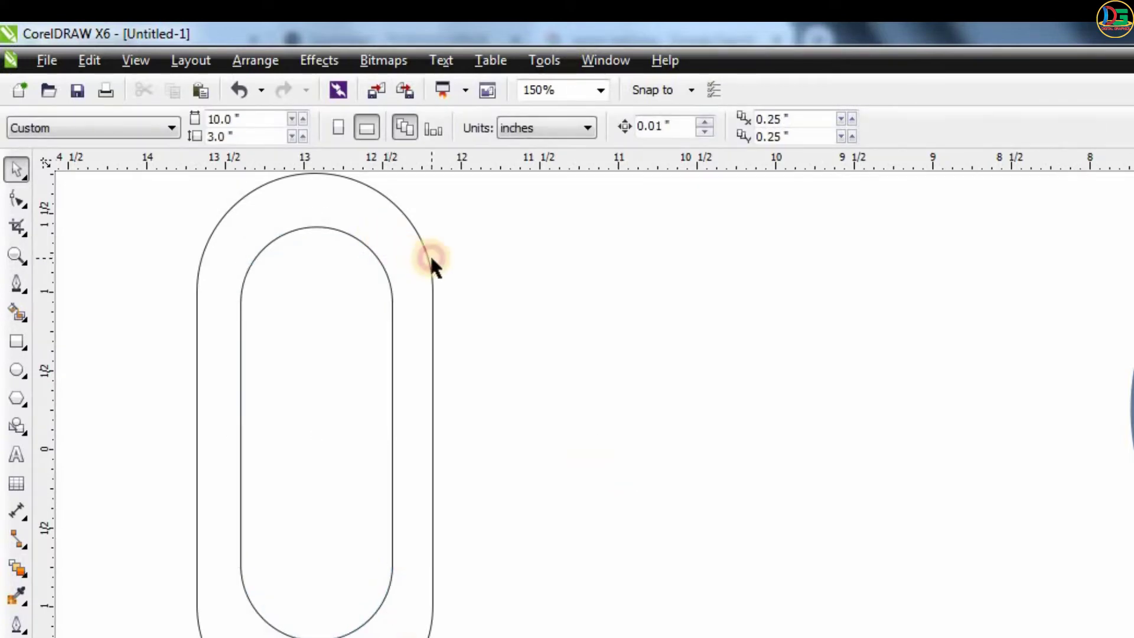
left_click(430, 258)
key("F10")
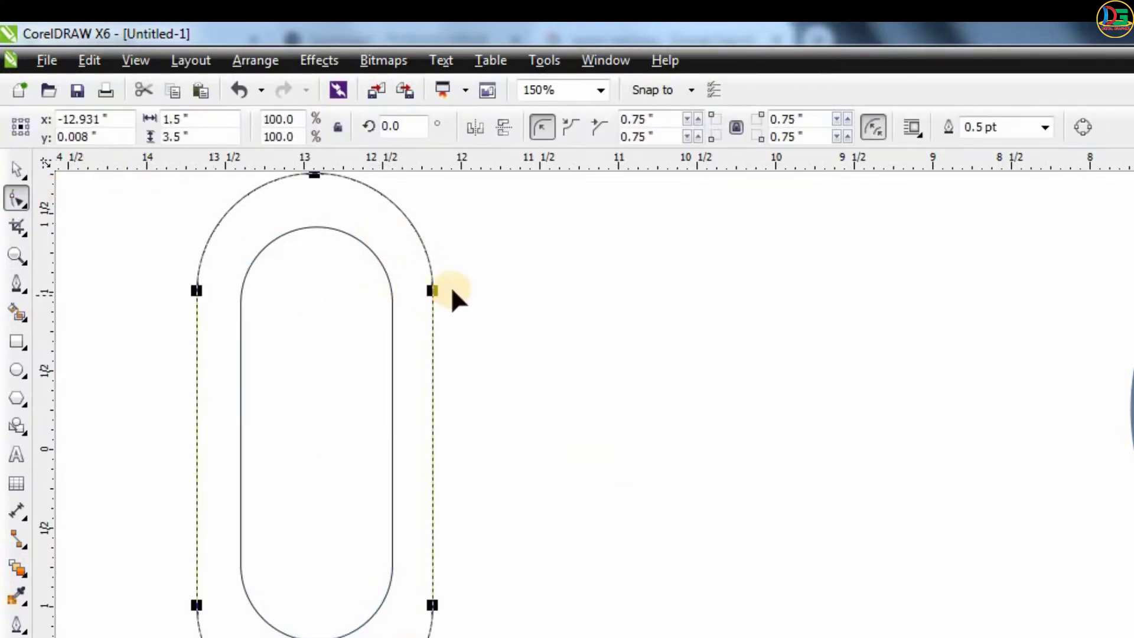
left_click(431, 290)
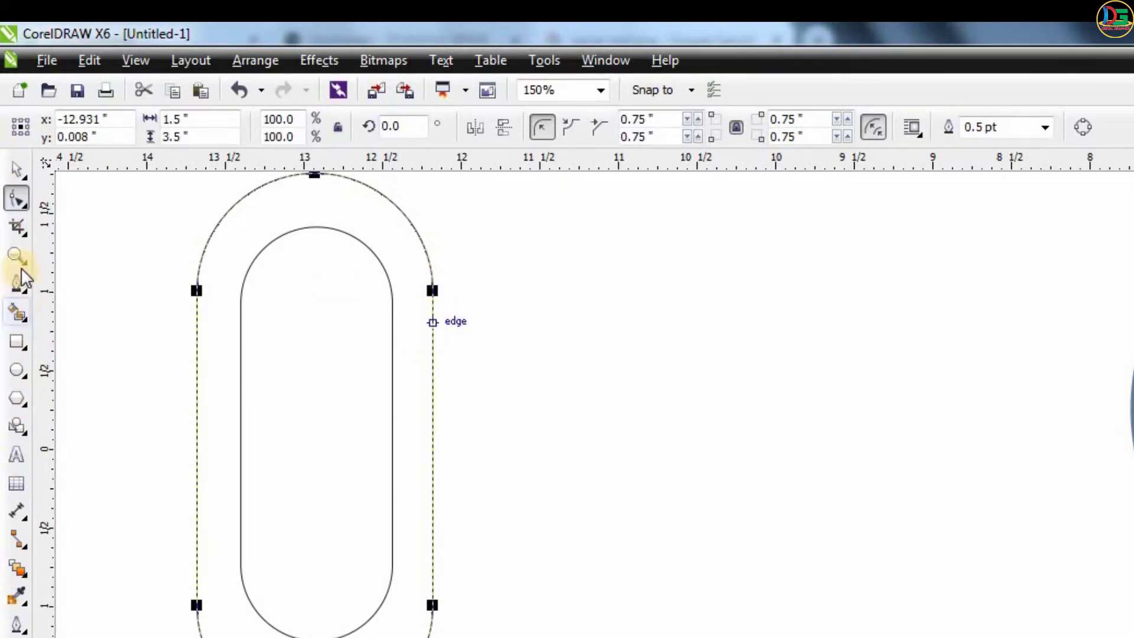
left_click(17, 289)
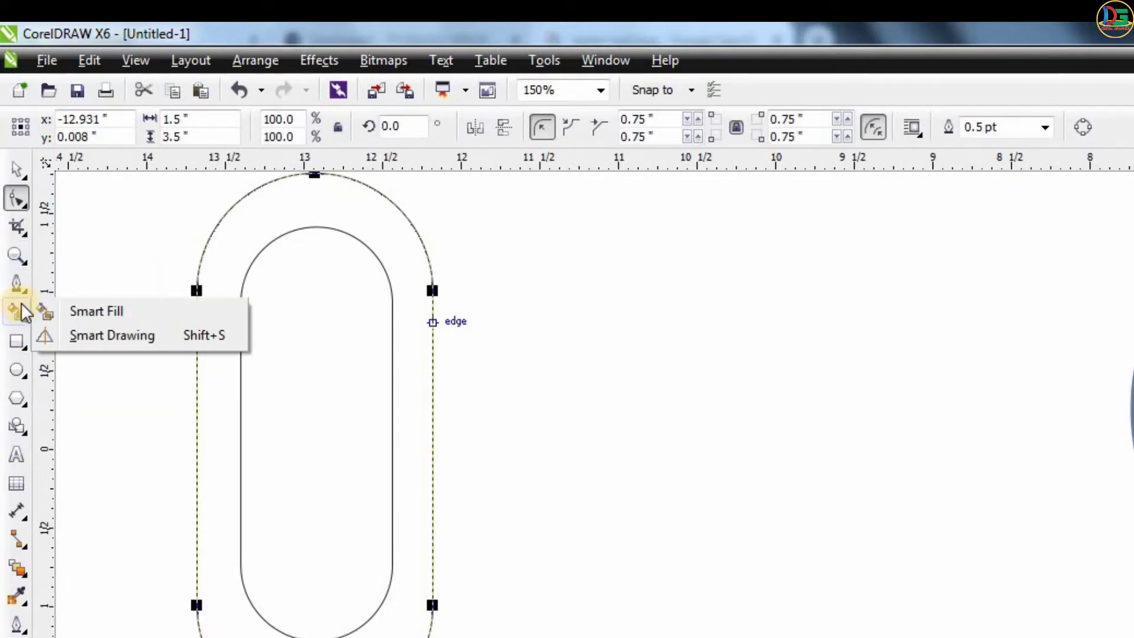
Draw a horizontal 2-point line across the capsules and Smart Fill the band above it
left_click(53, 306)
mouse_move(17, 284)
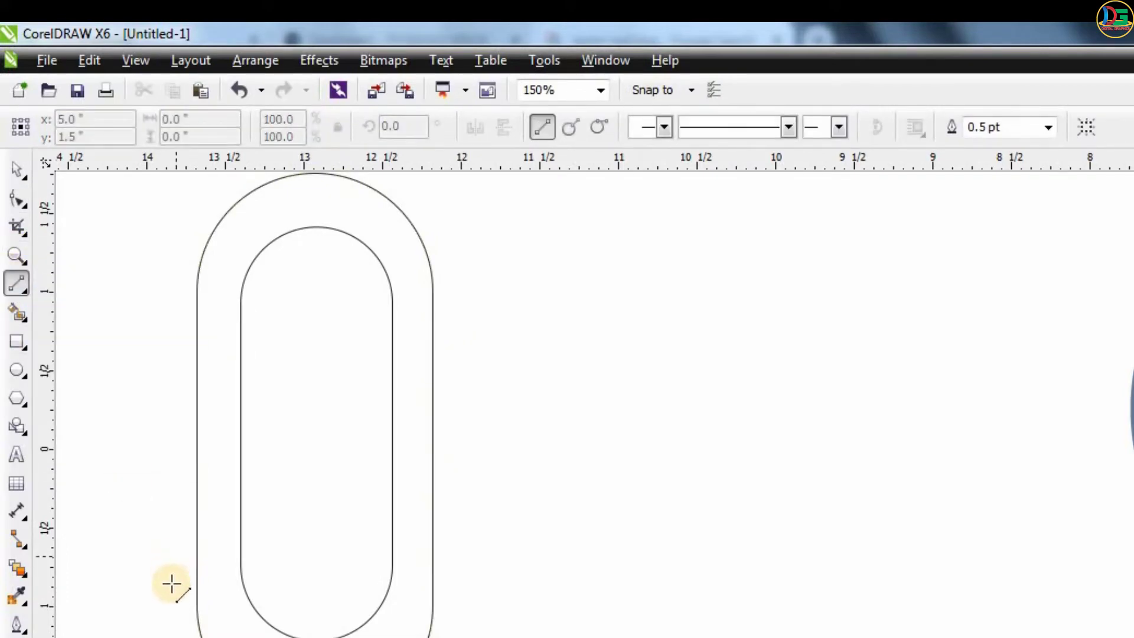
mouse_move(161, 540)
left_mouse_down()
mouse_move(522, 551)
mouse_move(514, 539)
left_mouse_up()
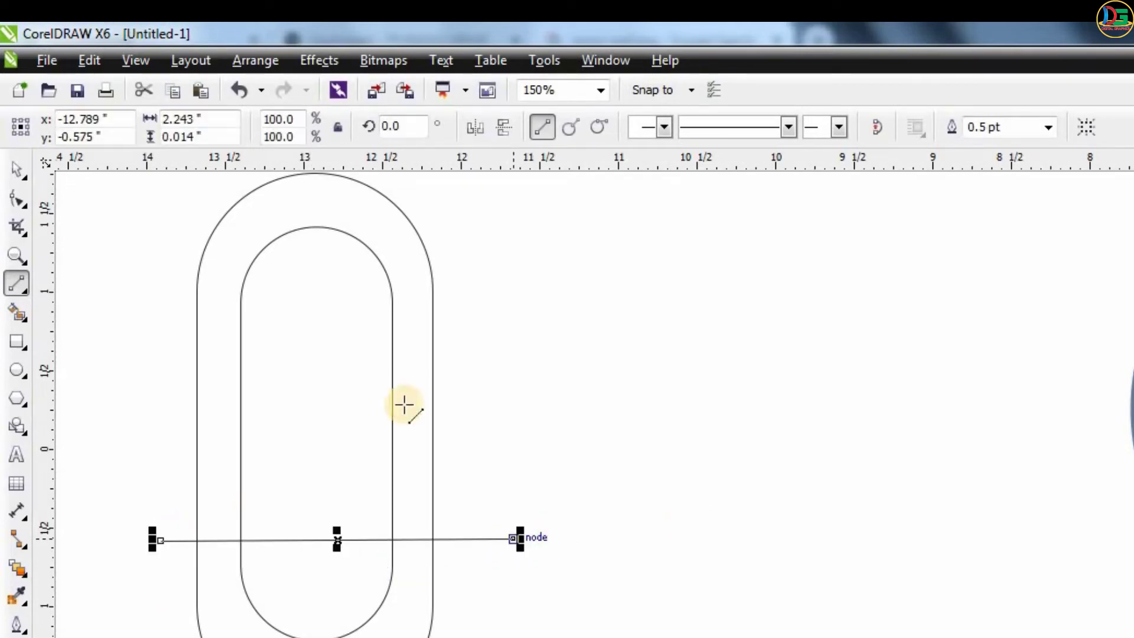
left_click(16, 309)
left_click(243, 255)
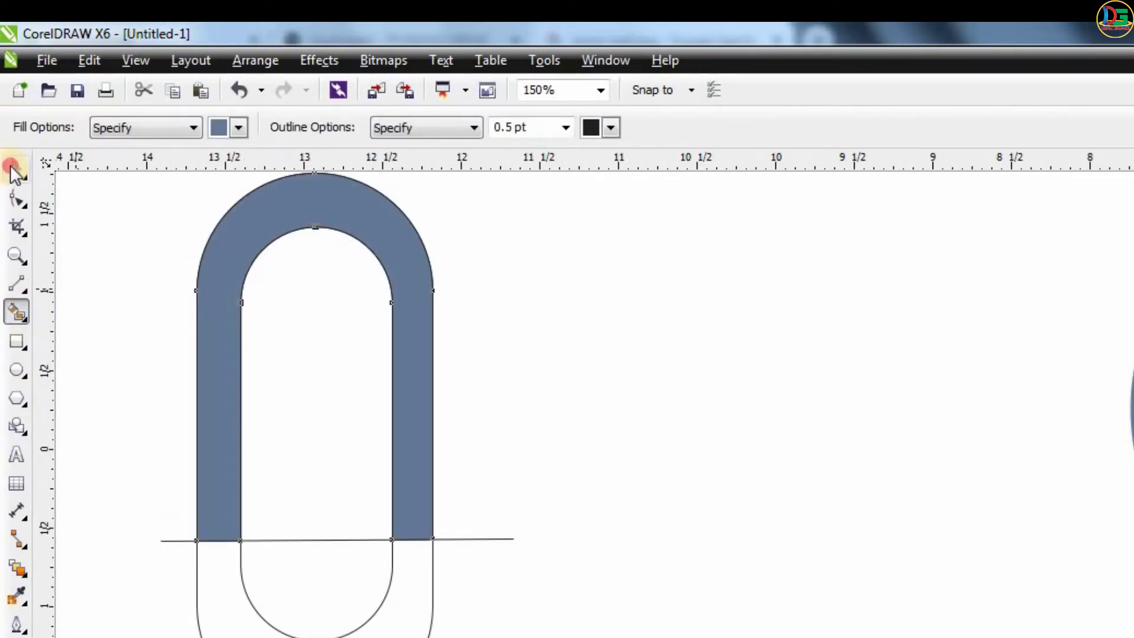
left_click(15, 170)
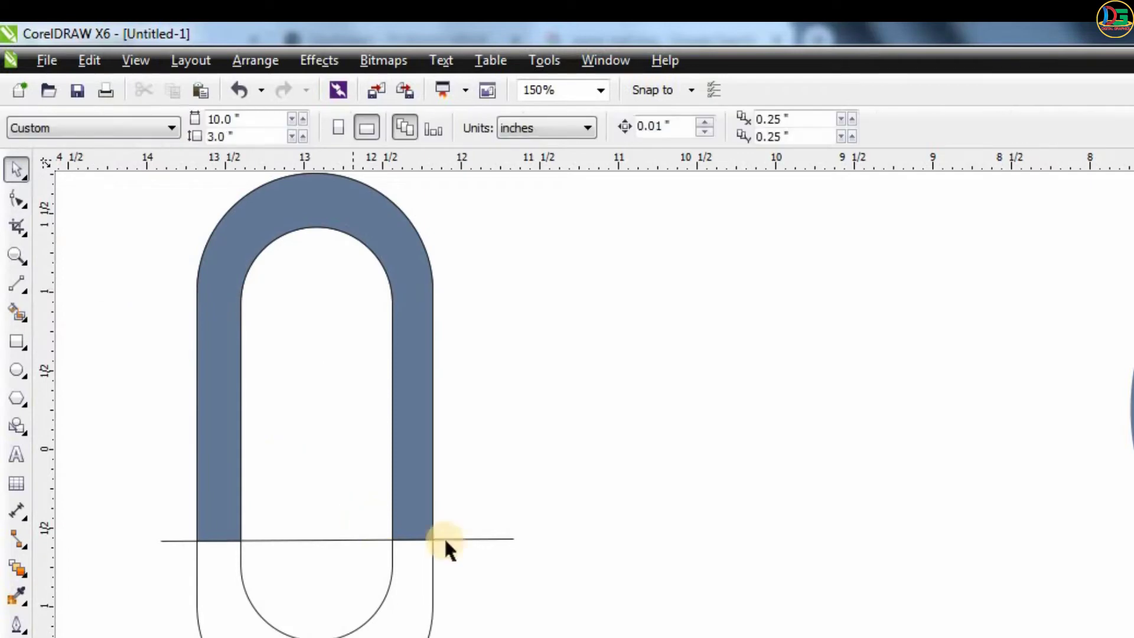
Delete the cutting line and both rounded rectangle outlines
left_click(480, 536)
key("Delete")
left_click(390, 584)
key("Delete")
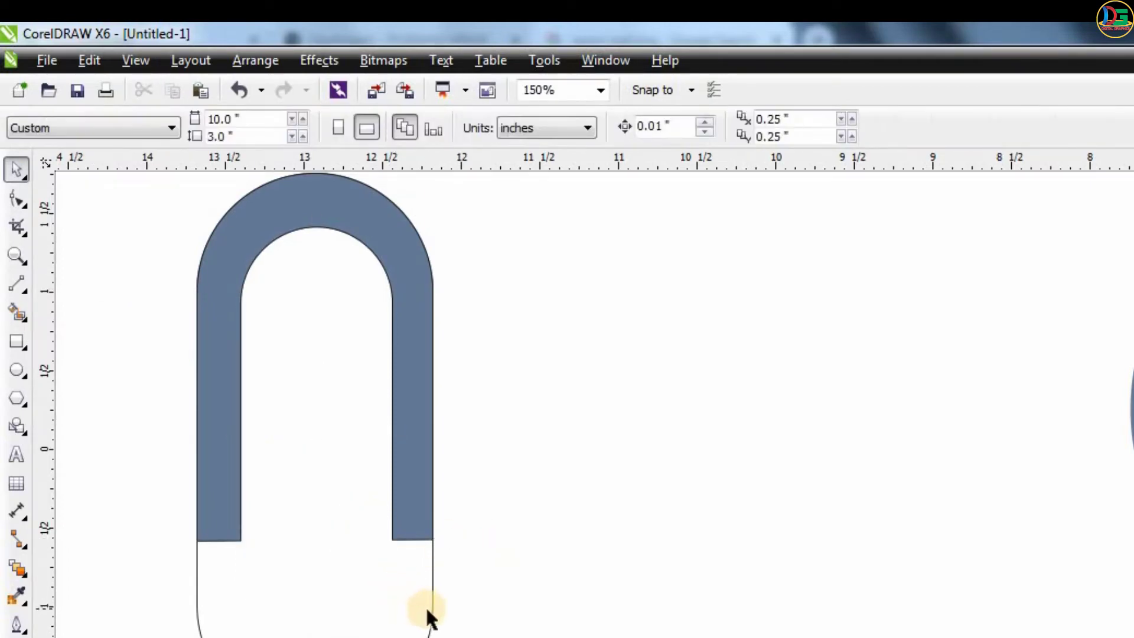
left_click(433, 607)
key("Delete")
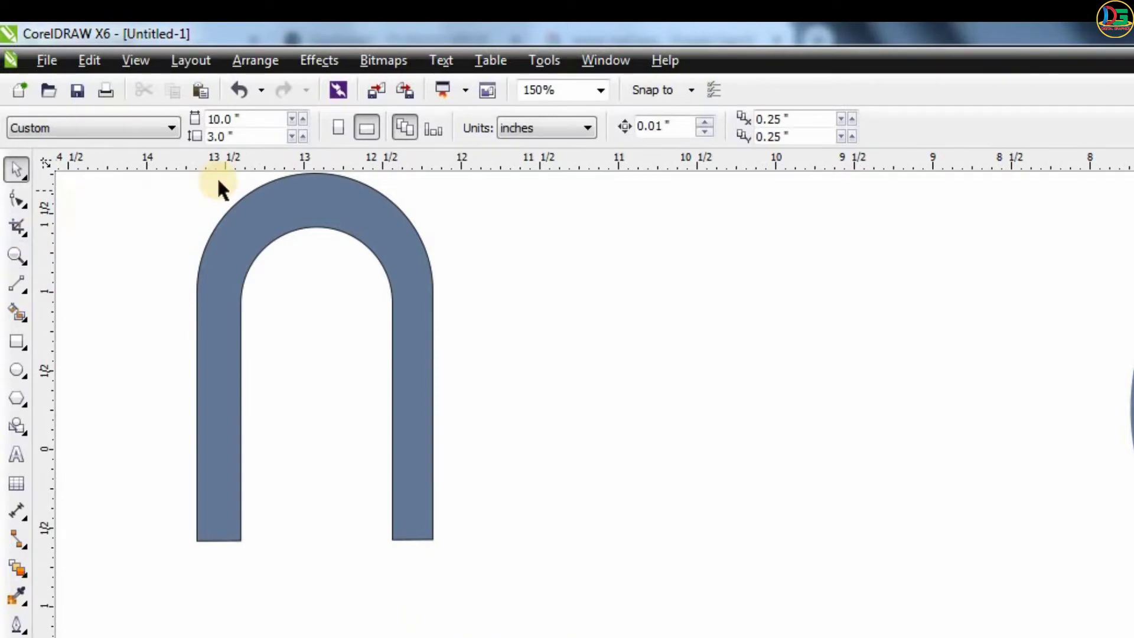
Nudge the arch's left leg node so both legs sit level on the baseline
left_click(255, 221)
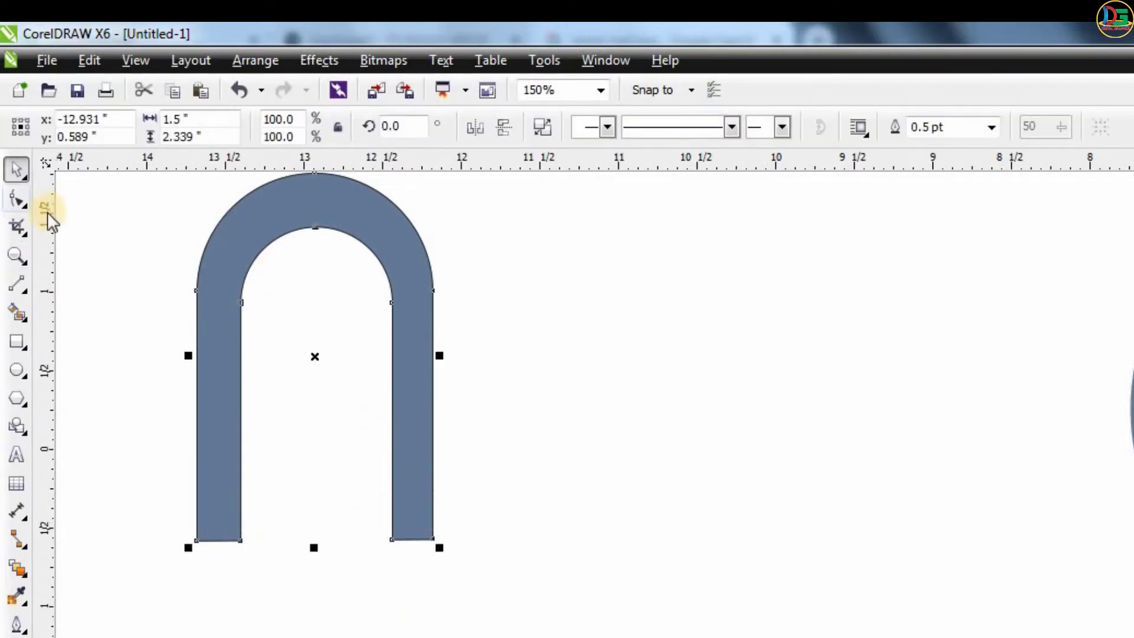
left_click(17, 200)
left_click_drag(399, 520, 260, 529)
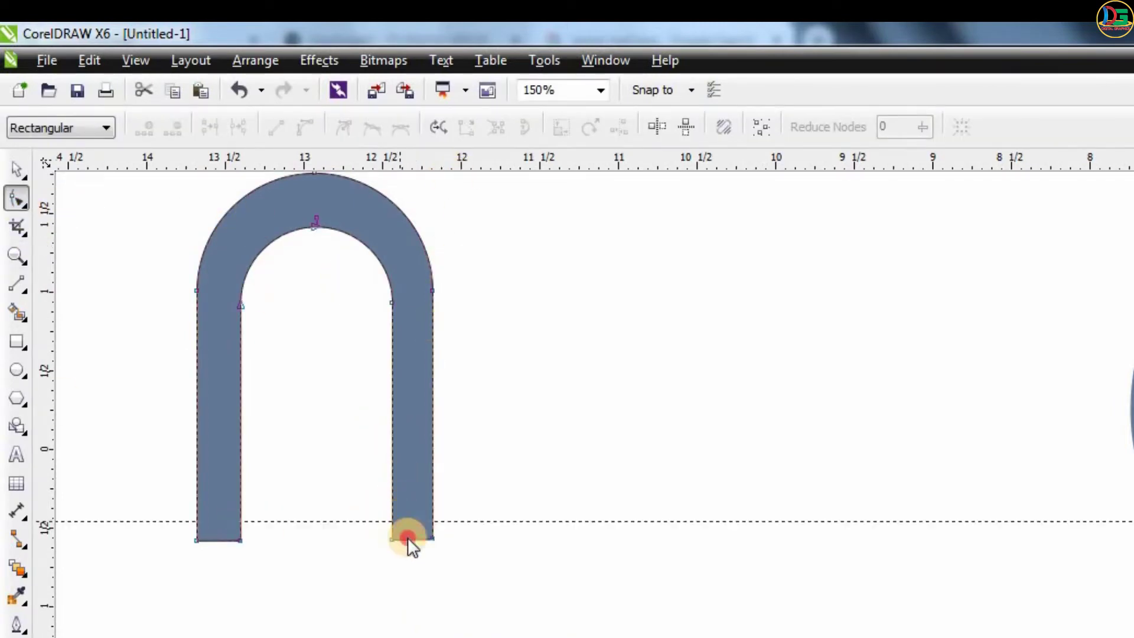
scroll(261, 558, "up", 2)
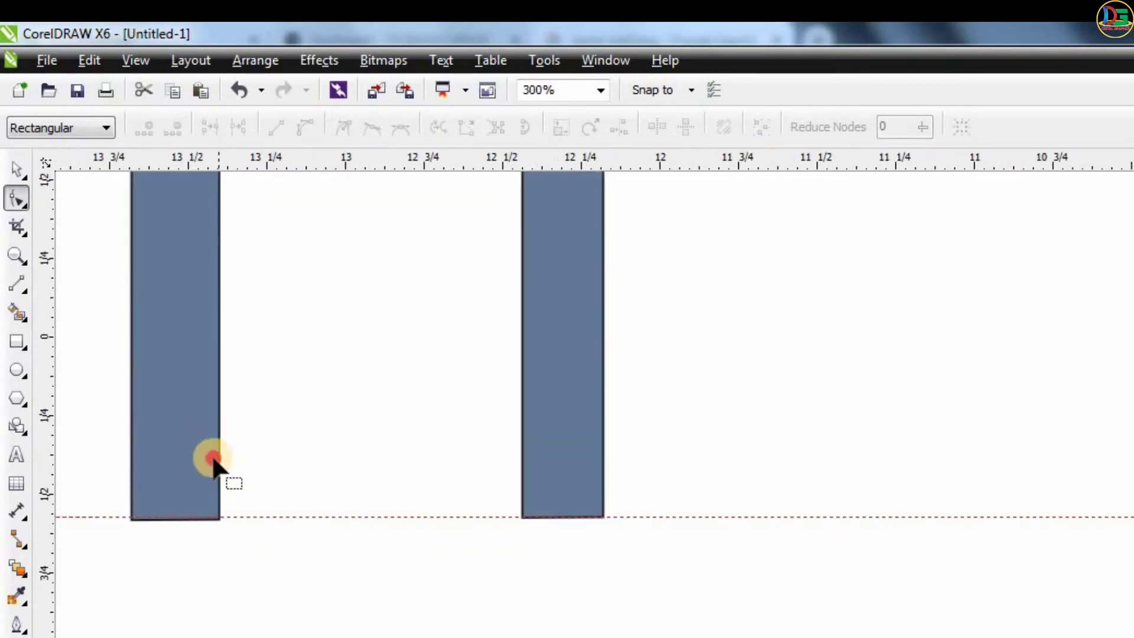
left_click_drag(212, 458, 169, 527)
left_click(170, 517)
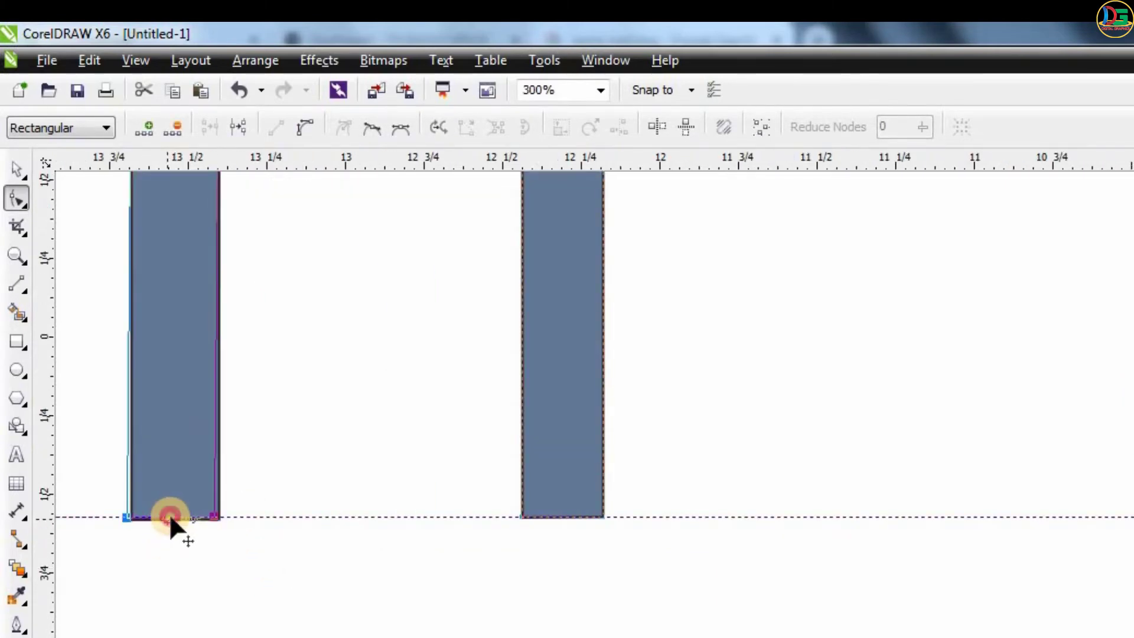
left_click_drag(167, 512, 169, 512)
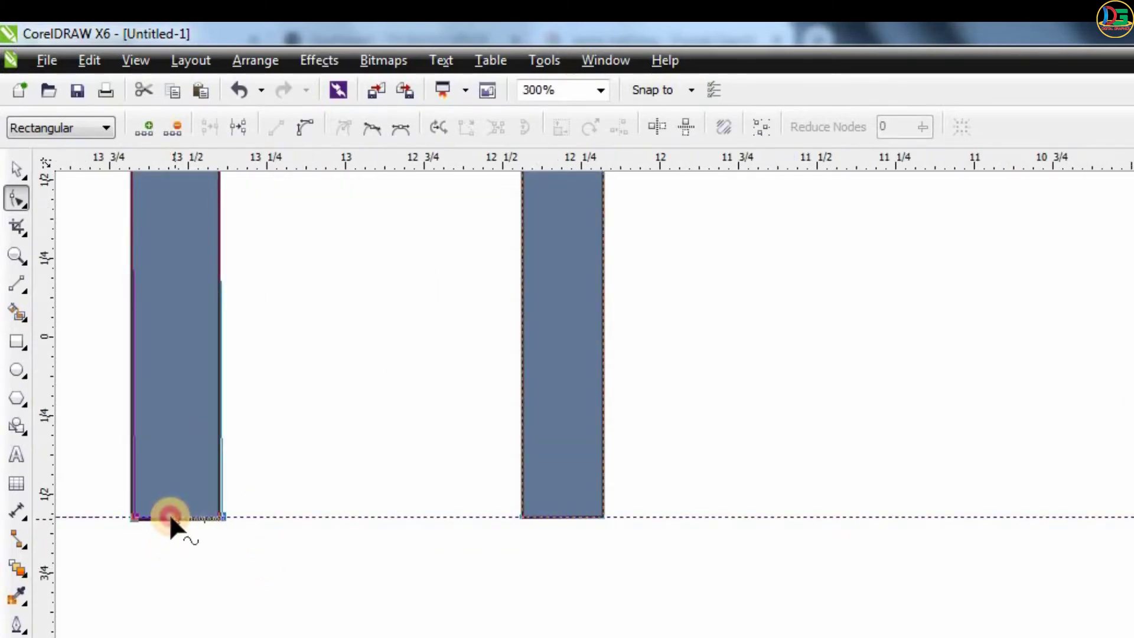
scroll(263, 530, "down", 1)
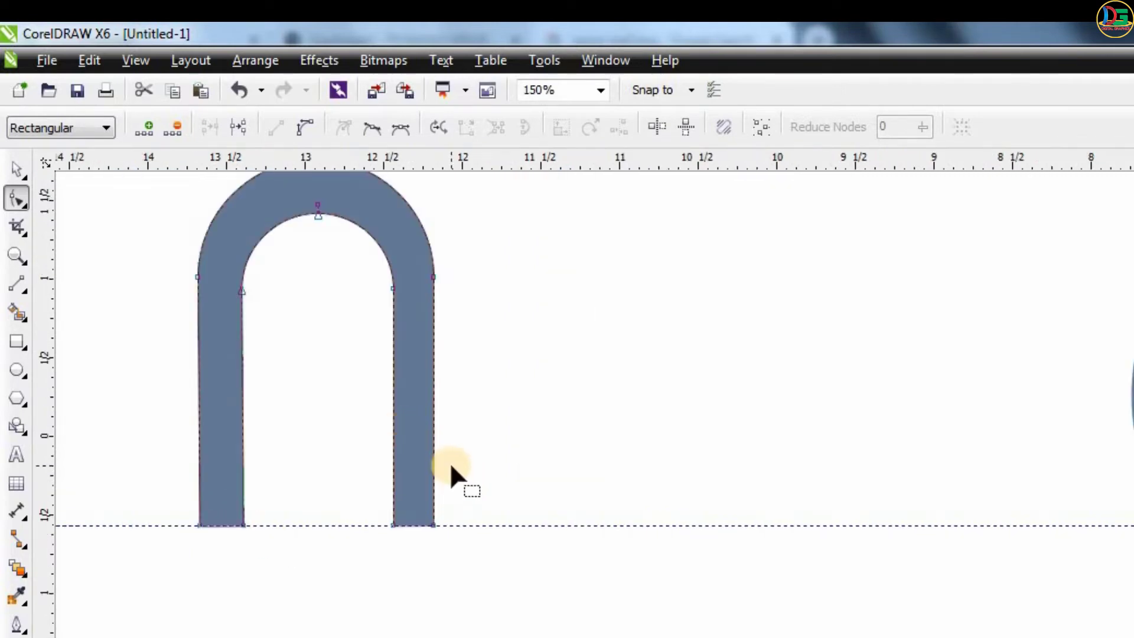
scroll(451, 473, "down", 1)
Line up horizontal guidelines with the spiral Q's bottom and top
left_click(17, 170)
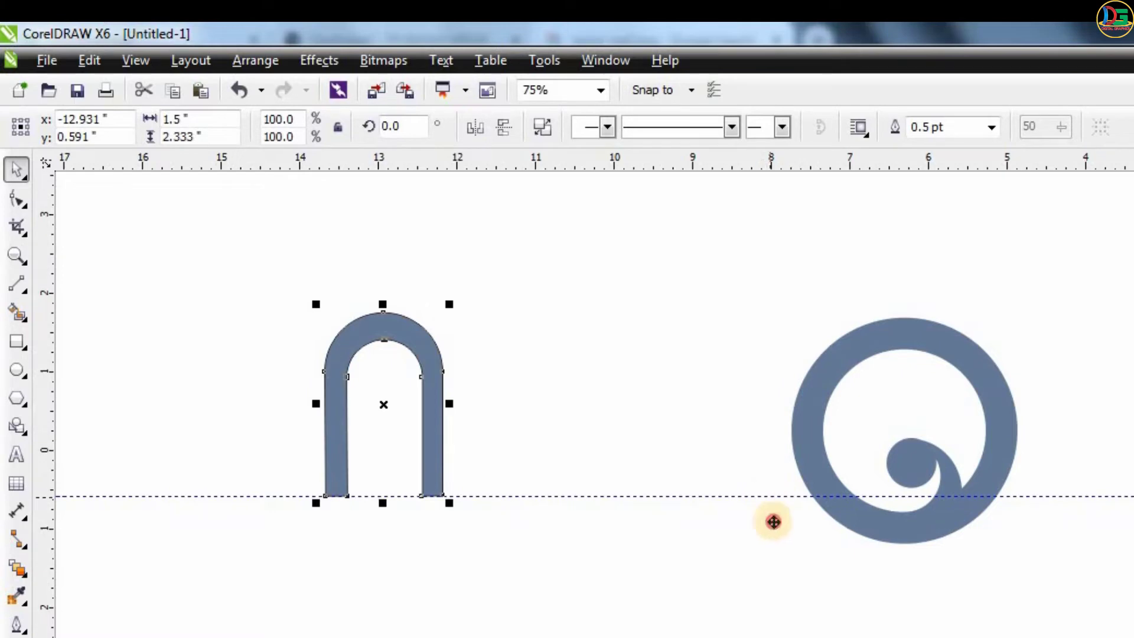
left_click_drag(774, 521, 775, 544)
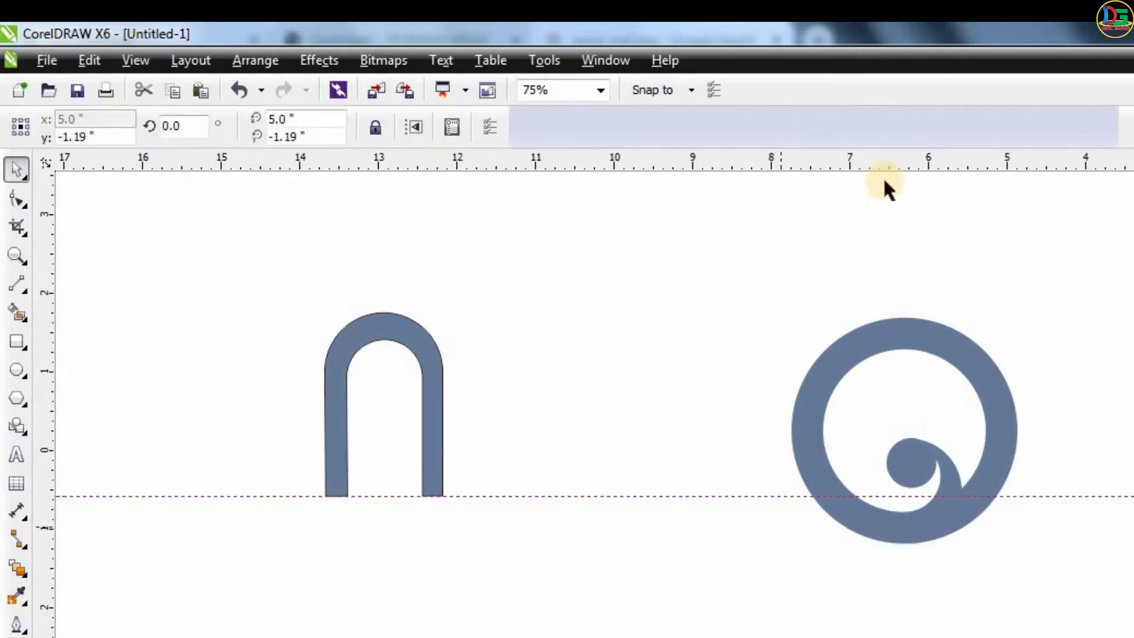
left_click_drag(887, 323, 884, 321)
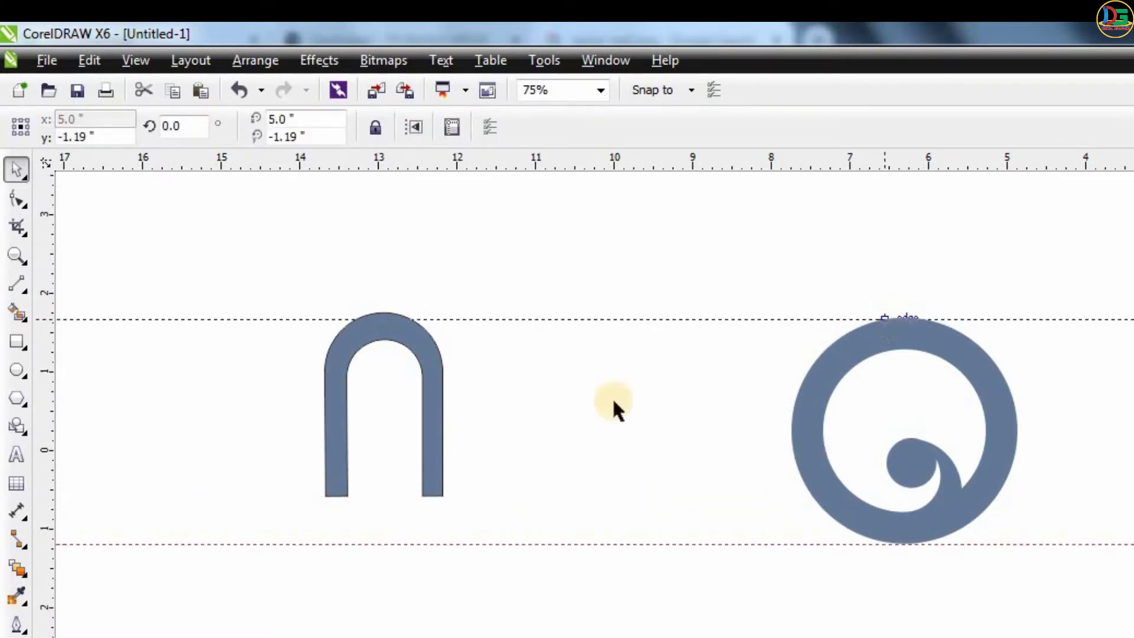
Move the arch beside the Q and scale it to span the top and bottom guidelines
mouse_move(431, 372)
left_mouse_down()
mouse_move(1024, 471)
mouse_move(1030, 455)
left_mouse_up()
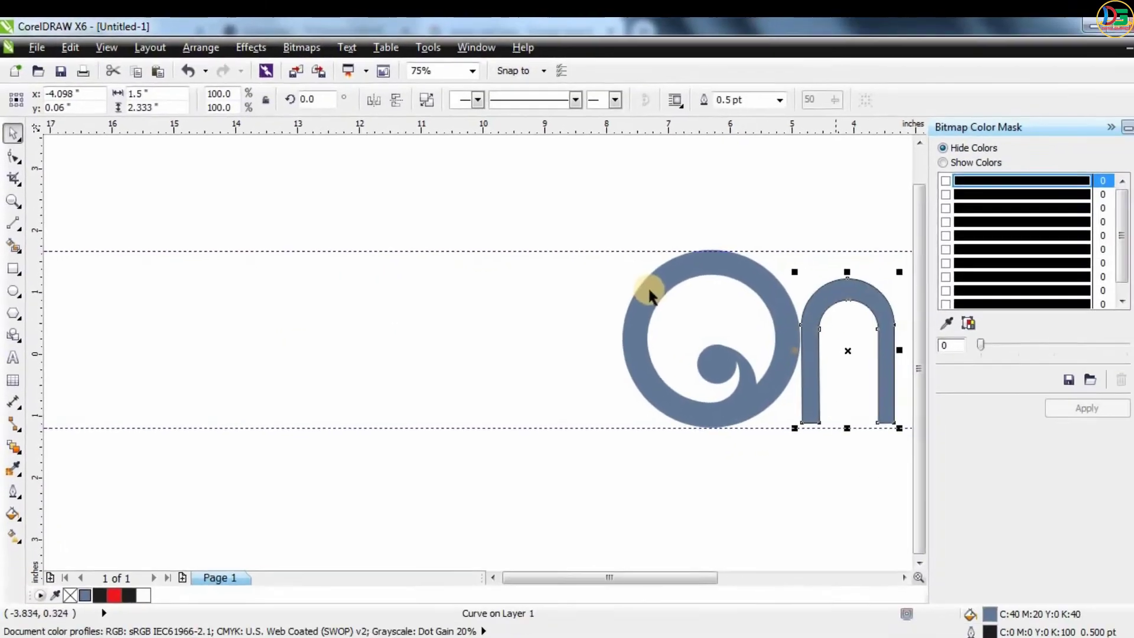
scroll(841, 335, "up", 2)
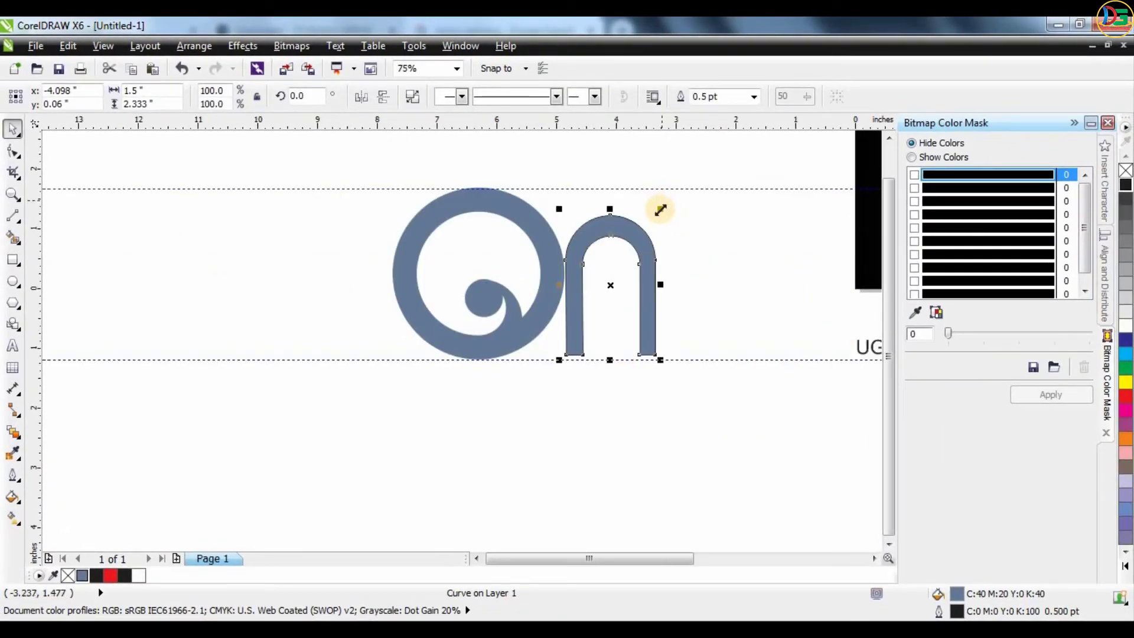
left_click_drag(664, 203, 685, 173)
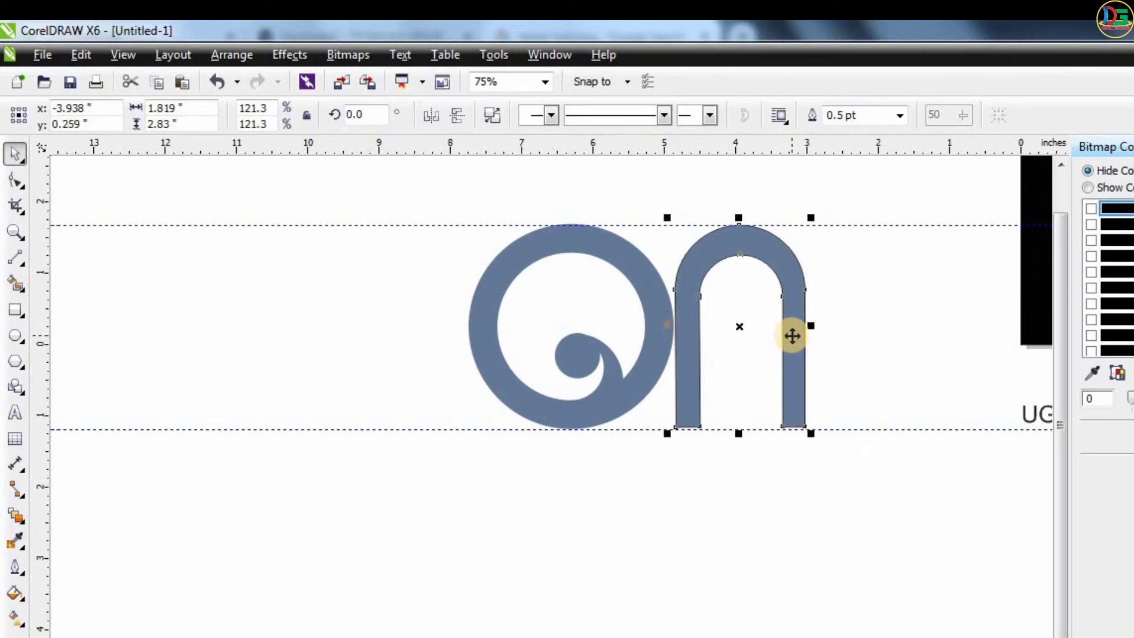
left_click_drag(792, 335, 789, 345)
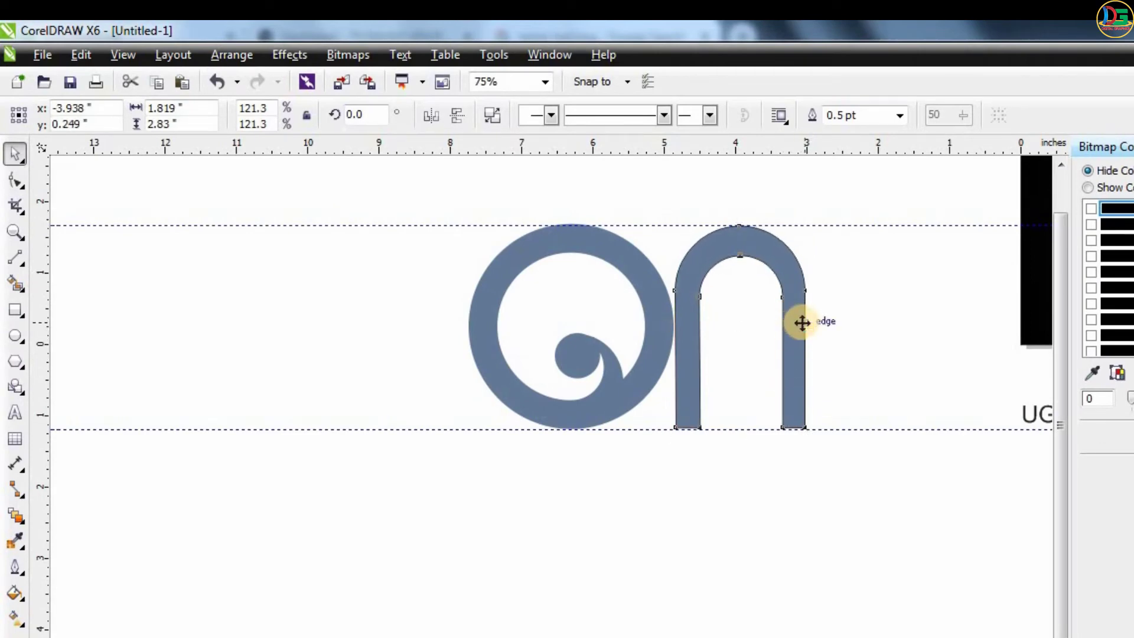
left_click_drag(801, 323, 908, 320)
Set the outline width of both arches of the m to None
left_click(744, 242, "shift")
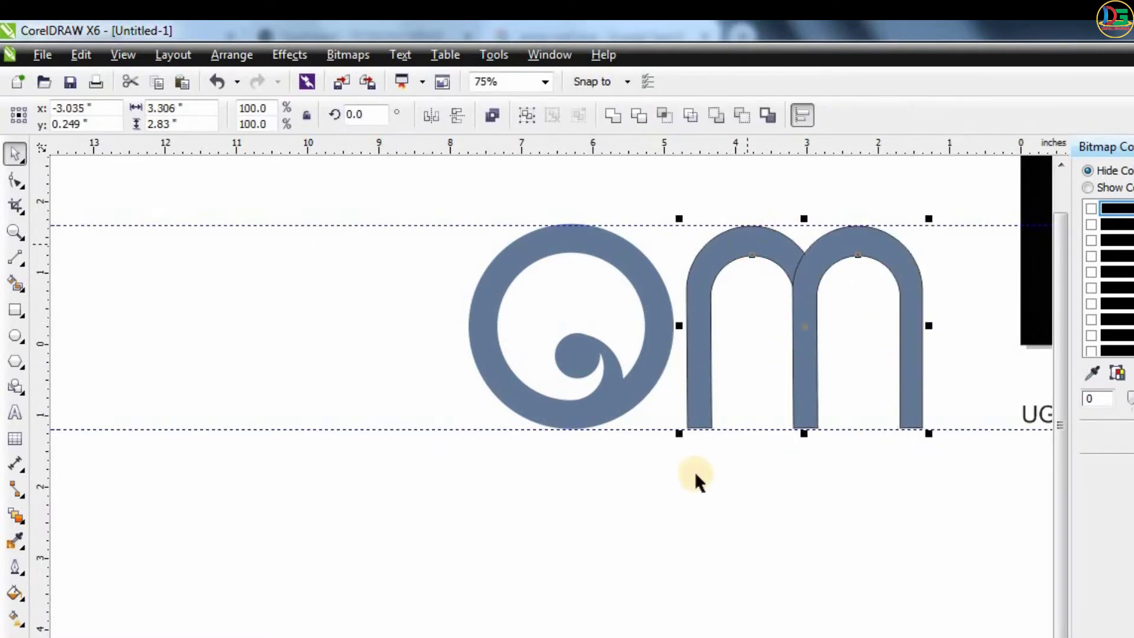
left_click(693, 470)
key("Tab")
left_click(899, 114)
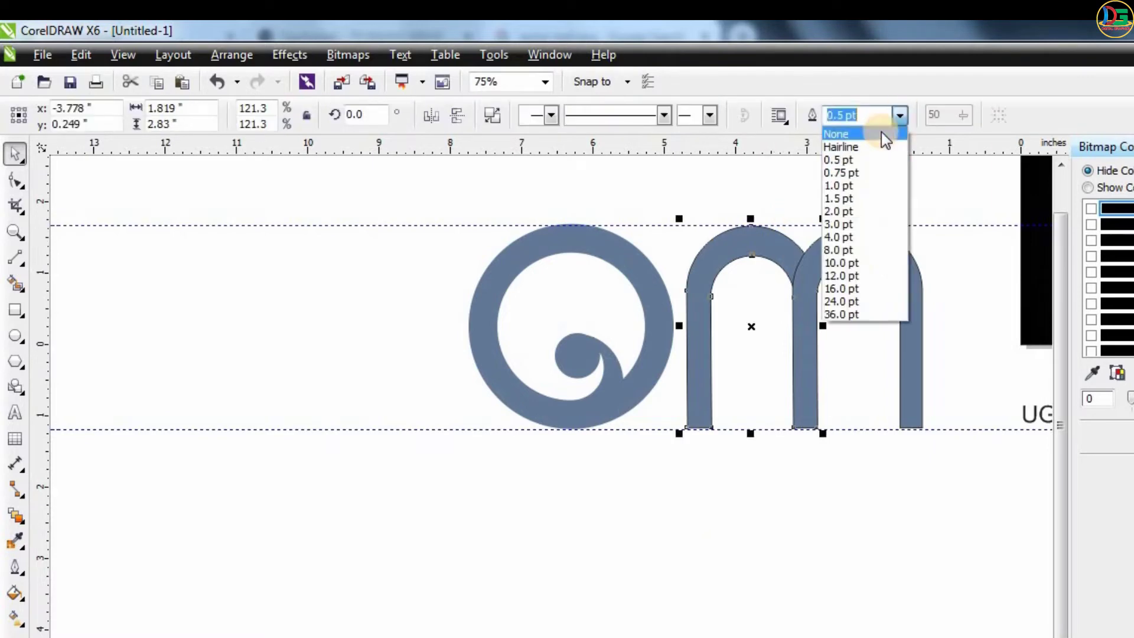
left_click(874, 129)
left_click(855, 250)
left_click(899, 115)
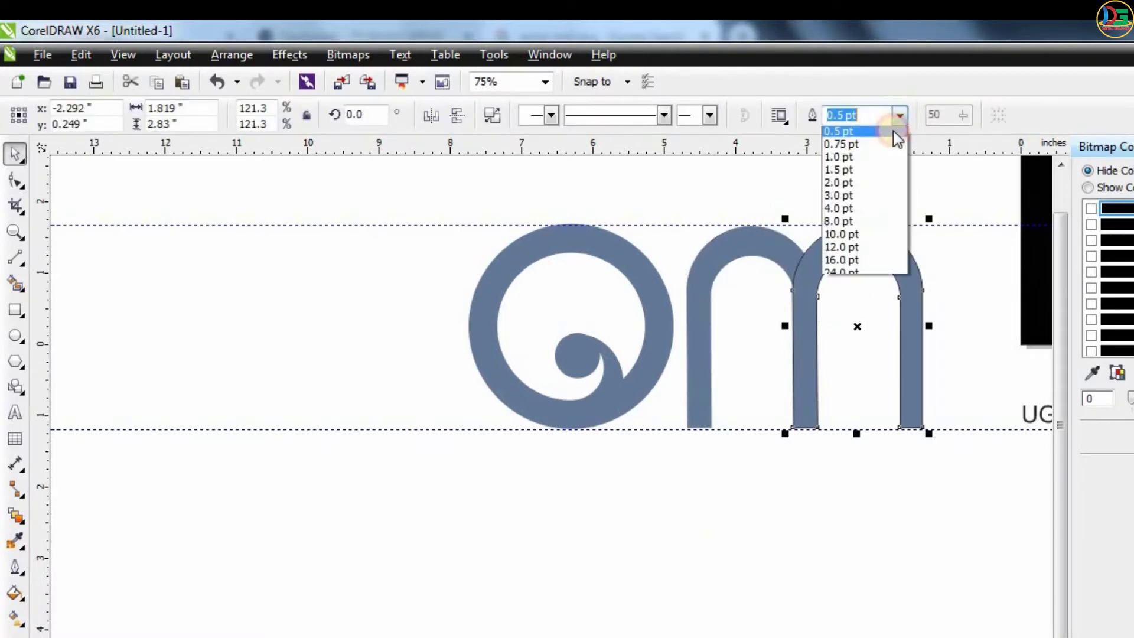
left_click(874, 129)
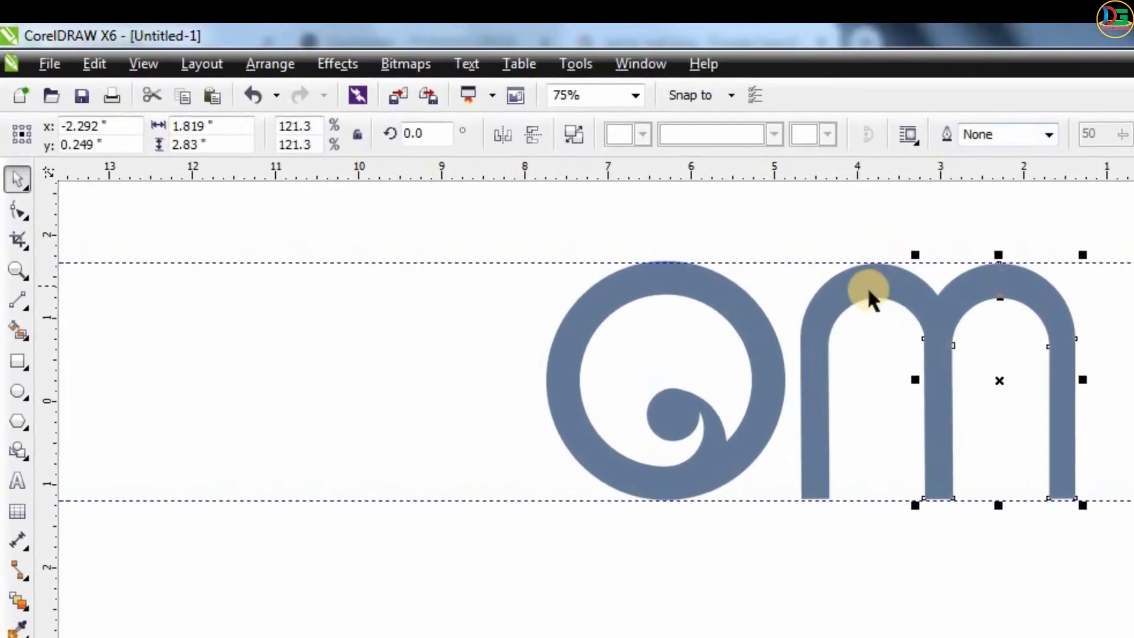
left_click(867, 286, "shift")
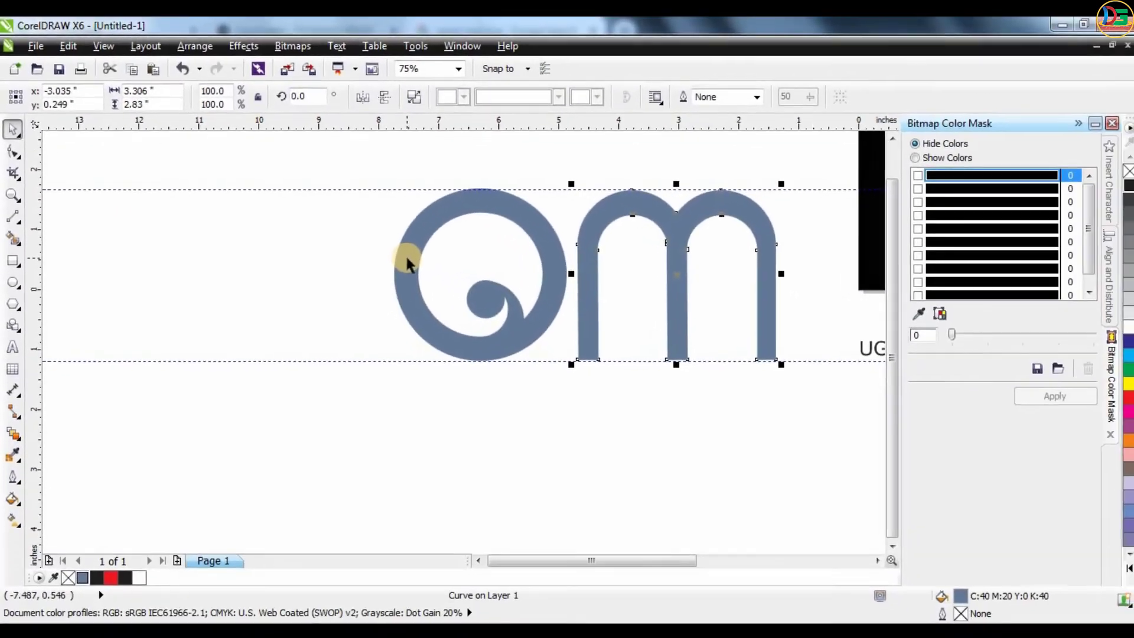
Move the Q and m onto the black banner and resize the logo to fit
scroll(405, 254, "down", 2)
left_click_drag(339, 173, 374, 197)
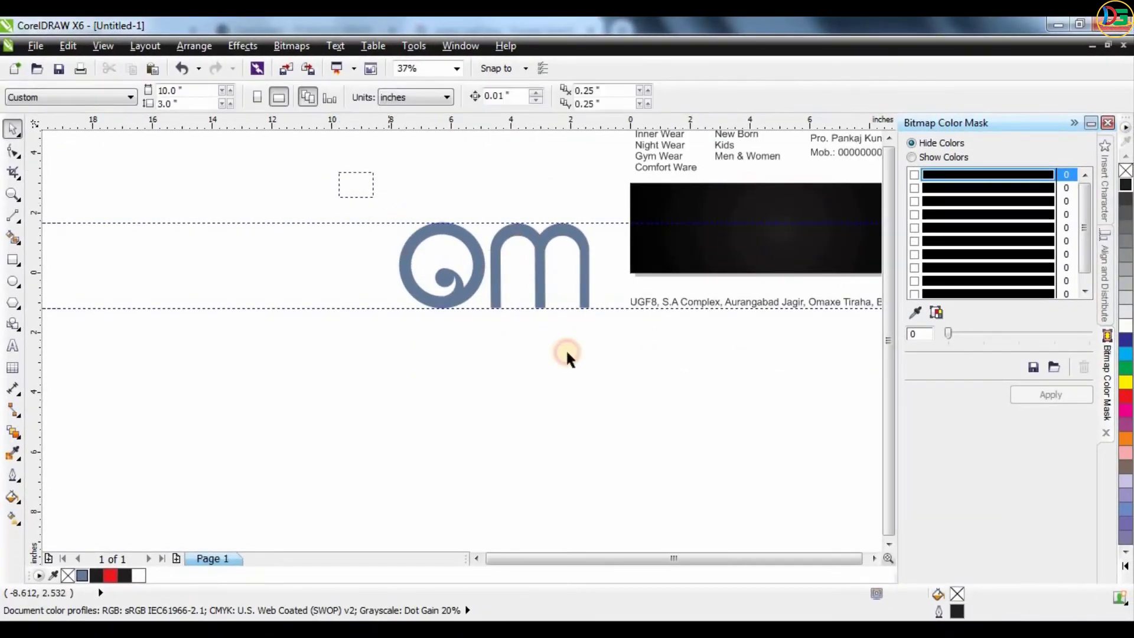
left_click_drag(567, 357, 607, 374)
scroll(298, 229, "down", 2)
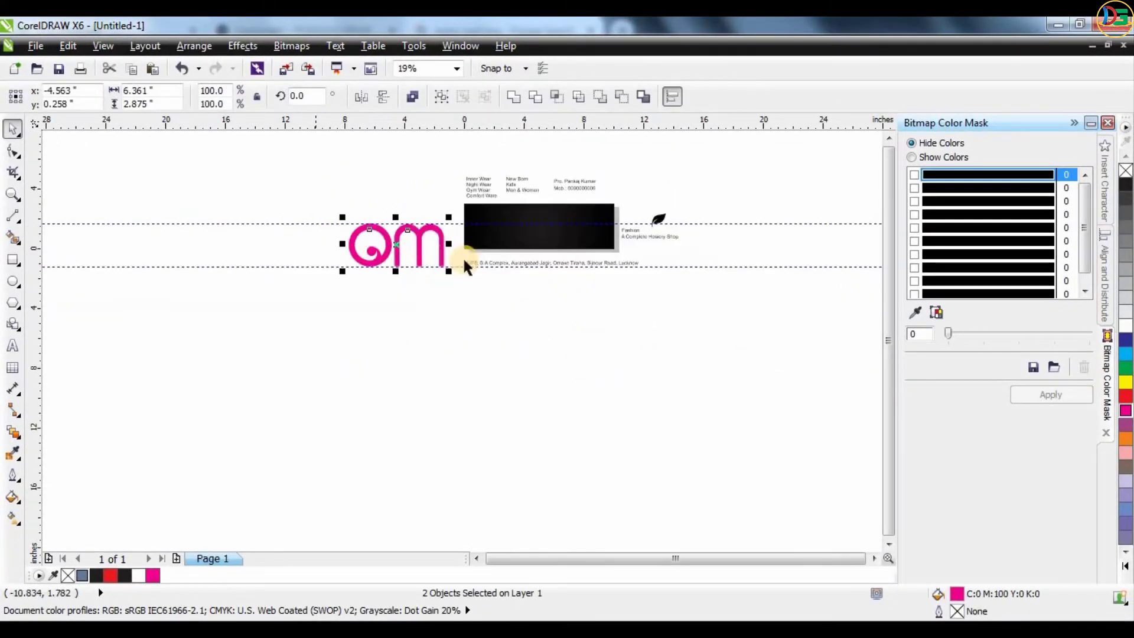
left_click_drag(418, 248, 559, 229)
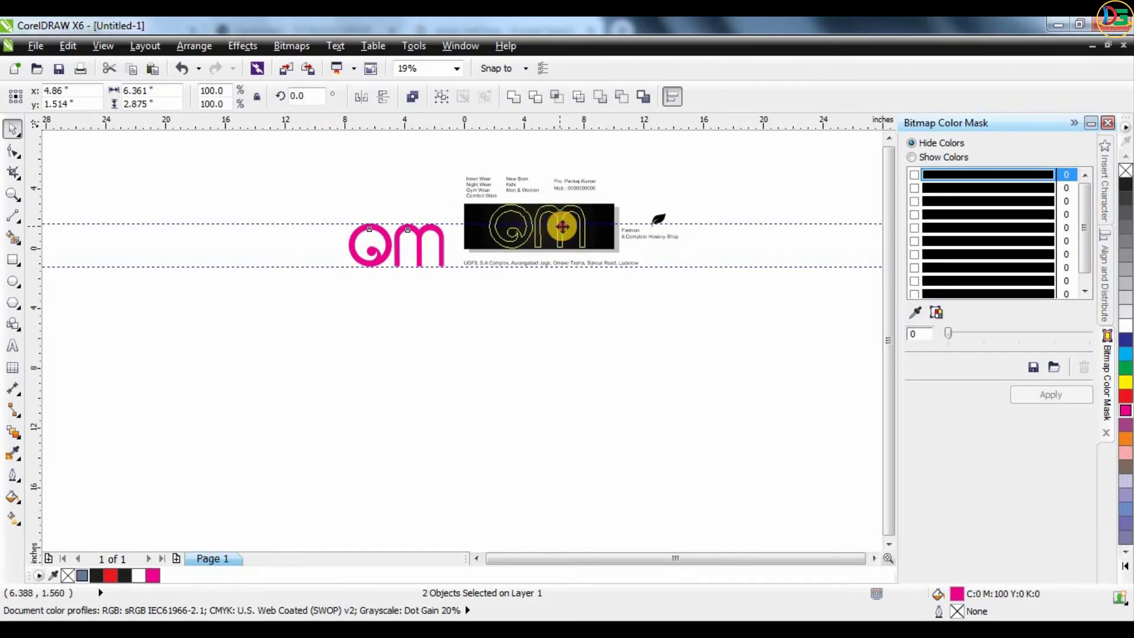
scroll(572, 202, "up", 2)
mouse_move(573, 220)
left_mouse_down()
mouse_move(464, 280)
mouse_move(476, 248)
left_mouse_up()
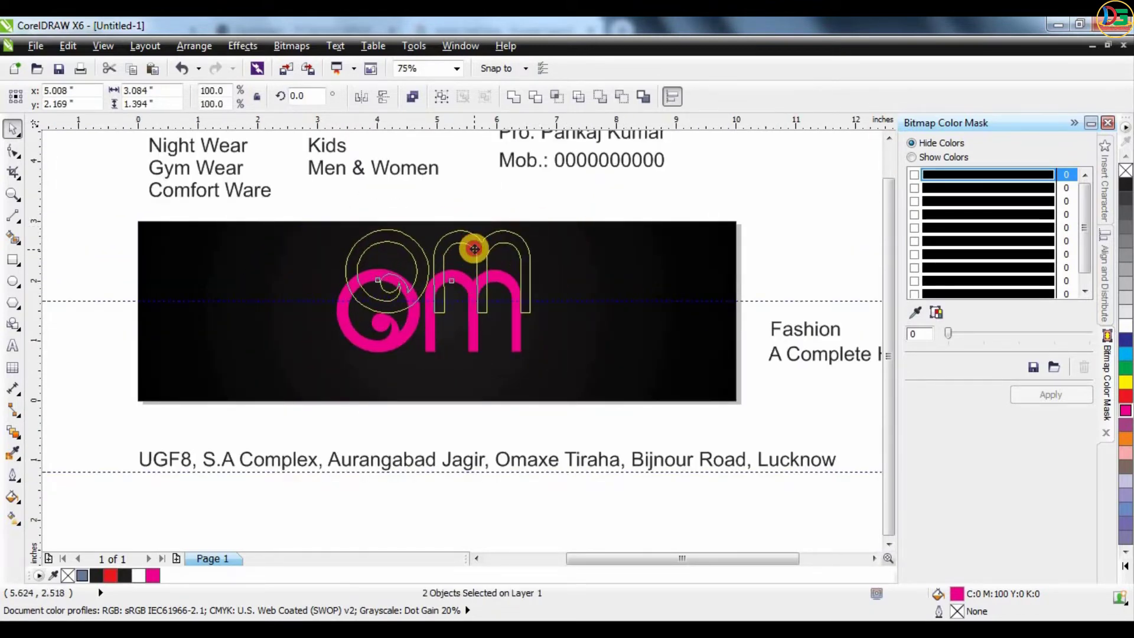
left_click_drag(534, 316, 542, 321)
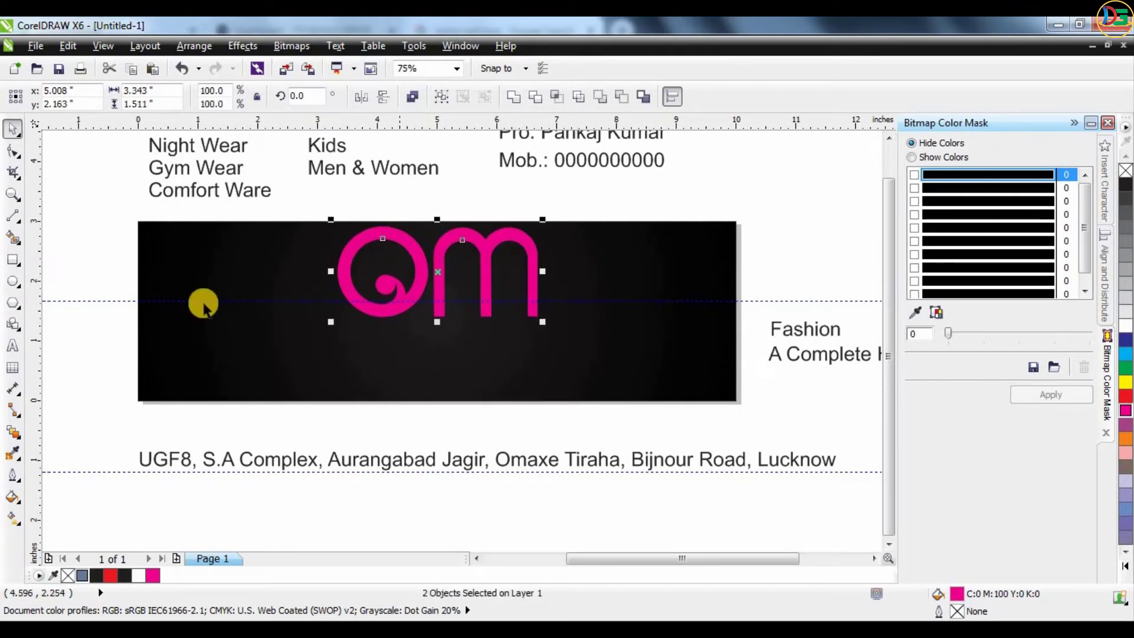
Add guidelines at the banner's four edges and combine the Q and m with Ctrl+L
left_click_drag(126, 301, 133, 230)
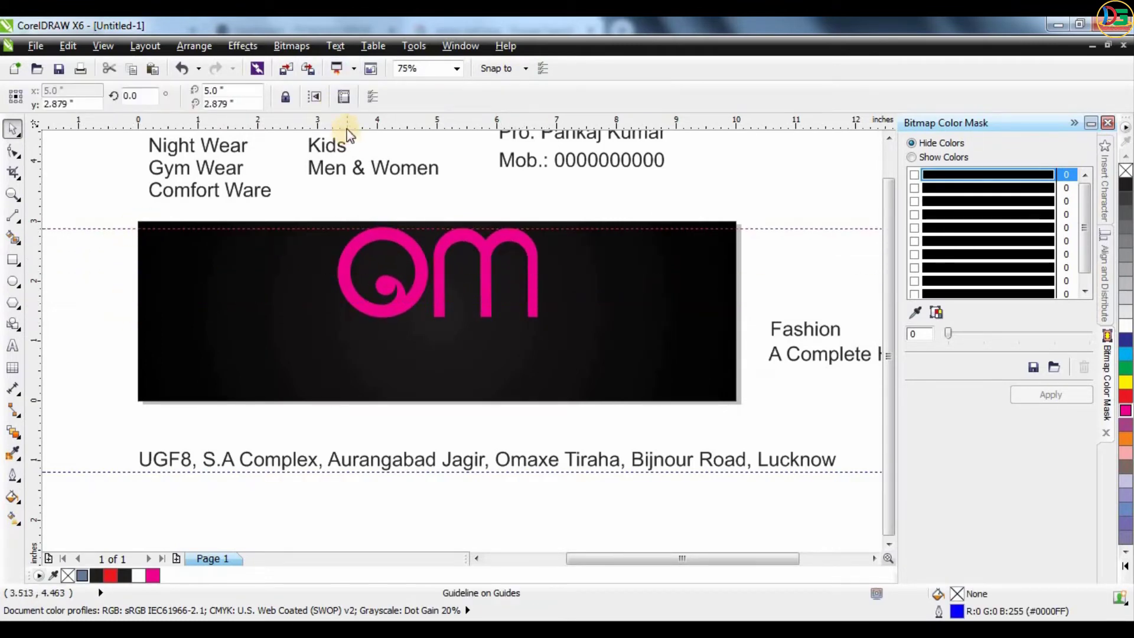
left_click_drag(336, 121, 311, 393)
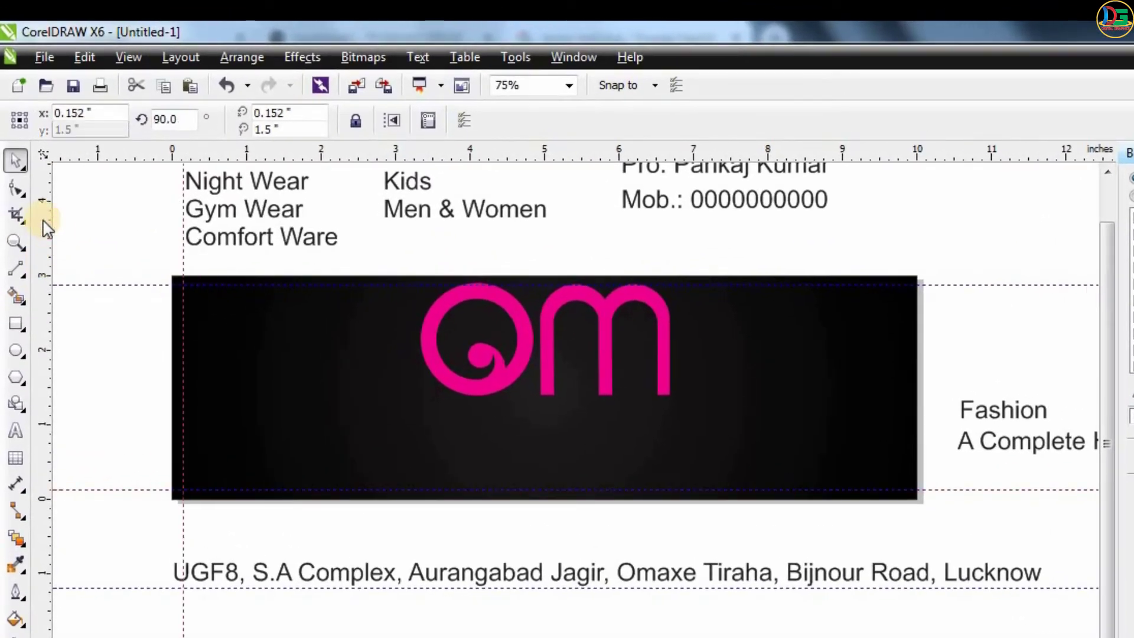
left_click_drag(43, 220, 748, 307)
left_click_drag(906, 317, 906, 318)
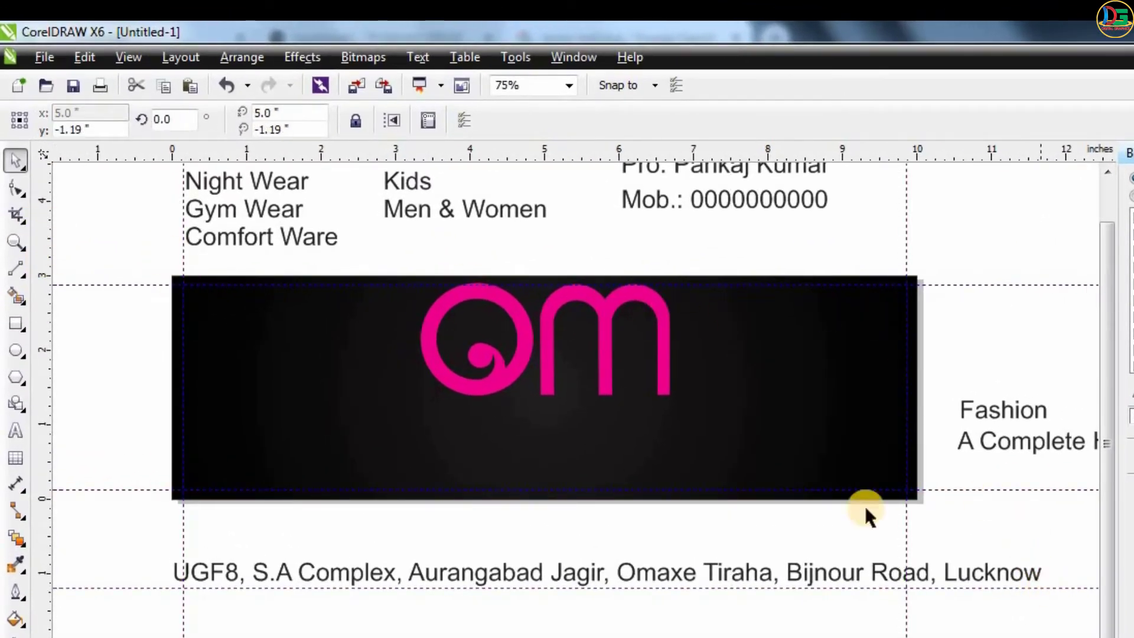
left_click(511, 306)
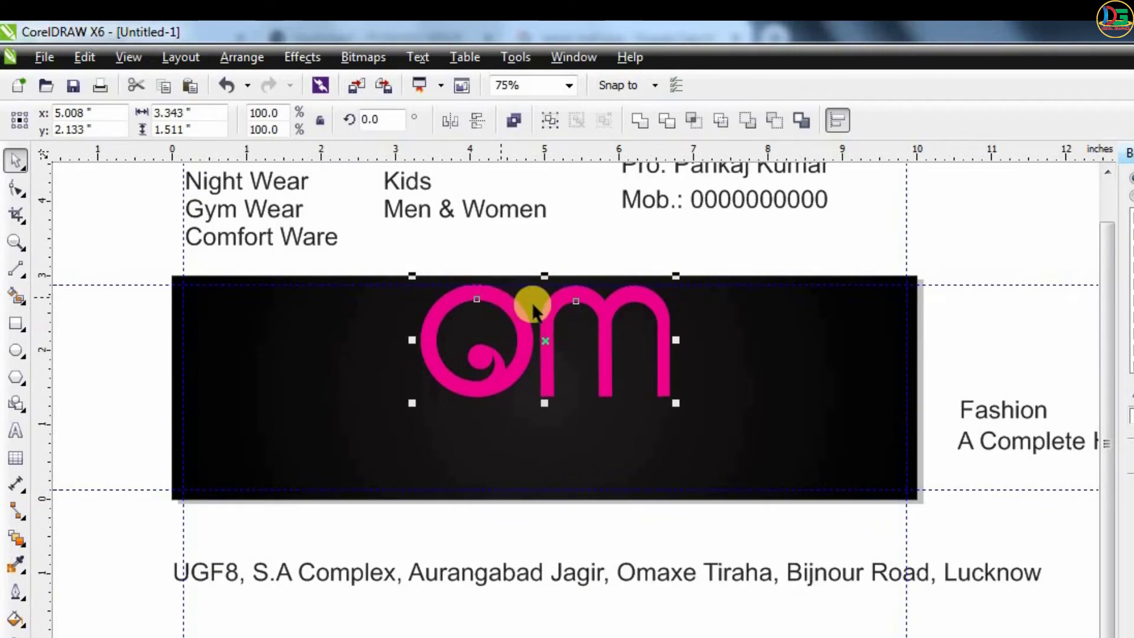
scroll(535, 303, "up", 2)
key("ctrl+l")
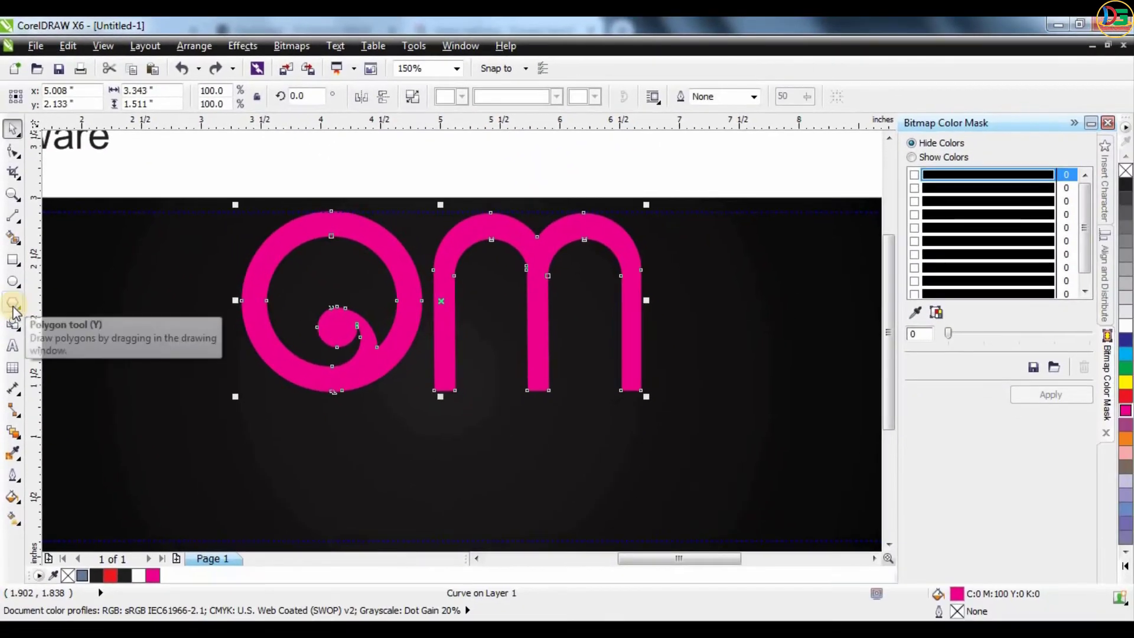
Give the logo a black drop shadow with feather 11
left_click(13, 432)
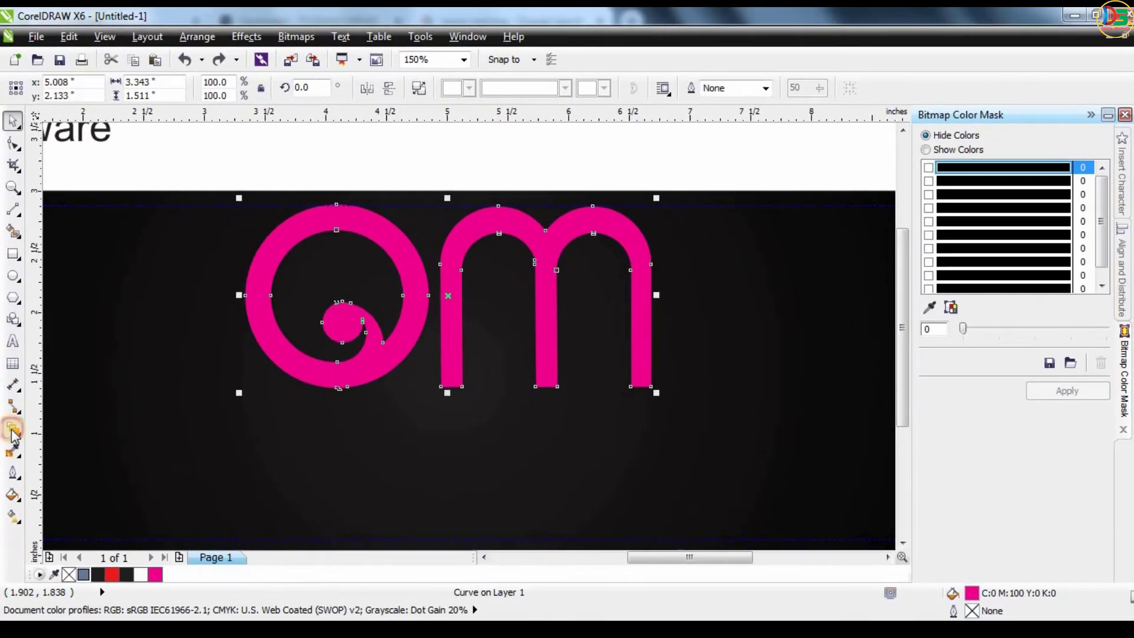
left_click(65, 483)
left_click_drag(402, 311, 489, 425)
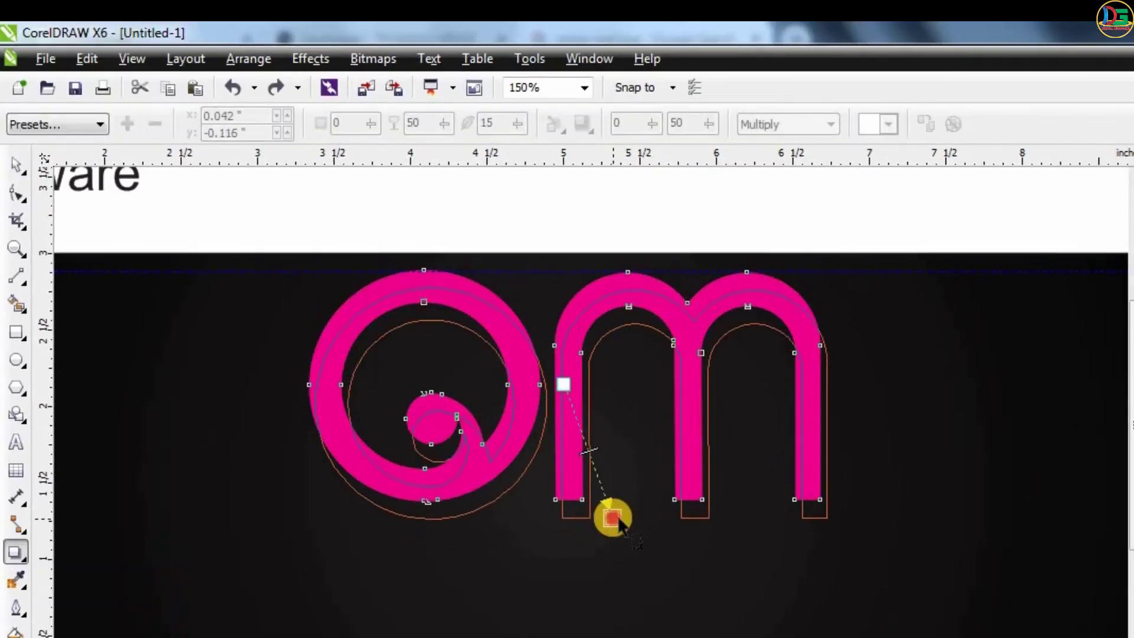
left_click_drag(619, 541, 607, 516)
left_click(505, 125)
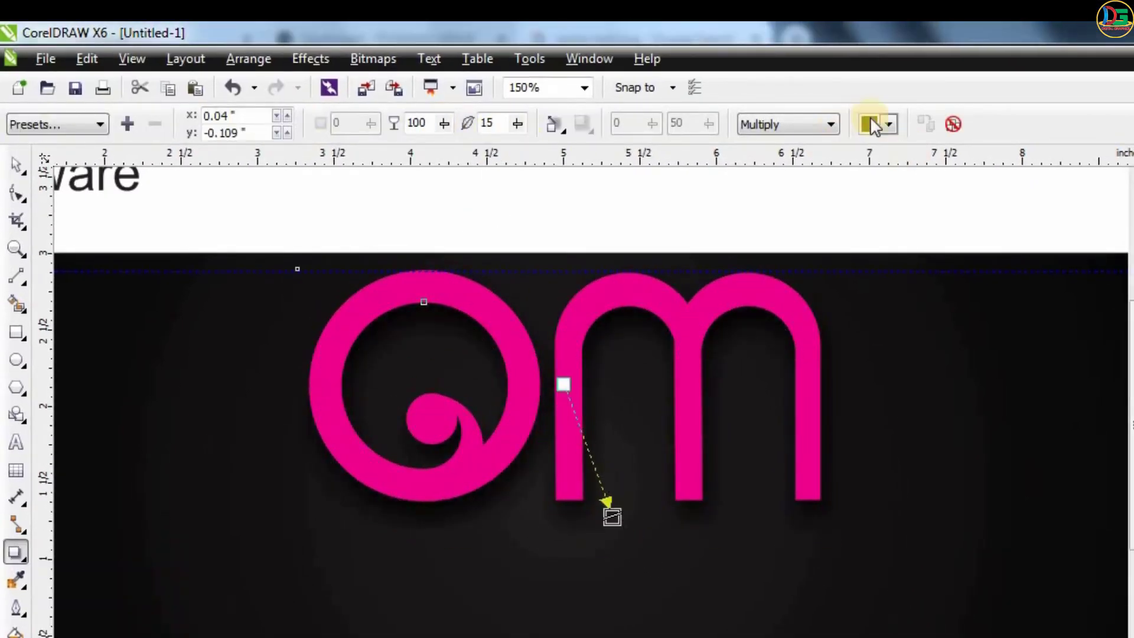
left_click(888, 124)
left_click(909, 284)
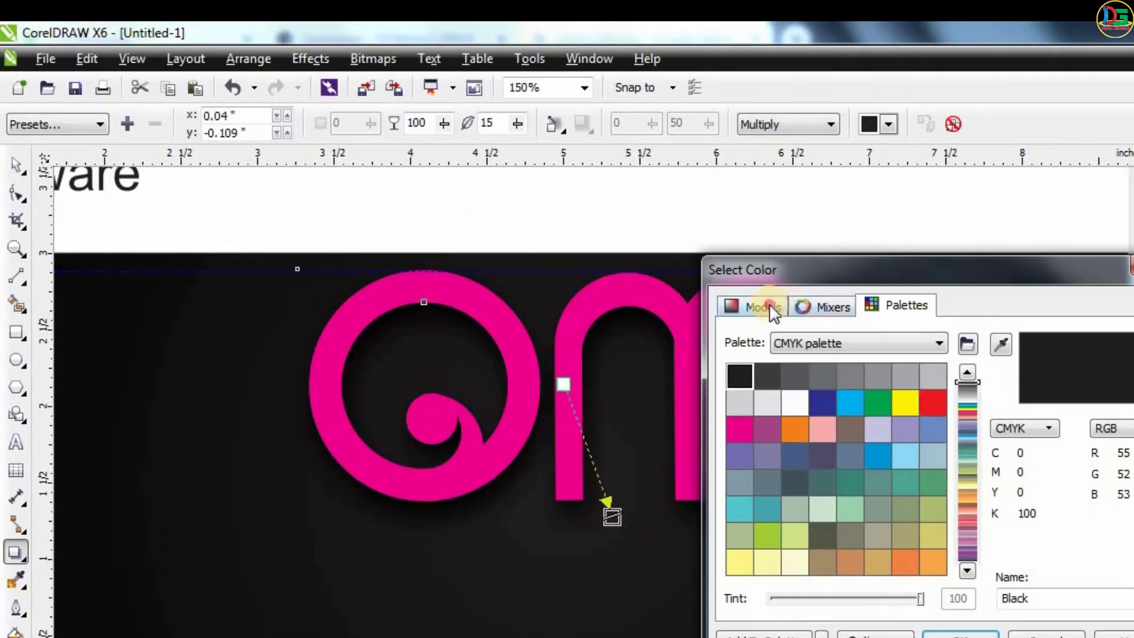
left_click(762, 307)
left_click(959, 635)
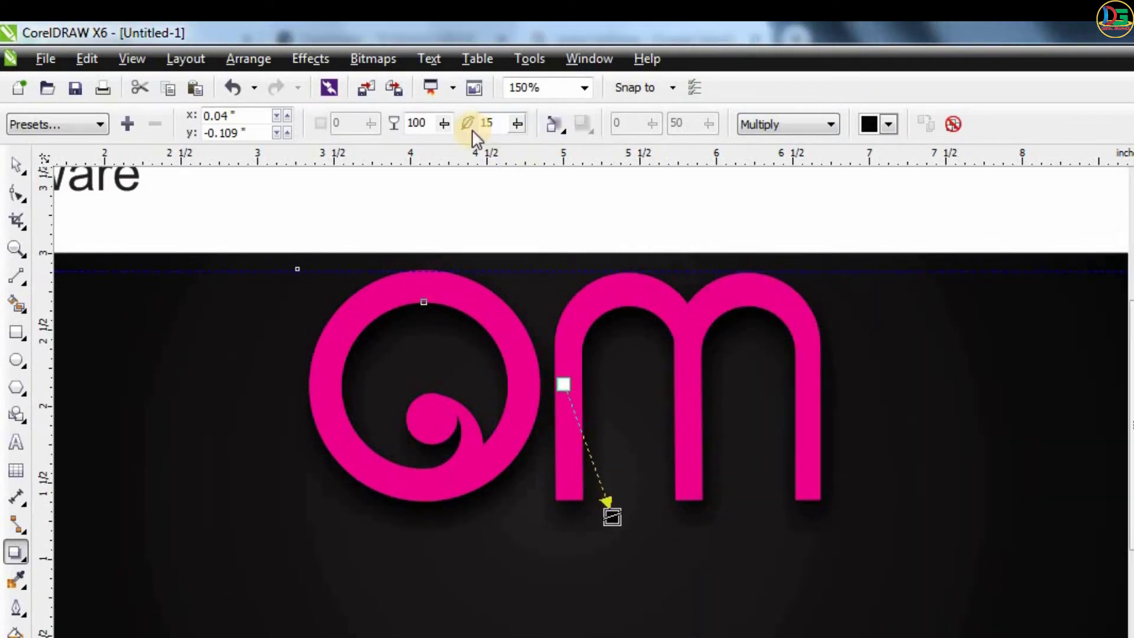
left_click_drag(517, 123, 508, 145)
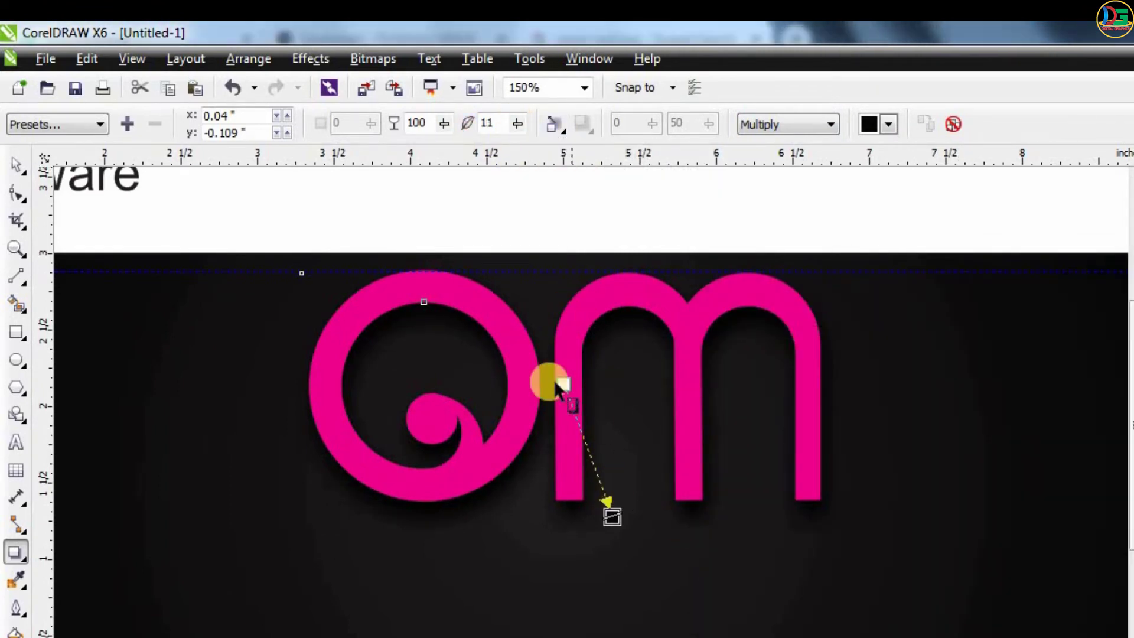
Place the Fashion text on the banner in white Banana Yeti font
key("F3")
key("space")
left_click(1039, 438)
mouse_move(1039, 438)
left_mouse_down()
mouse_move(546, 474)
mouse_move(652, 519)
mouse_move(734, 587)
left_mouse_up()
left_click(490, 124)
left_click(611, 375)
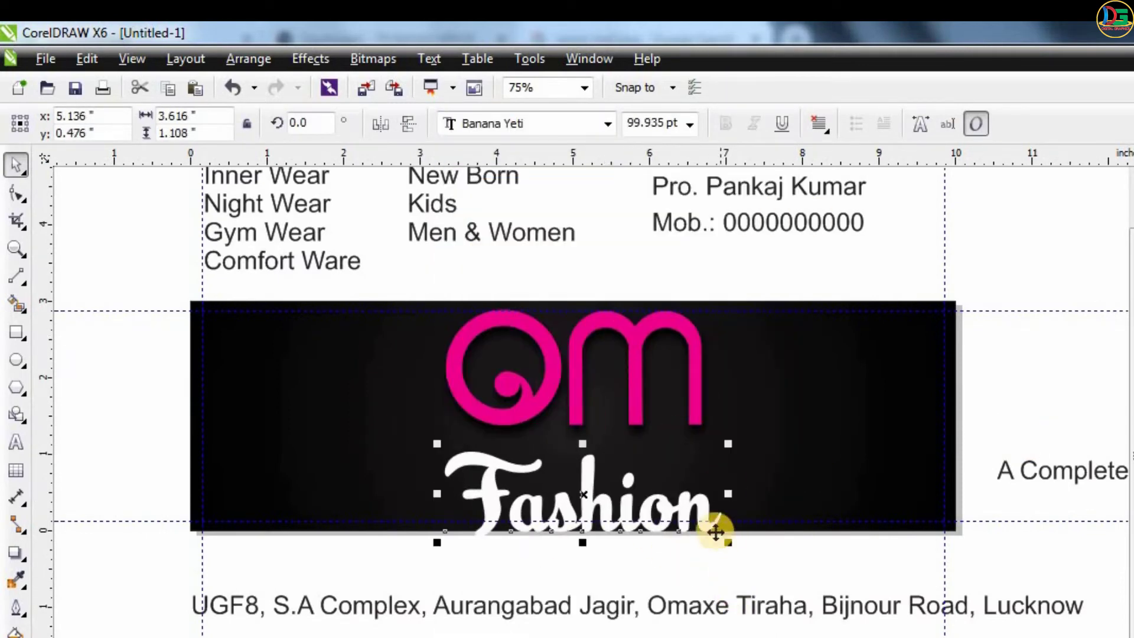
Move the Fashion text up under the logo, shrink it slightly, and add a drop shadow
left_click(685, 330)
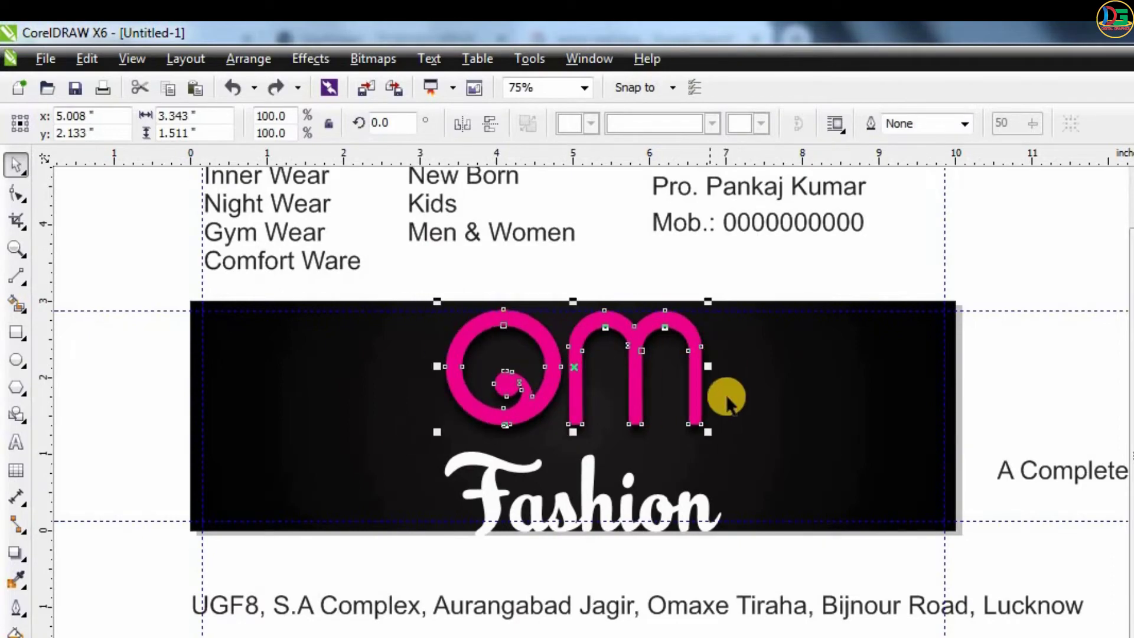
left_click(622, 420)
left_click(597, 455)
mouse_move(729, 473)
left_mouse_down()
mouse_move(718, 467)
mouse_move(718, 501)
left_mouse_up()
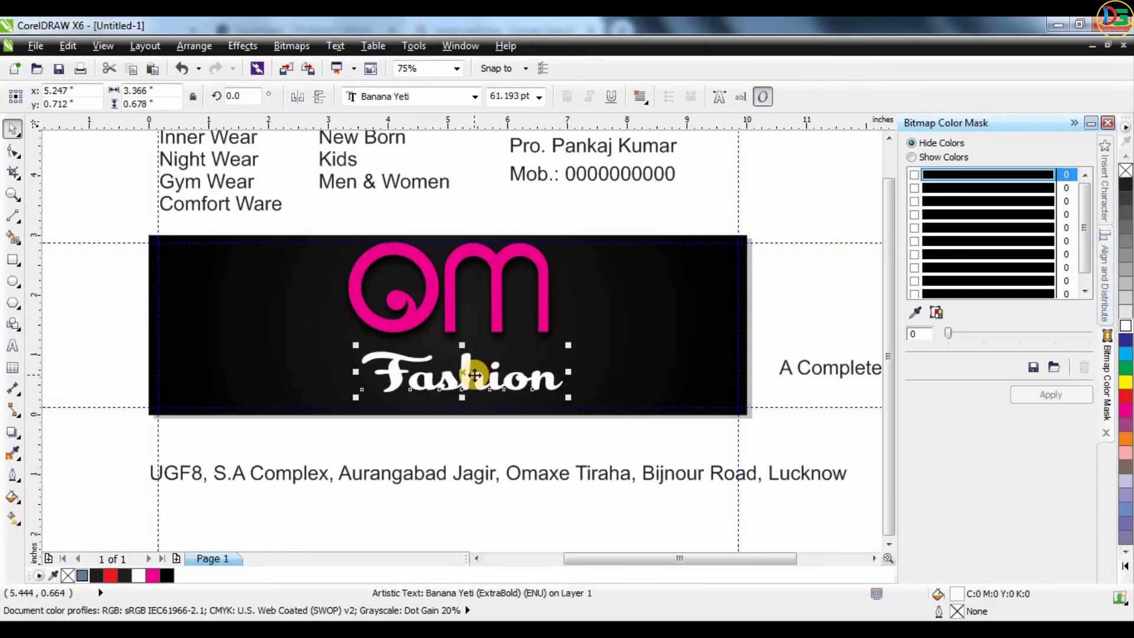
scroll(475, 374, "up", 2)
left_click_drag(443, 362, 441, 334)
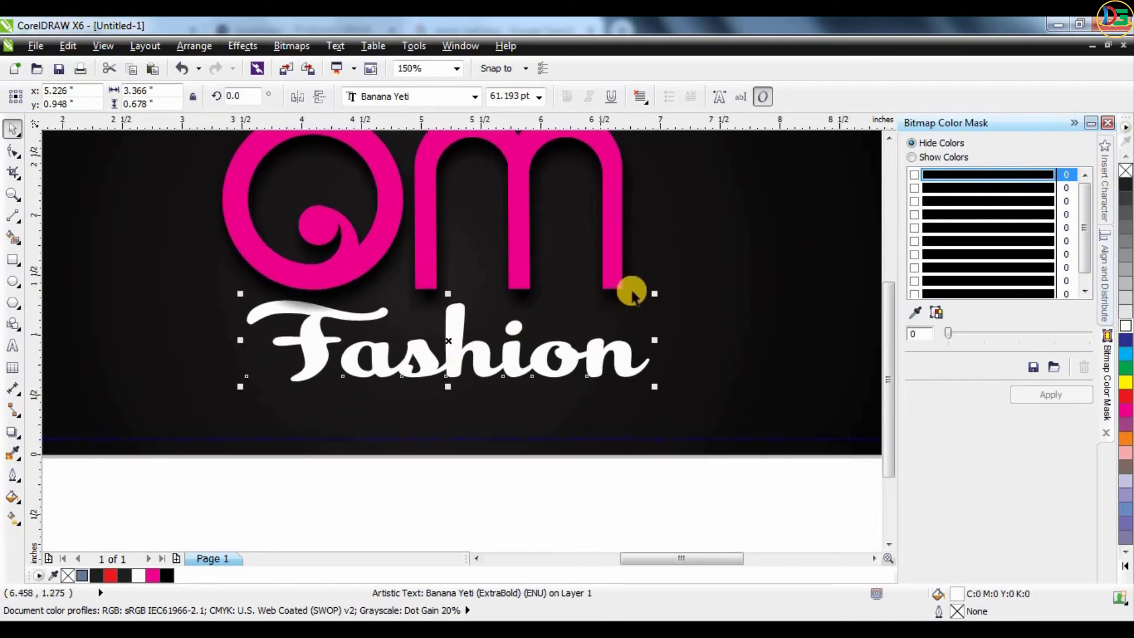
left_click_drag(654, 293, 632, 306)
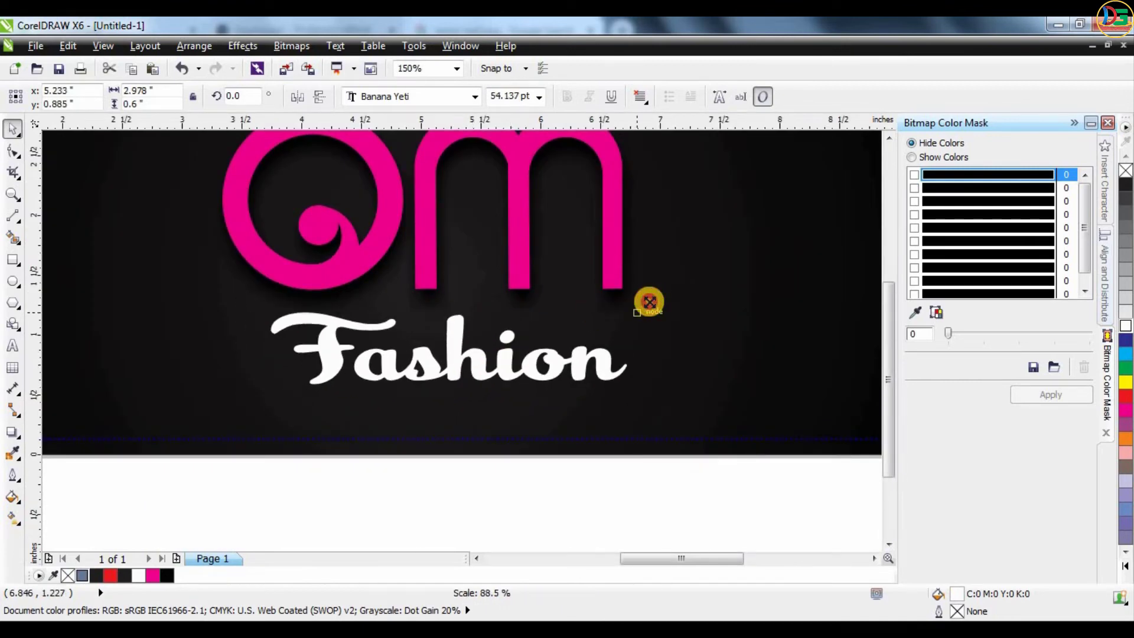
left_click(11, 429)
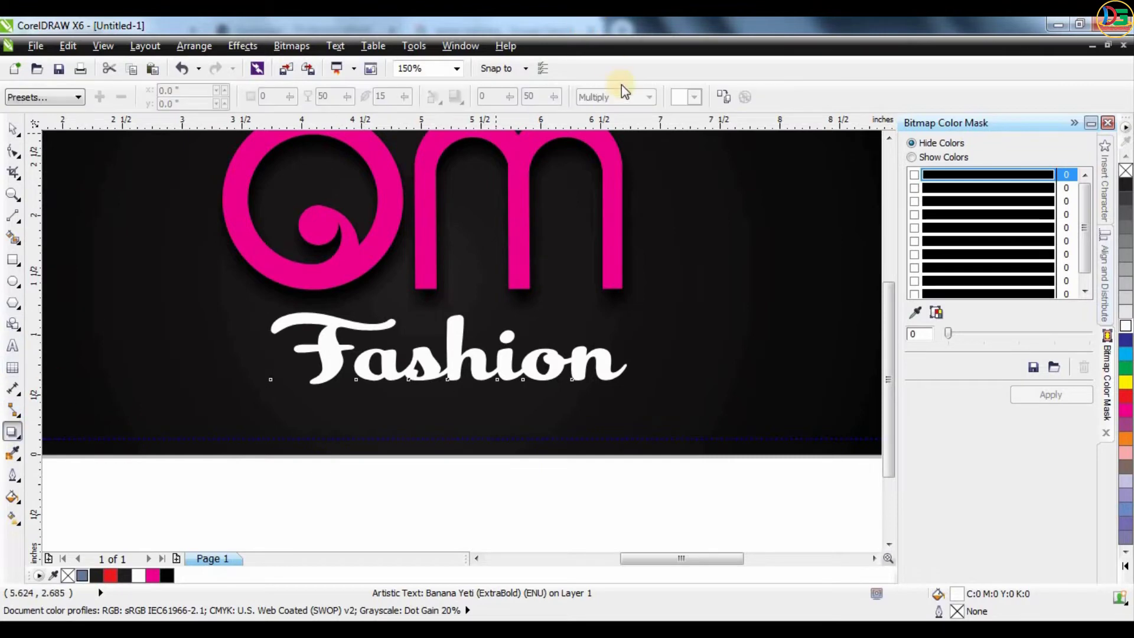
left_click_drag(448, 351, 472, 366)
scroll(437, 354, "down", 2)
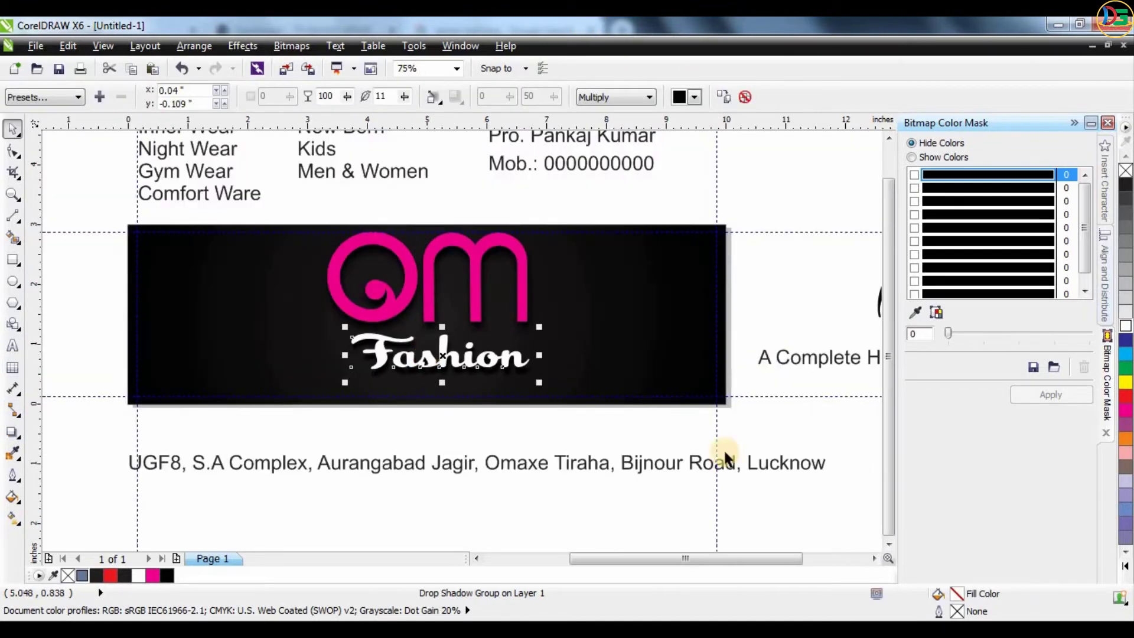
Colour the 'A Complete Hosiery Shop' tagline white
left_click(347, 382)
key("space")
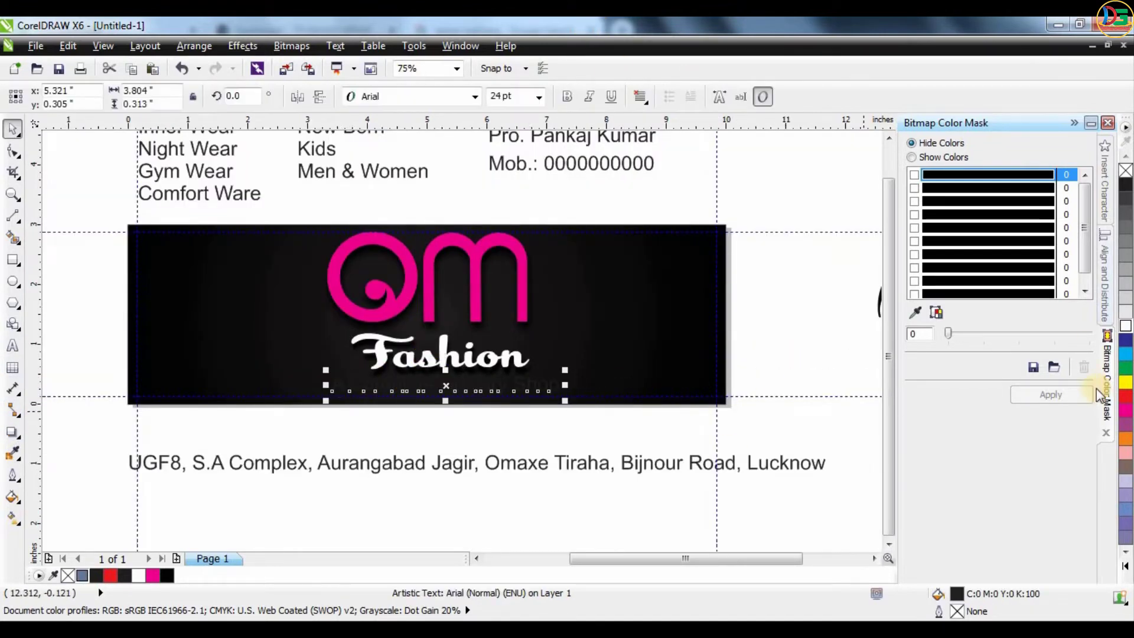
left_click(1124, 325)
scroll(581, 366, "up", 2)
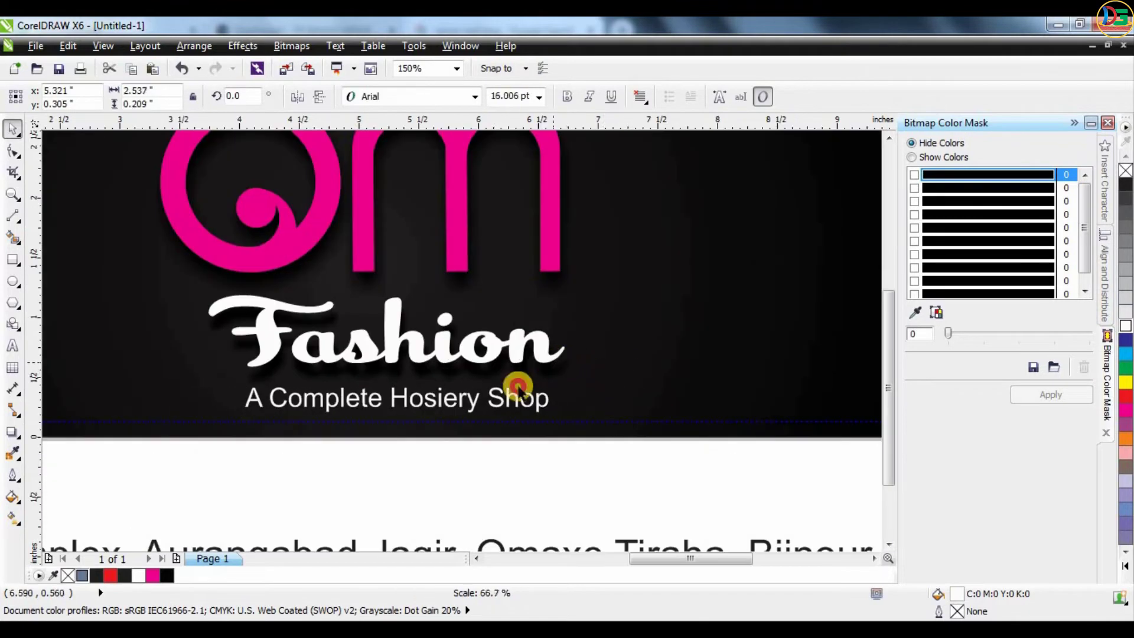
left_click(496, 397)
left_click(473, 442)
scroll(473, 443, "down", 2)
left_click(507, 287)
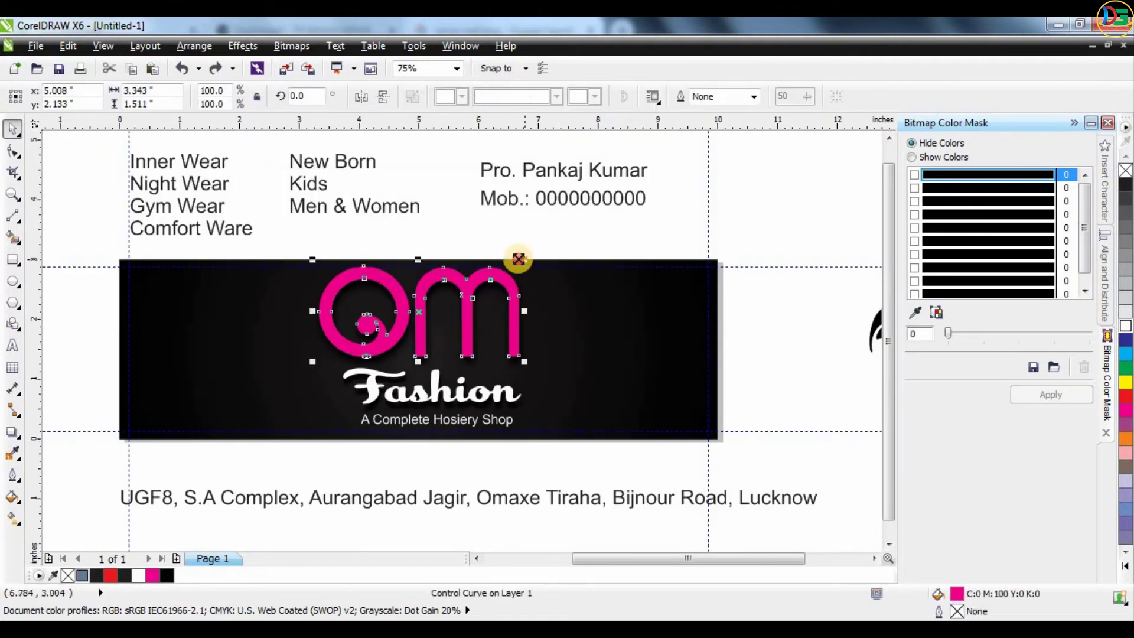
Move the leaf beside Fashion and fill it with a black-to-magenta linear gradient
left_click(550, 375)
mouse_move(550, 375)
left_mouse_down()
mouse_move(530, 386)
mouse_move(618, 320)
left_mouse_up()
scroll(530, 387, "up", 2)
key("g")
left_click_drag(1124, 406, 618, 319)
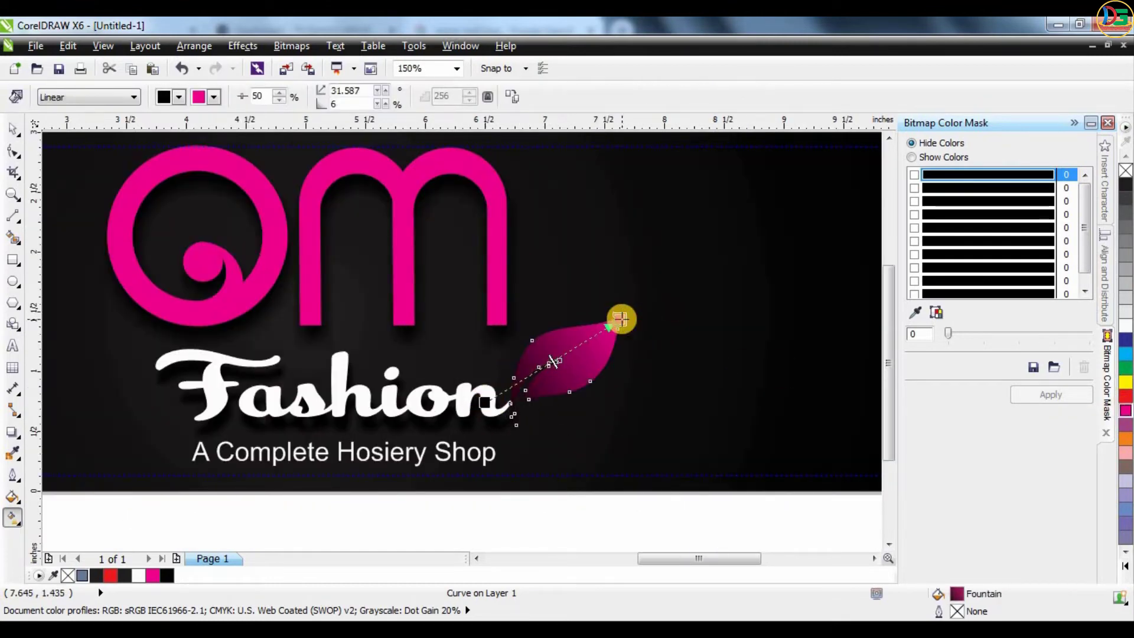
key("space")
scroll(519, 319, "down", 2)
Mirror the second leaf and position it to the left of Fashion
left_click(354, 353)
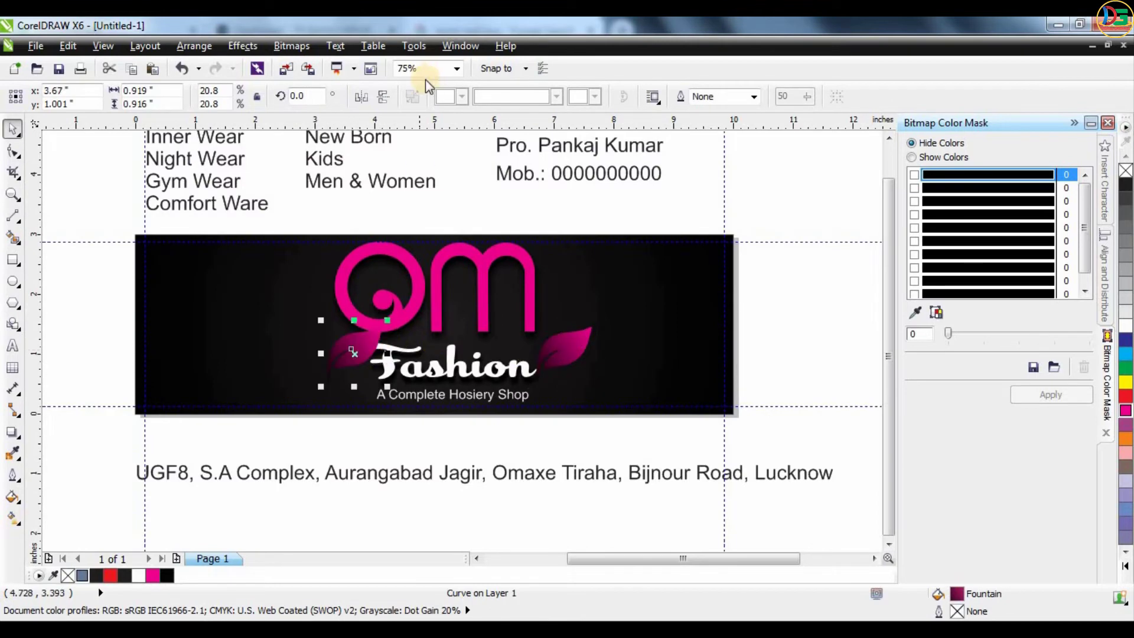
left_click(361, 96)
scroll(384, 378, "up", 2)
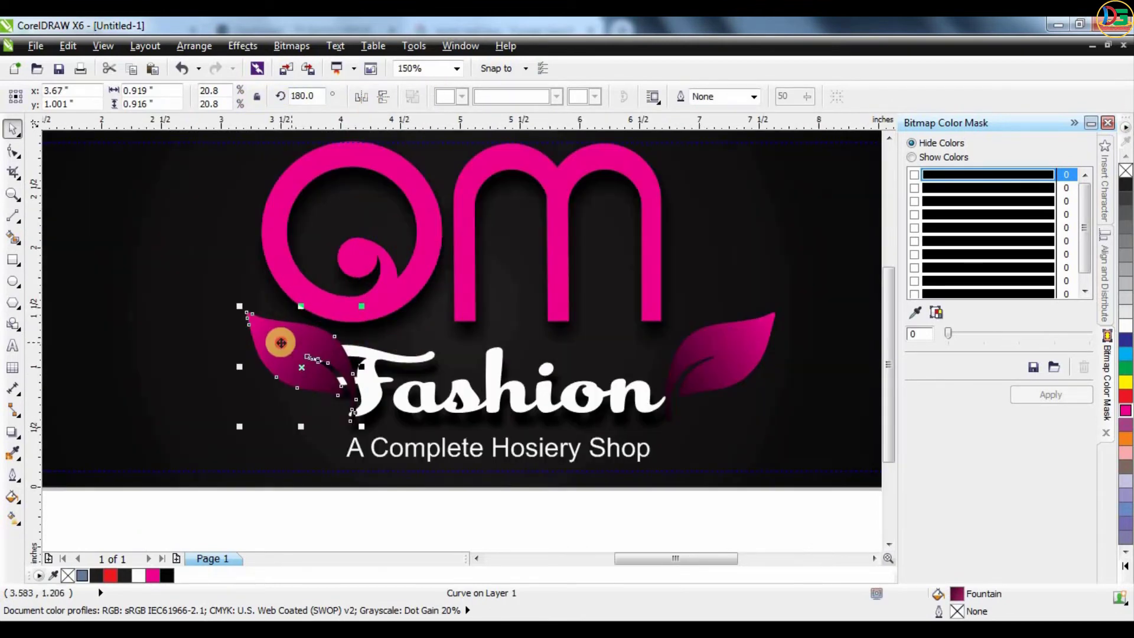
mouse_move(280, 342)
left_mouse_down()
mouse_move(277, 353)
mouse_move(292, 354)
left_mouse_up()
left_click(367, 360)
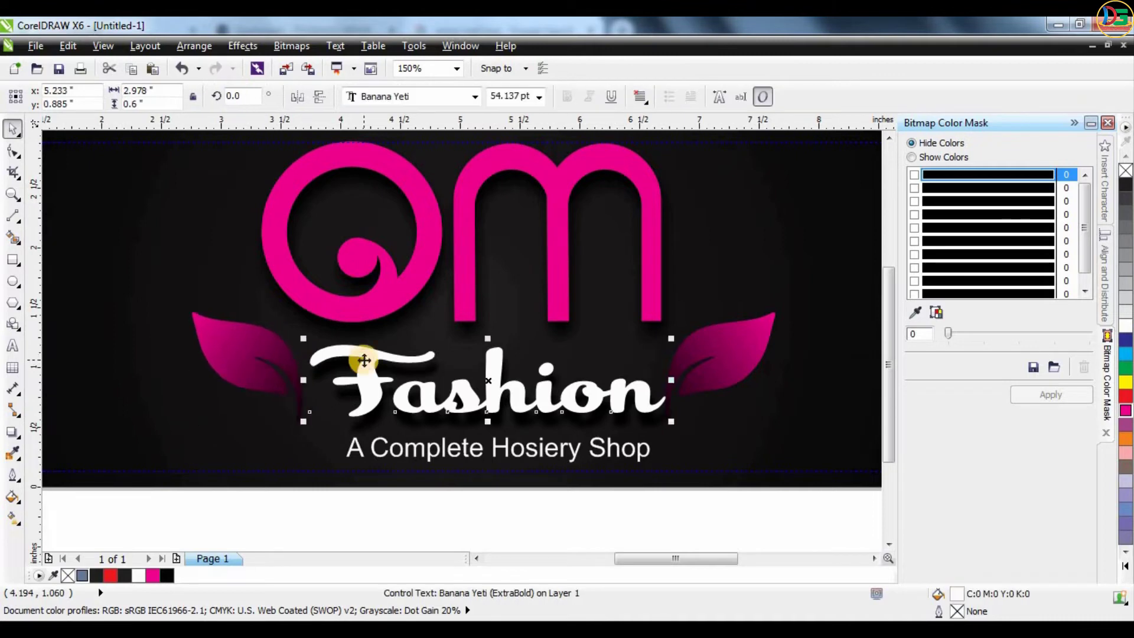
left_click(481, 539)
scroll(466, 408, "down", 2)
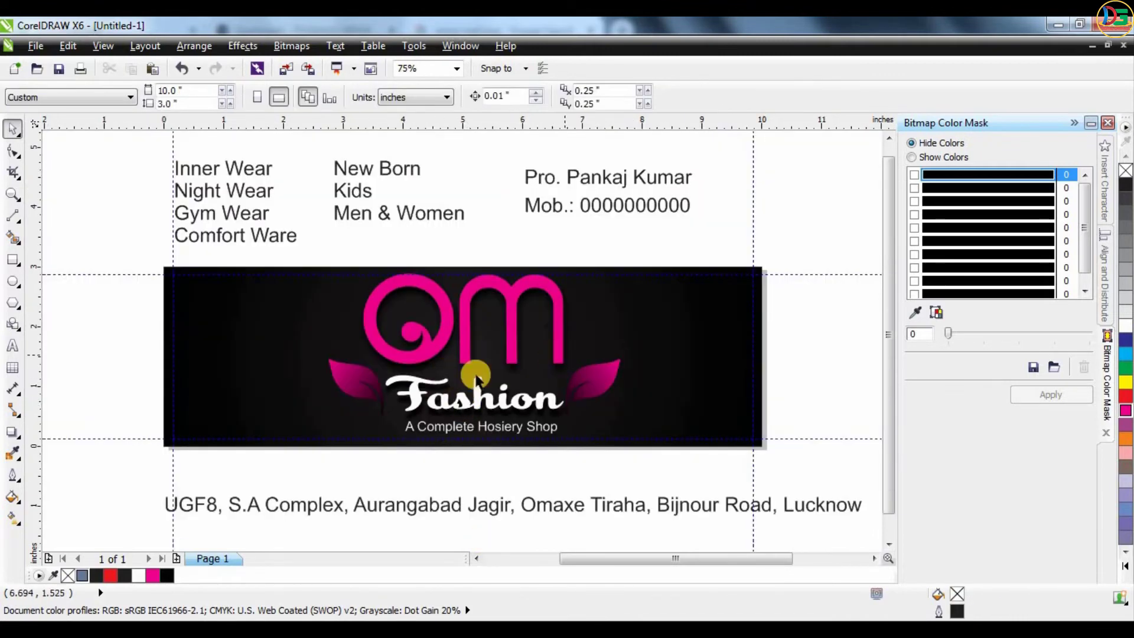
Shrink the whole logo group proportionally, then stretch it wider
left_click_drag(303, 257, 645, 312)
left_click_drag(617, 269, 609, 275)
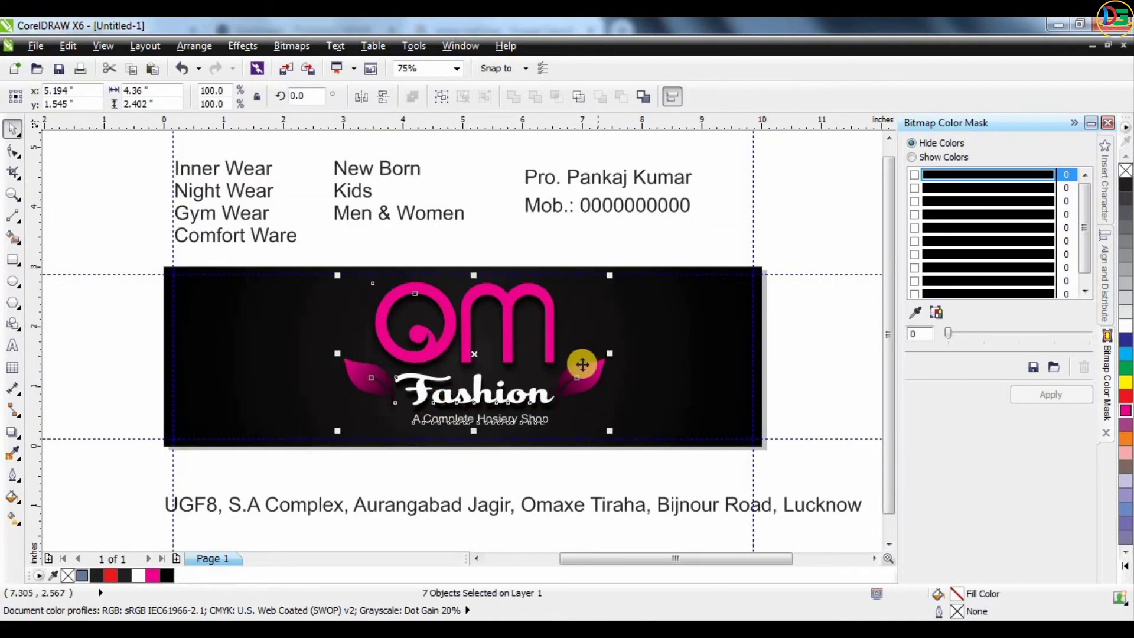
left_click_drag(609, 353, 632, 353)
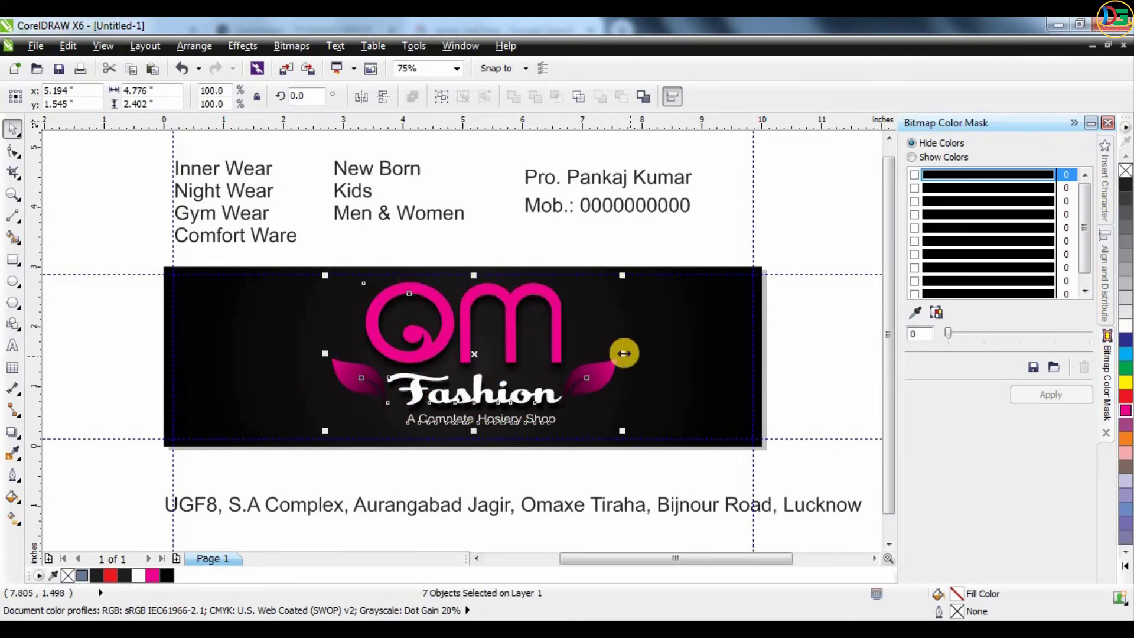
left_click(524, 472)
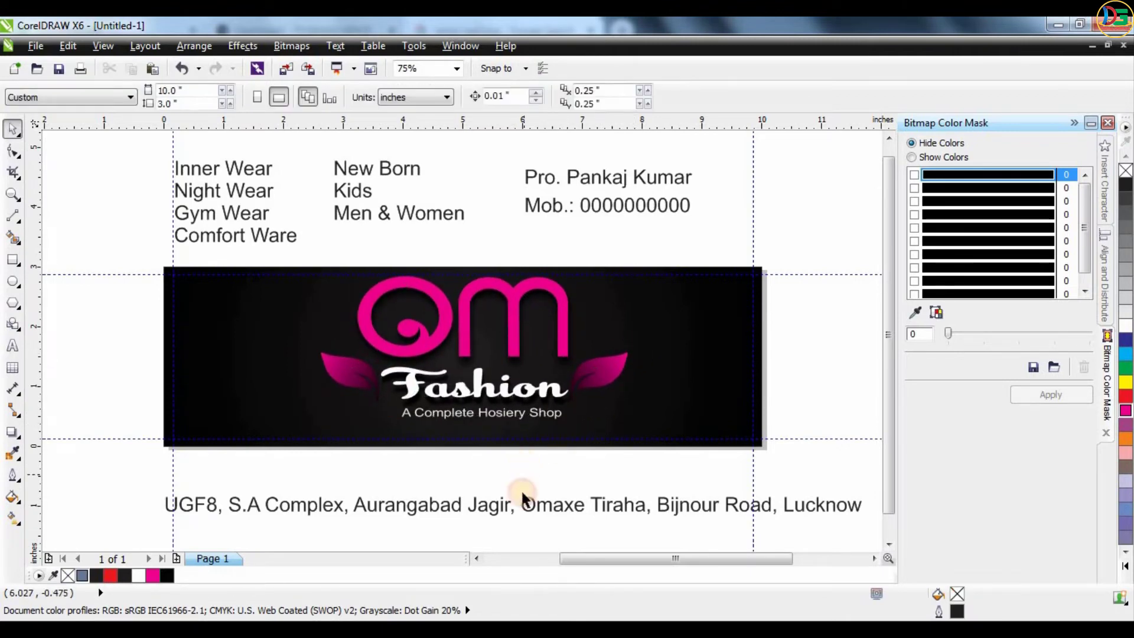
Add a thin white page-width strip along the banner's bottom and move the address line onto it
double_click(14, 261)
left_click_drag(464, 260, 431, 418)
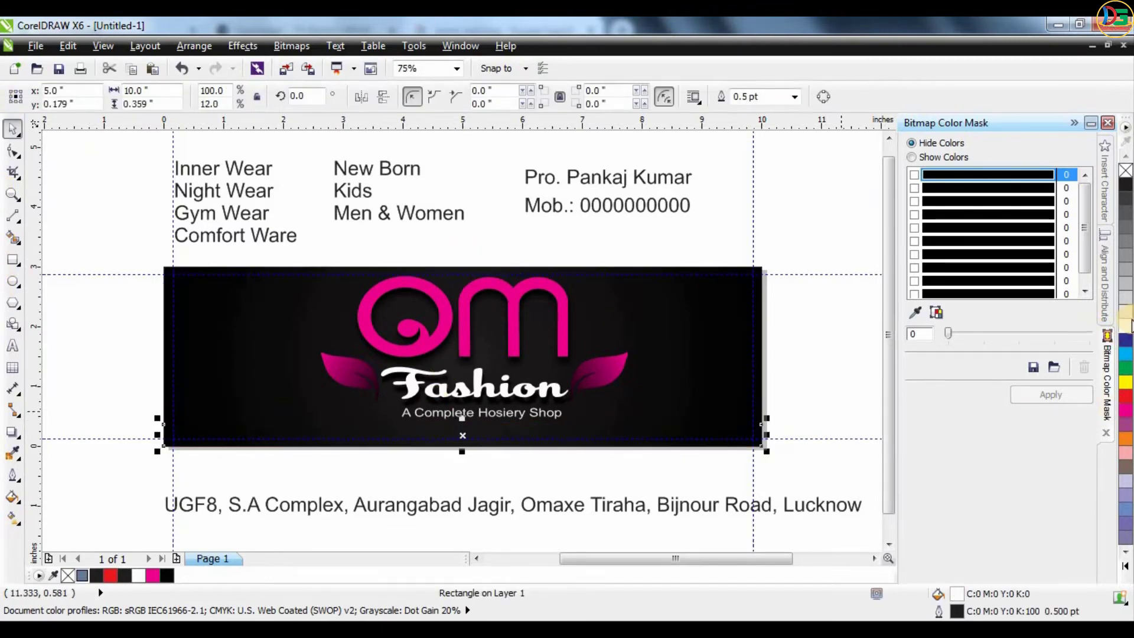
left_click(1125, 324)
left_click(668, 484)
left_click_drag(650, 506, 604, 413)
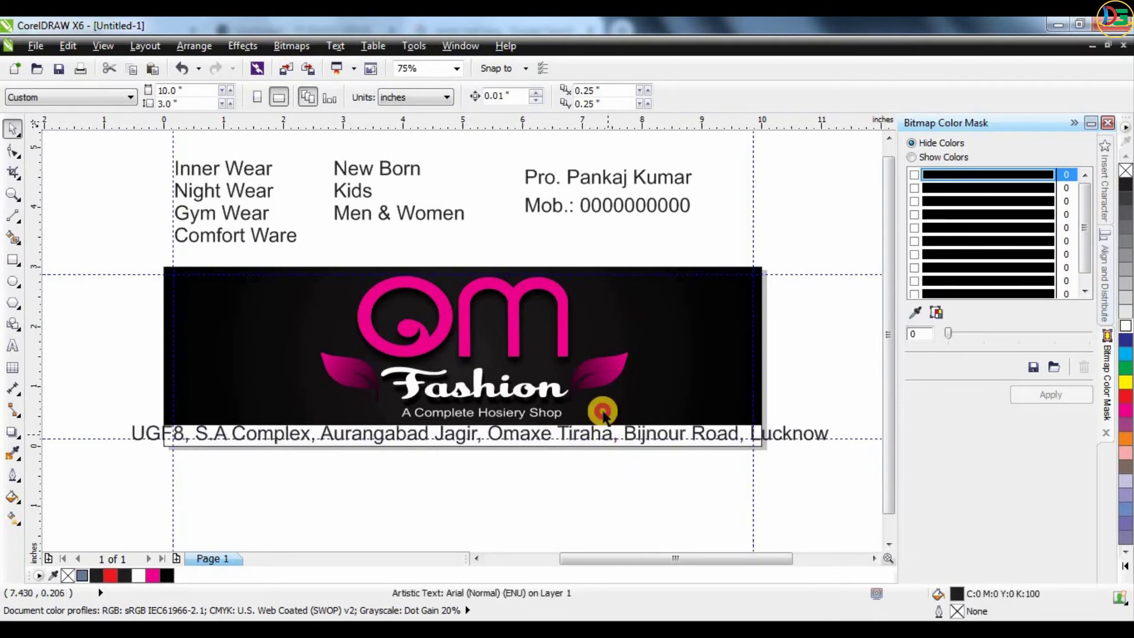
Shrink the address, set it in Arial Rounded MT Bold, centre it on the strip, and colour it magenta
left_click_drag(832, 420, 746, 414)
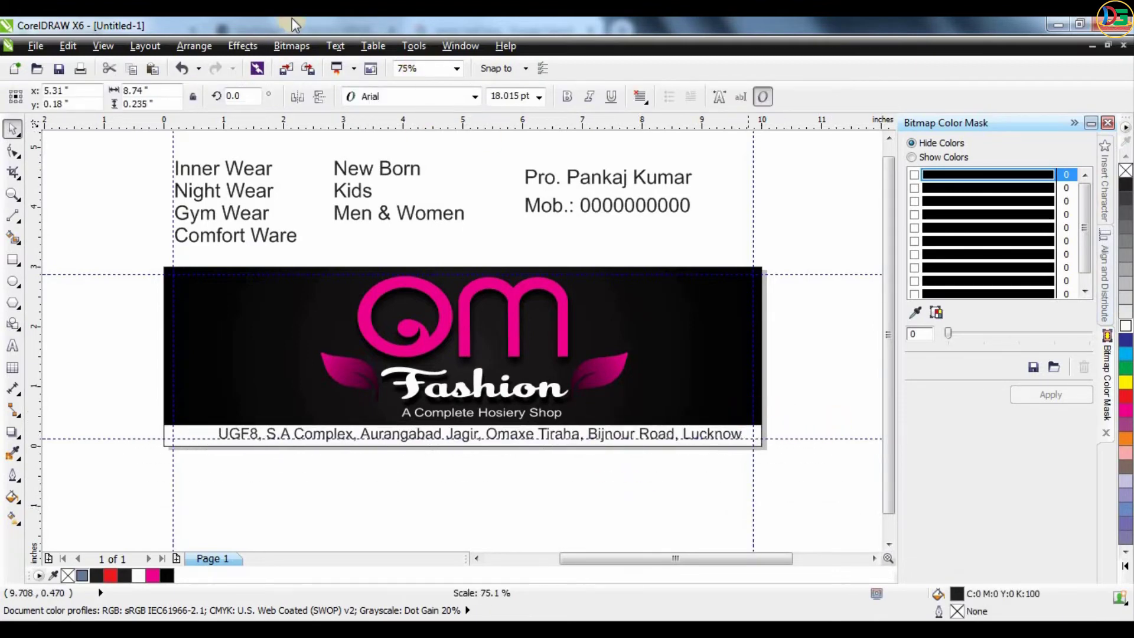
left_click(475, 96)
left_click(425, 248)
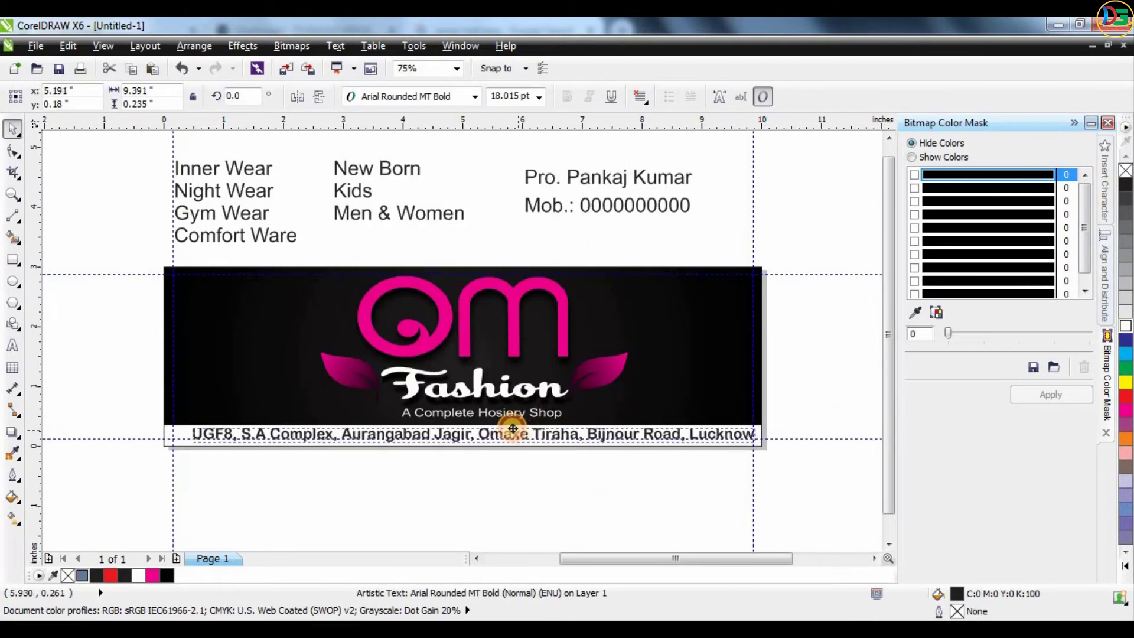
left_click(739, 332, "shift")
key("c")
left_click(723, 437)
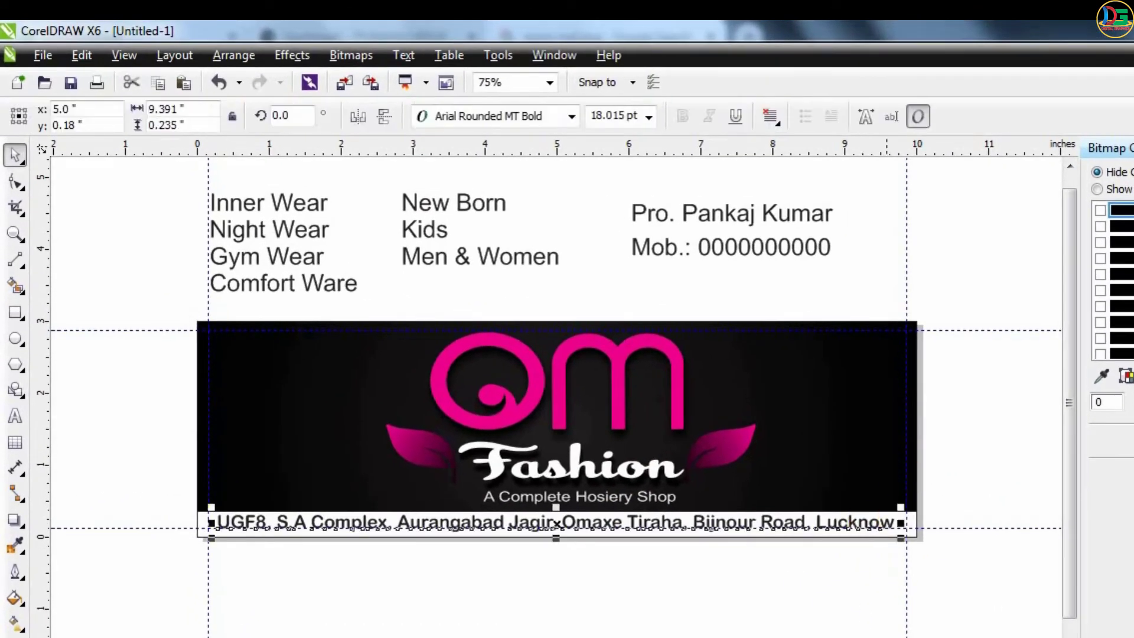
left_click(567, 546)
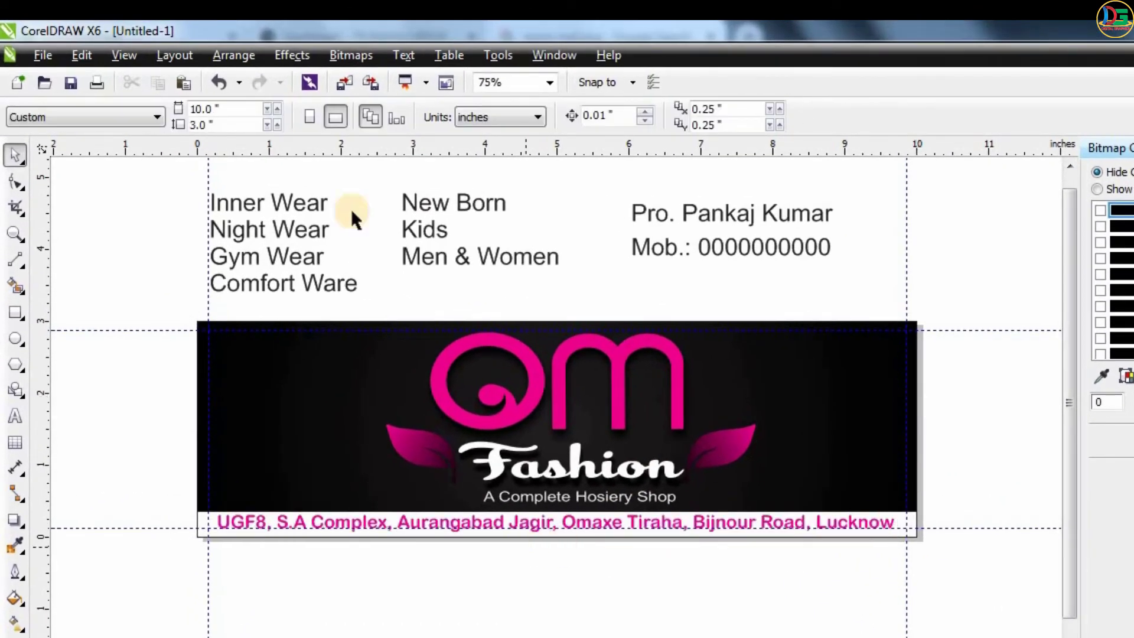
Draw a rounded-corner golden yellow bar with no outline
left_click(15, 311)
key("F10")
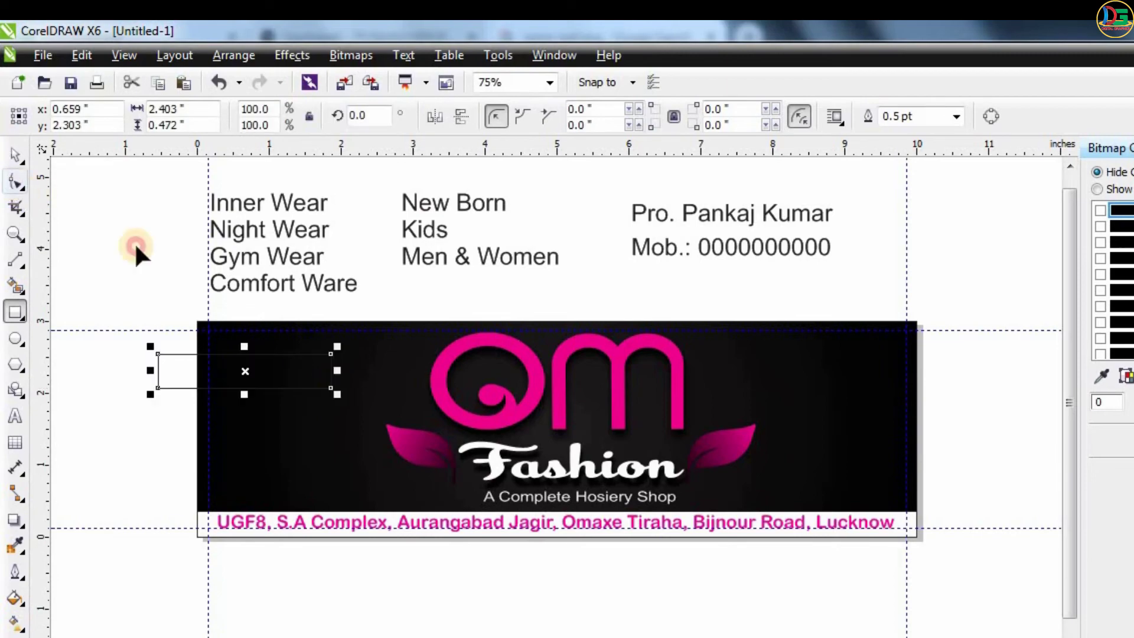
left_click_drag(331, 354, 318, 354)
left_click_drag(1128, 391, 1073, 413)
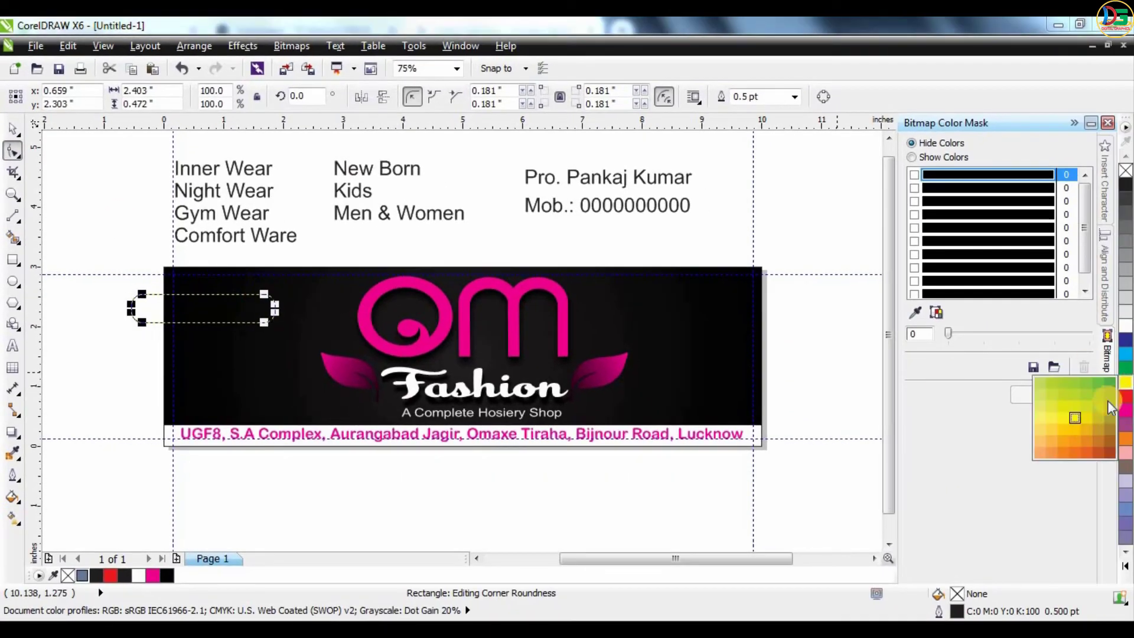
scroll(210, 381, "up", 1)
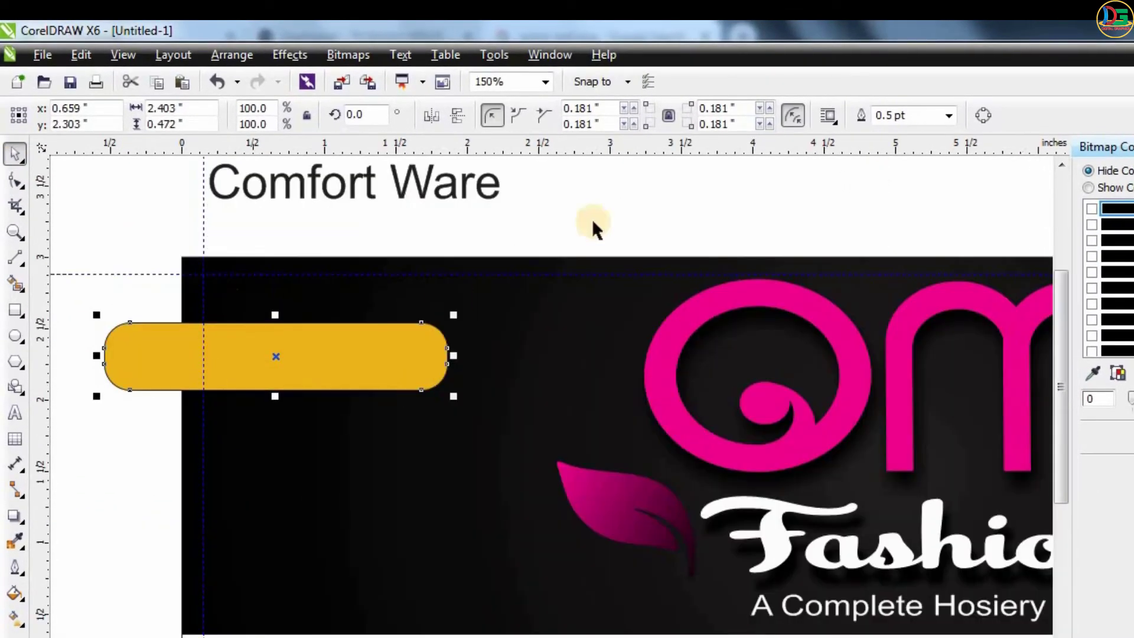
left_click(949, 115)
left_click(898, 144)
Duplicate the bar into four stacked bars and PowerClip them inside the black banner
left_click_drag(297, 356, 308, 419)
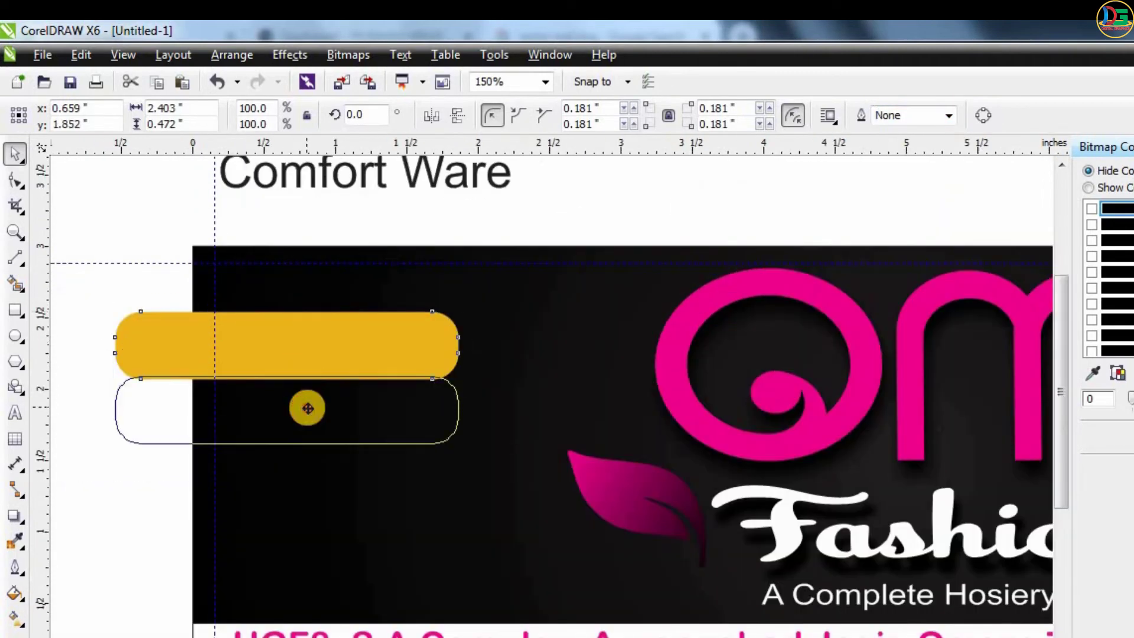
key("ctrl+r")
key("ctrl+r")
scroll(308, 419, "down", 1)
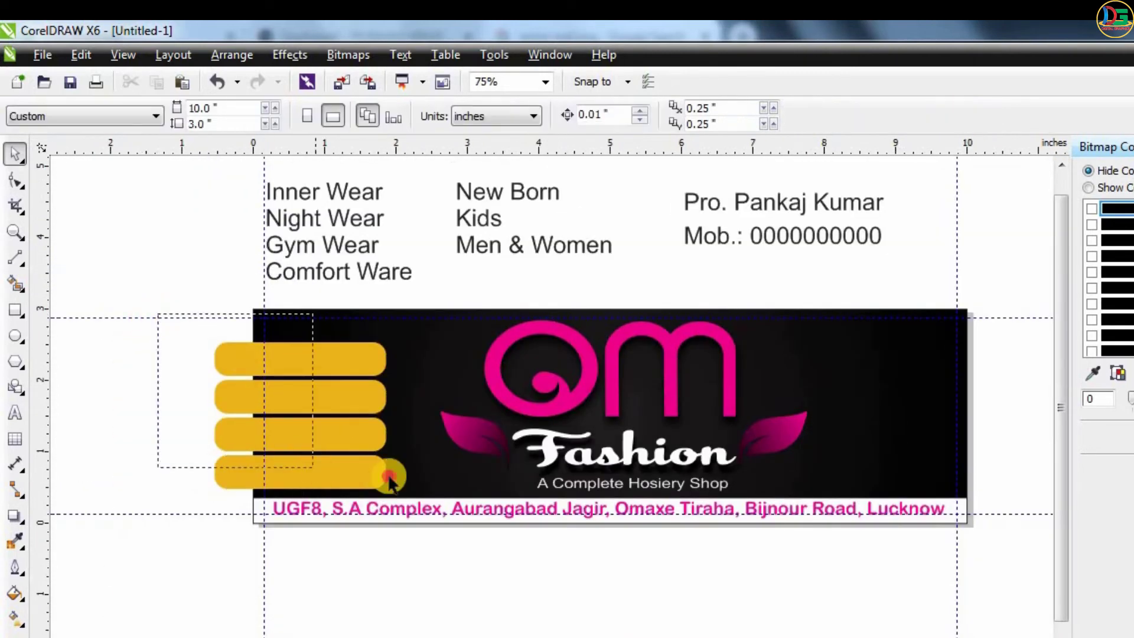
left_click_drag(157, 317, 402, 492)
key("Right")
key("Right")
key("Right")
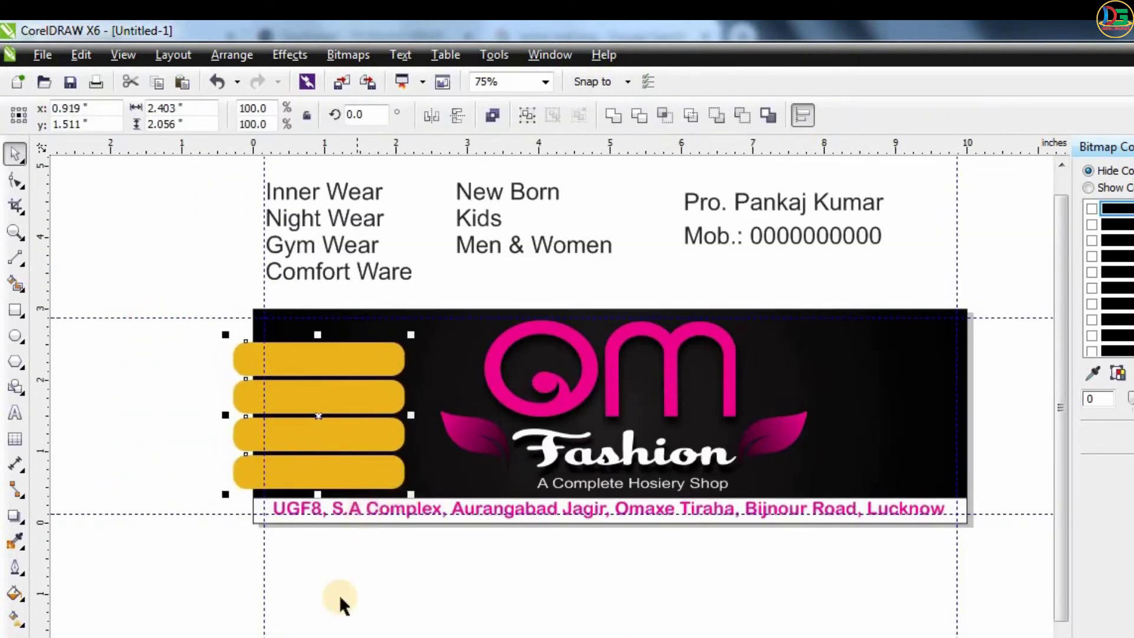
right_click(346, 404)
left_click(396, 37)
left_click(407, 331)
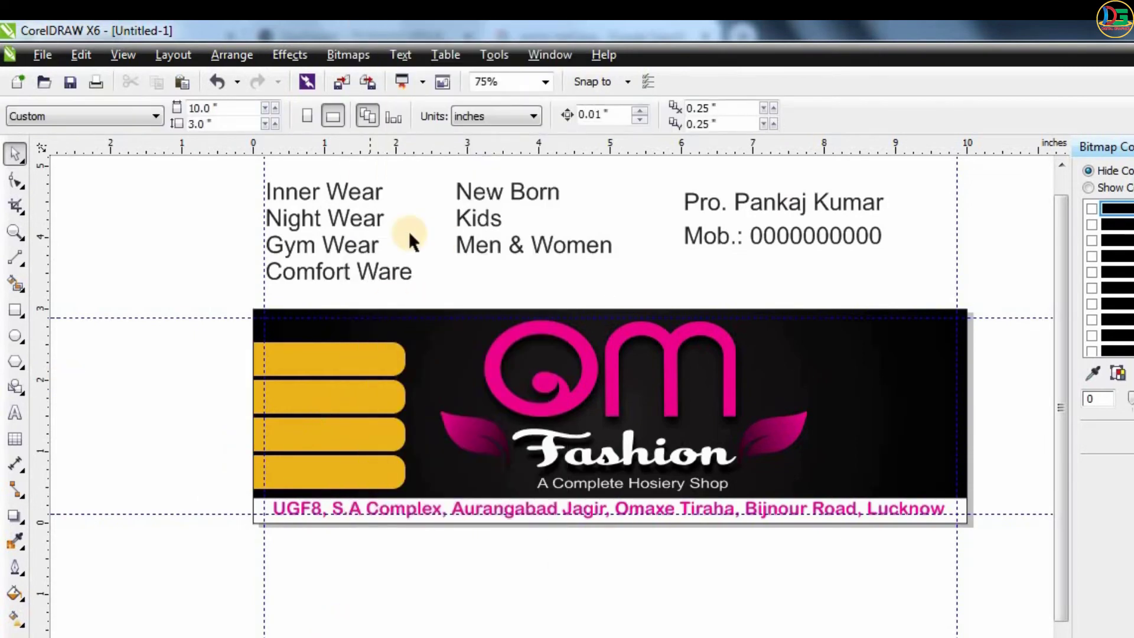
Set the left category list in Khand Bold
left_click(331, 192)
left_click(467, 115)
type("Khand")
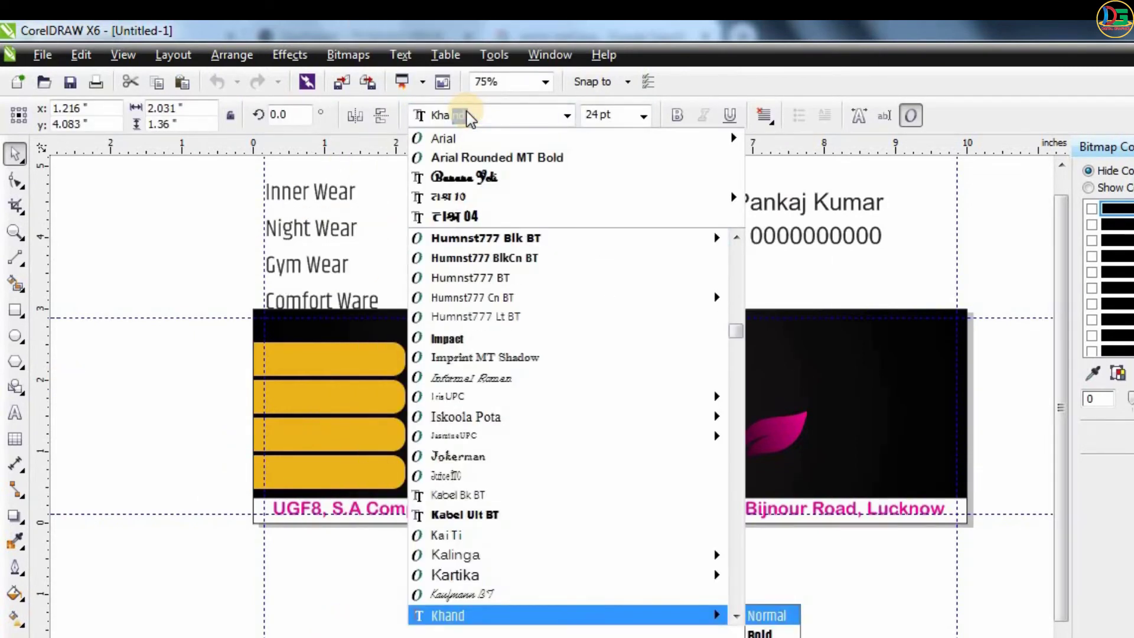
mouse_move(448, 614)
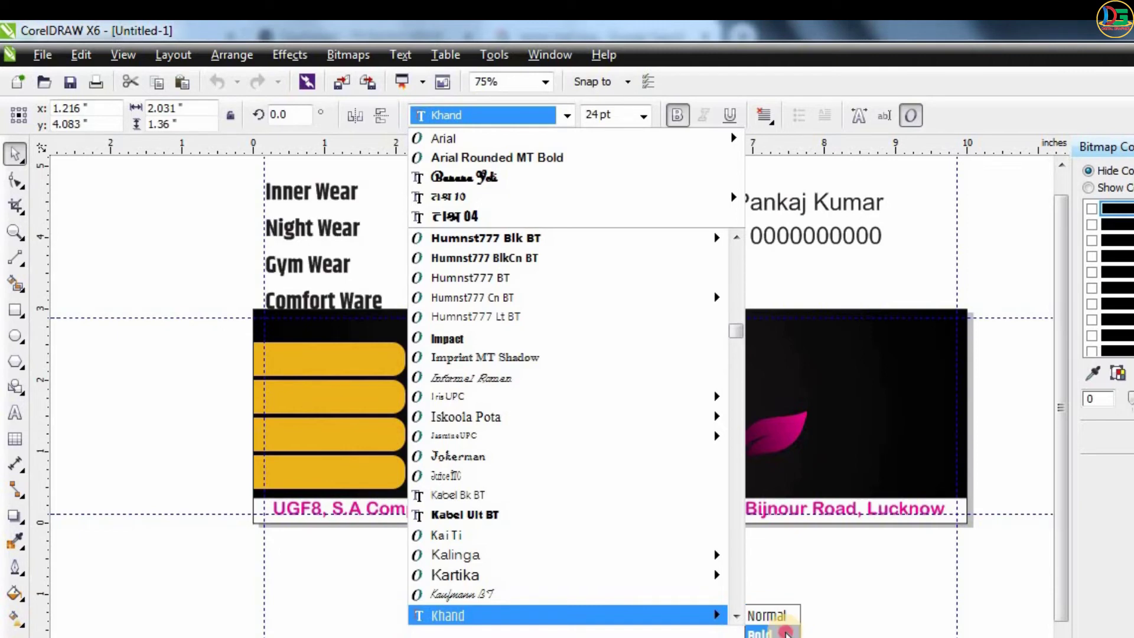
left_click(765, 611)
left_click(446, 116)
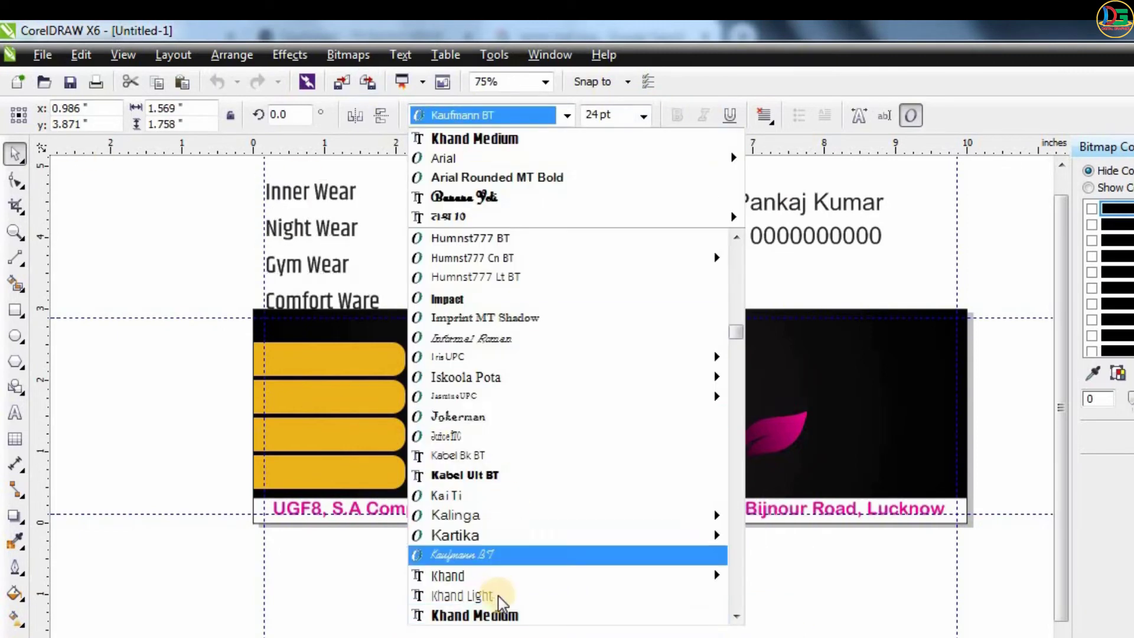
left_click(768, 596)
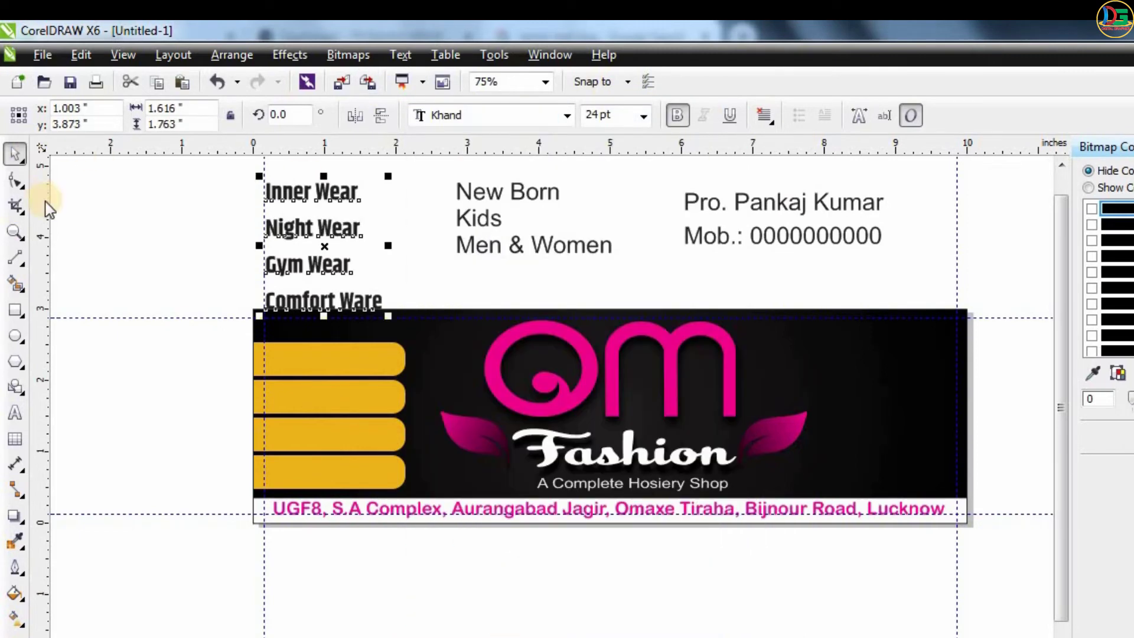
Place and enlarge the category labels on the left yellow bars, spacing lines to match them
left_click(15, 180)
left_click_drag(254, 279, 255, 276)
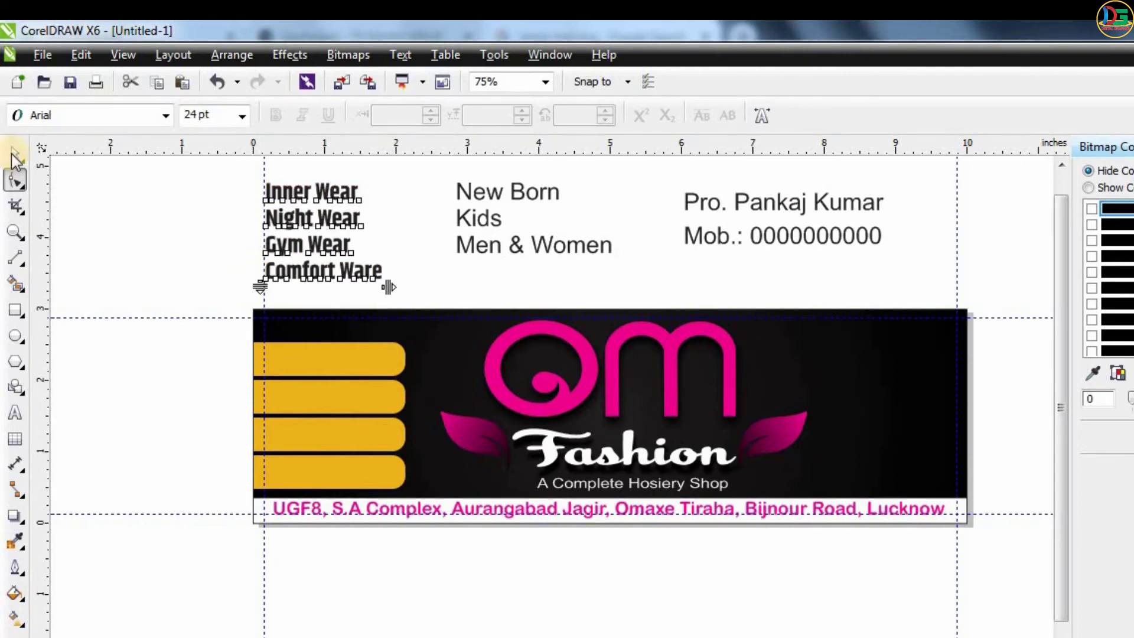
left_click(15, 154)
left_click_drag(314, 218, 339, 383)
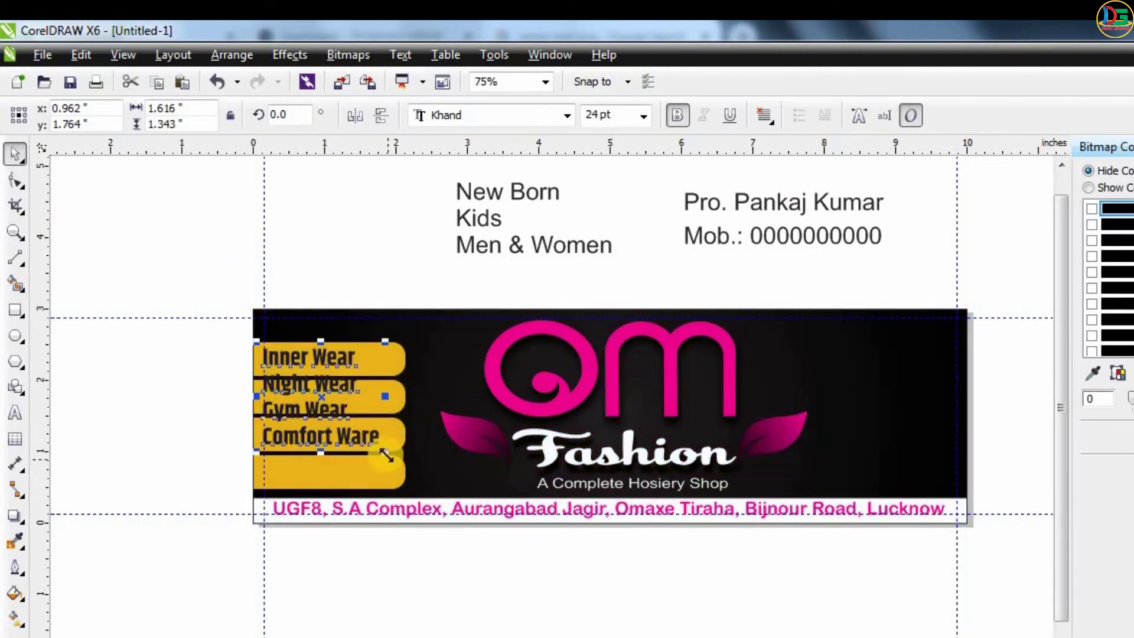
left_click_drag(386, 455, 450, 492)
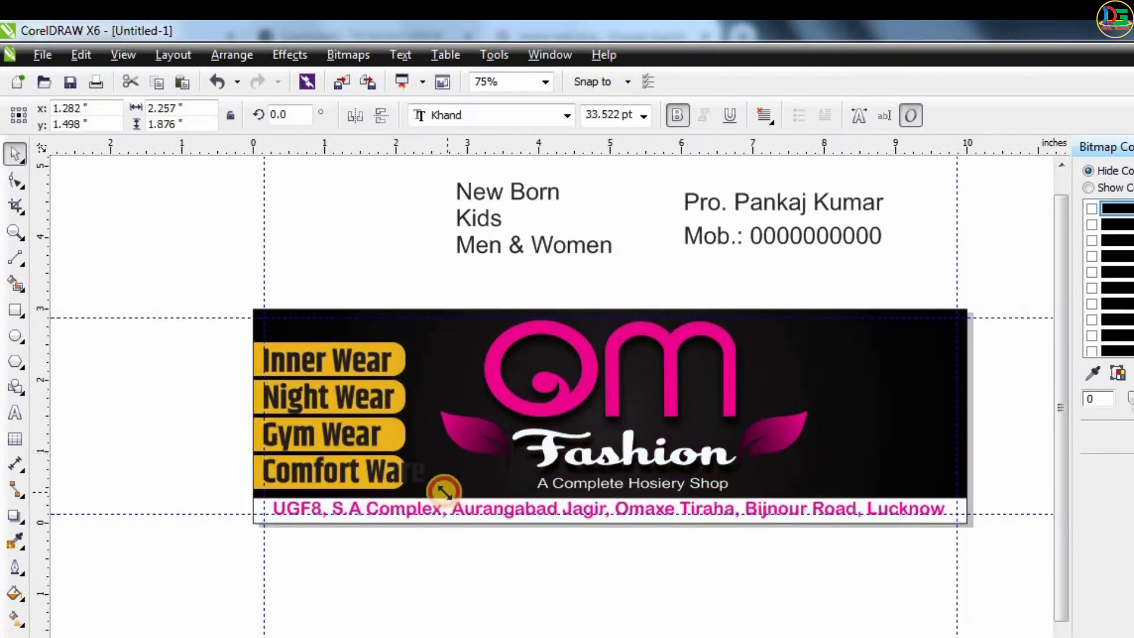
scroll(330, 534, "up", 2)
left_click_drag(276, 402, 287, 388)
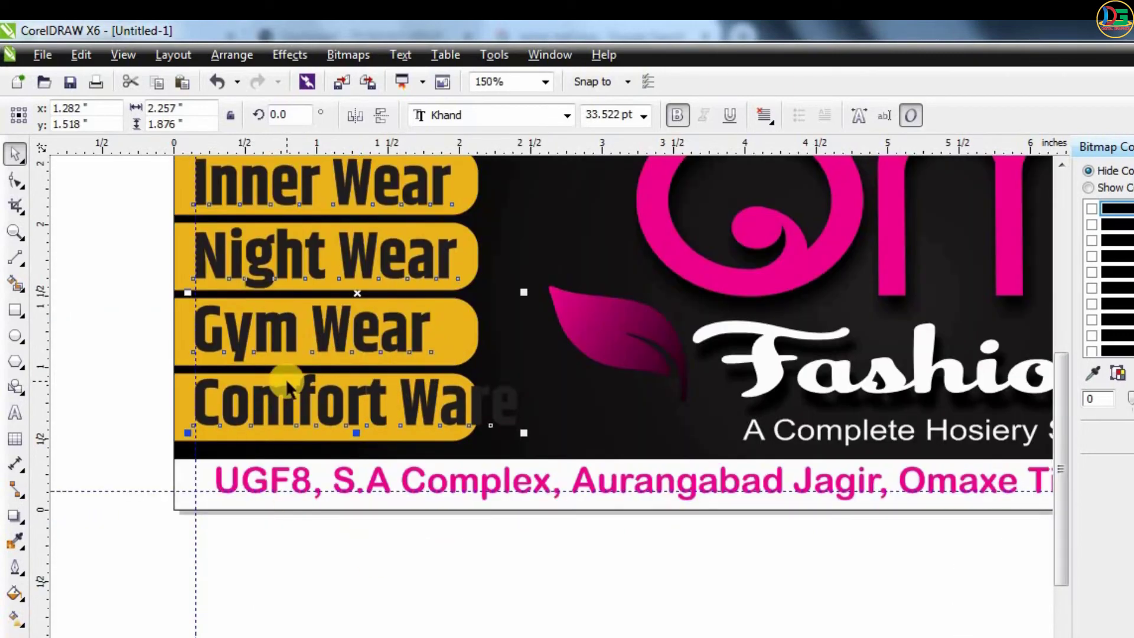
left_click(15, 180)
left_click_drag(189, 443, 189, 450)
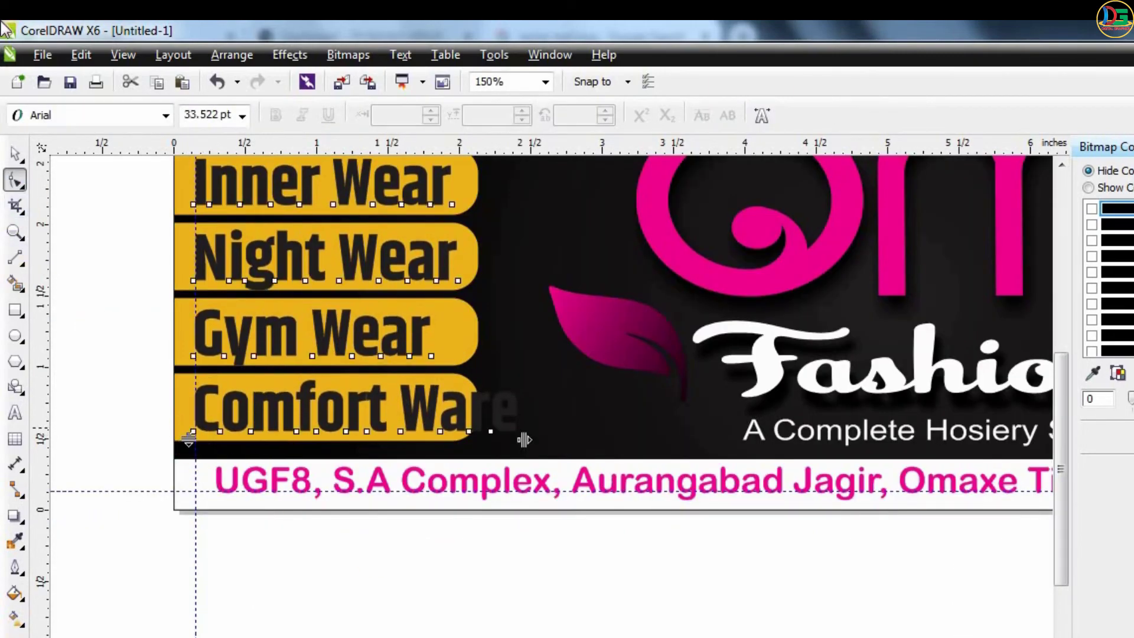
key("space")
scroll(412, 236, "up", 2)
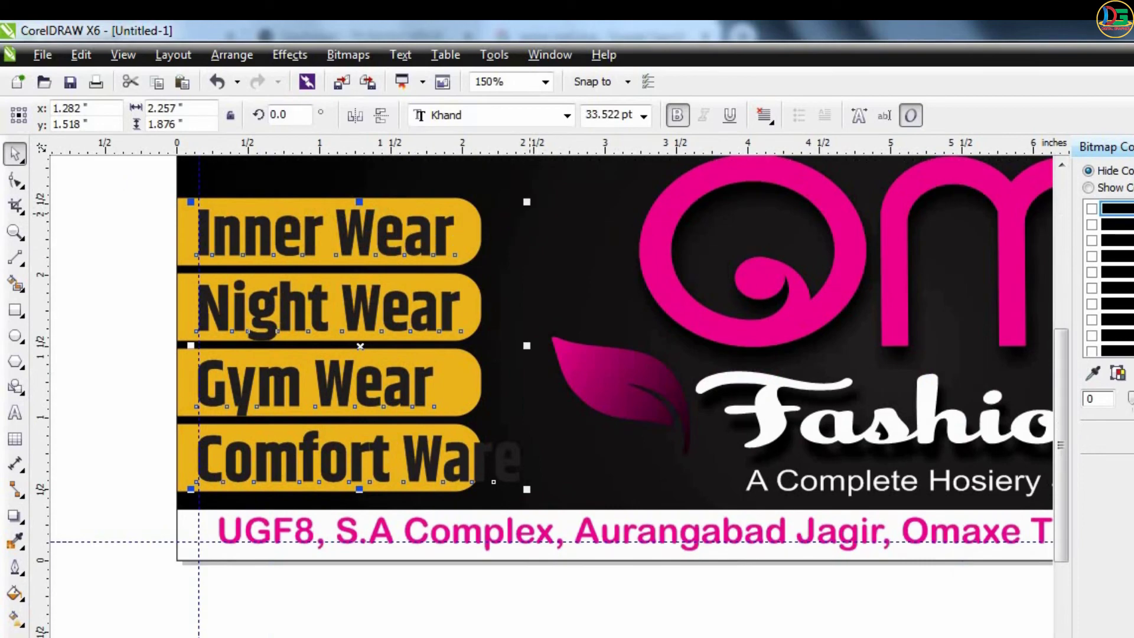
Give the labels a white outline placed behind the fill and scaled with the text
key("F12")
left_click(567, 277)
left_click(522, 450)
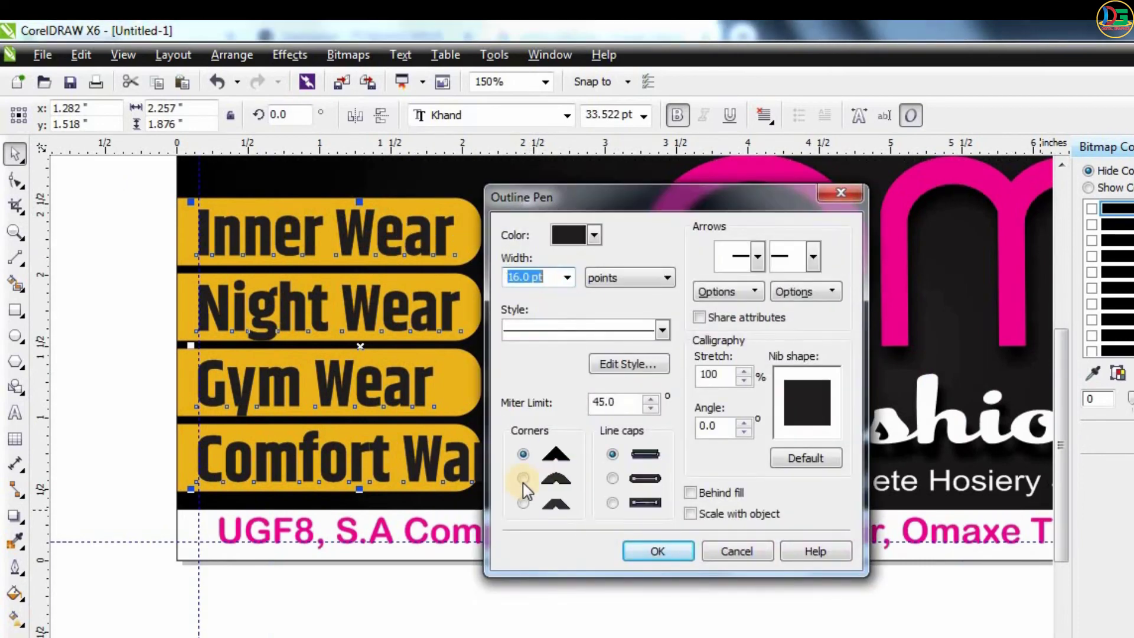
left_click(690, 514)
left_click(594, 234)
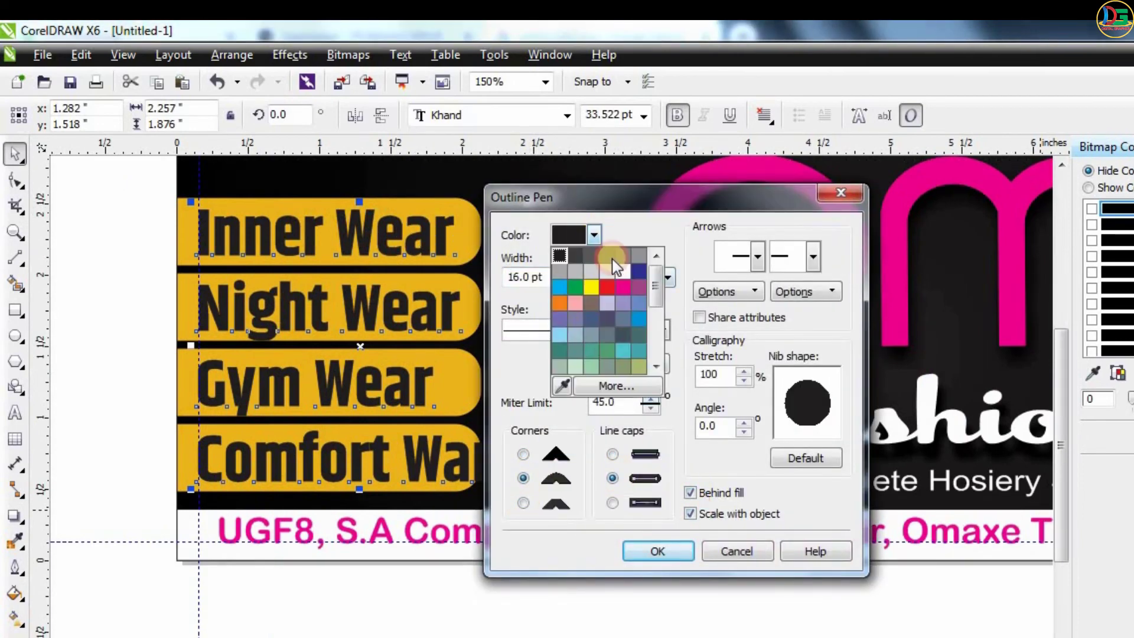
left_click(659, 245)
left_click(657, 551)
key("F12")
Thin the white outline, then shrink the labels and line each up with its bar
left_click(567, 277)
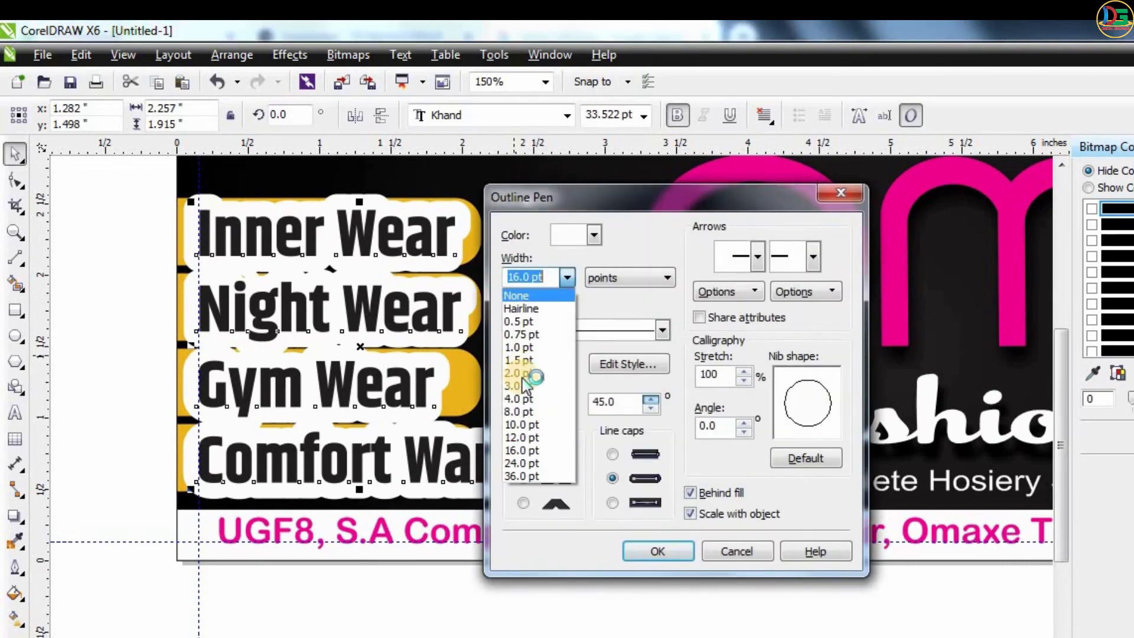
left_click(614, 543)
left_click_drag(532, 495, 490, 467)
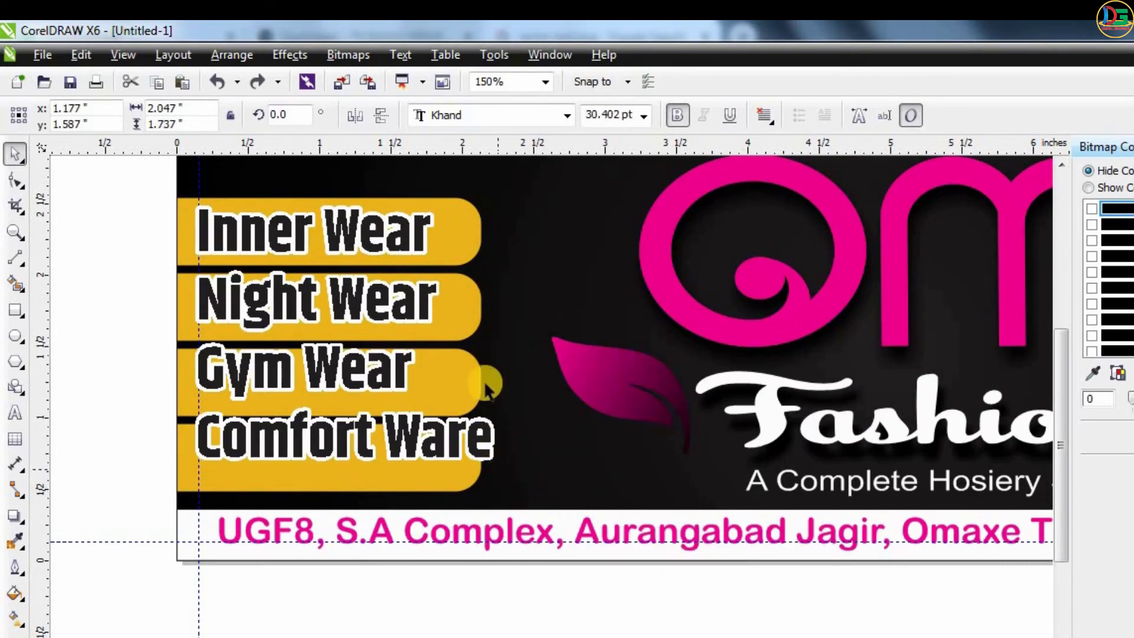
left_click_drag(499, 329, 467, 332)
key("F10")
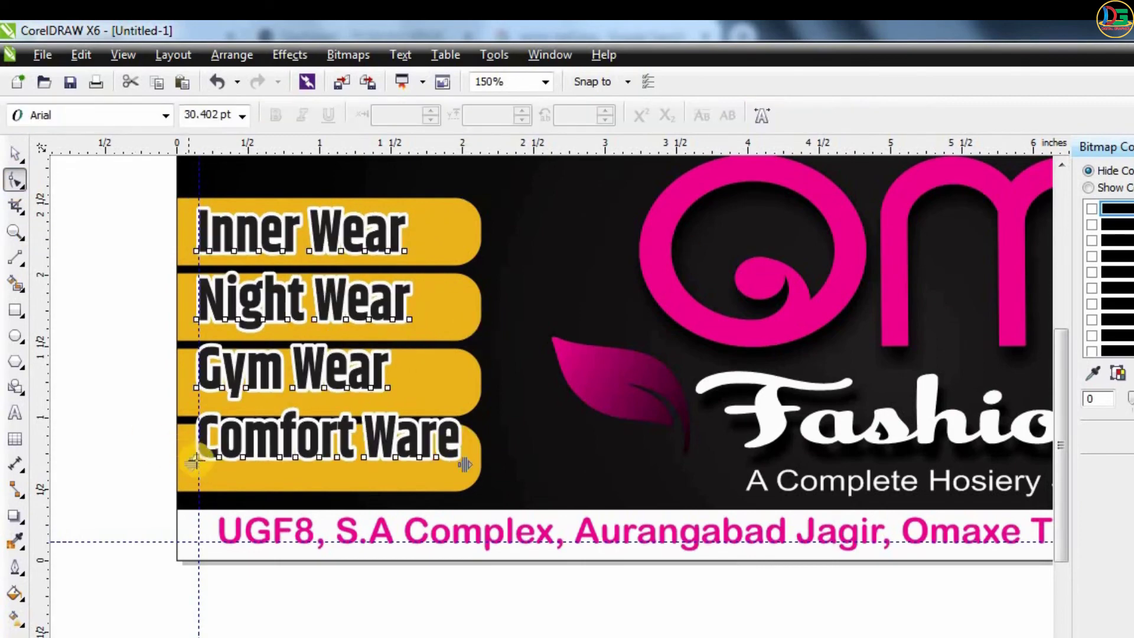
left_click_drag(198, 467, 201, 482)
key("space")
Copy the four yellow bars to the banner's right edge and delete the top copy
left_click(436, 242)
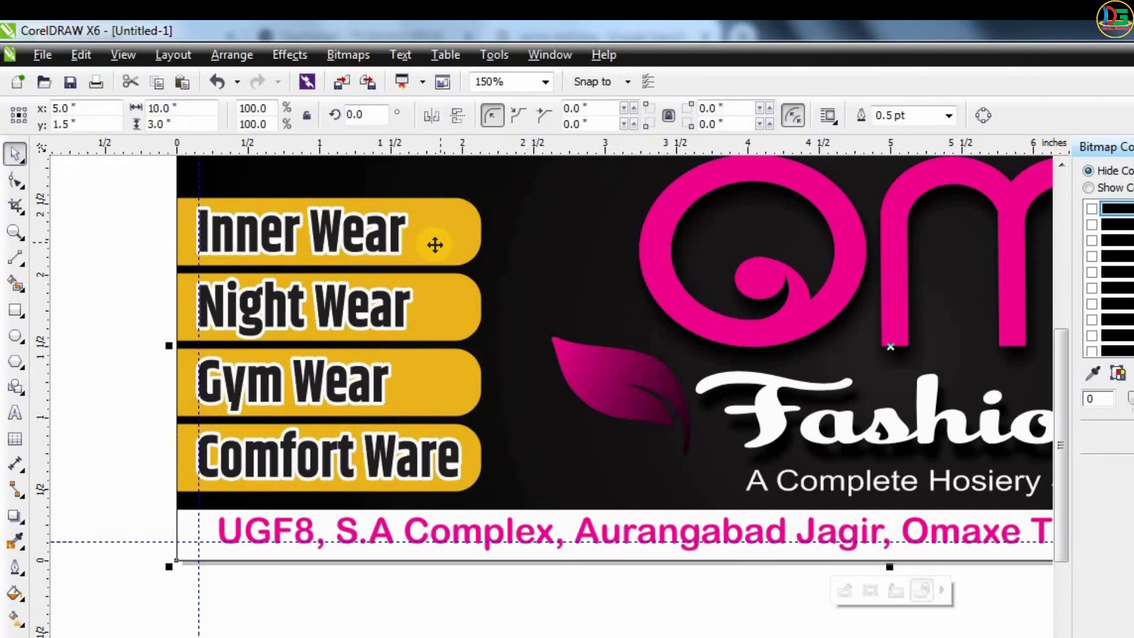
scroll(436, 242, "down", 2)
key("Escape")
left_click_drag(426, 248, 1017, 276)
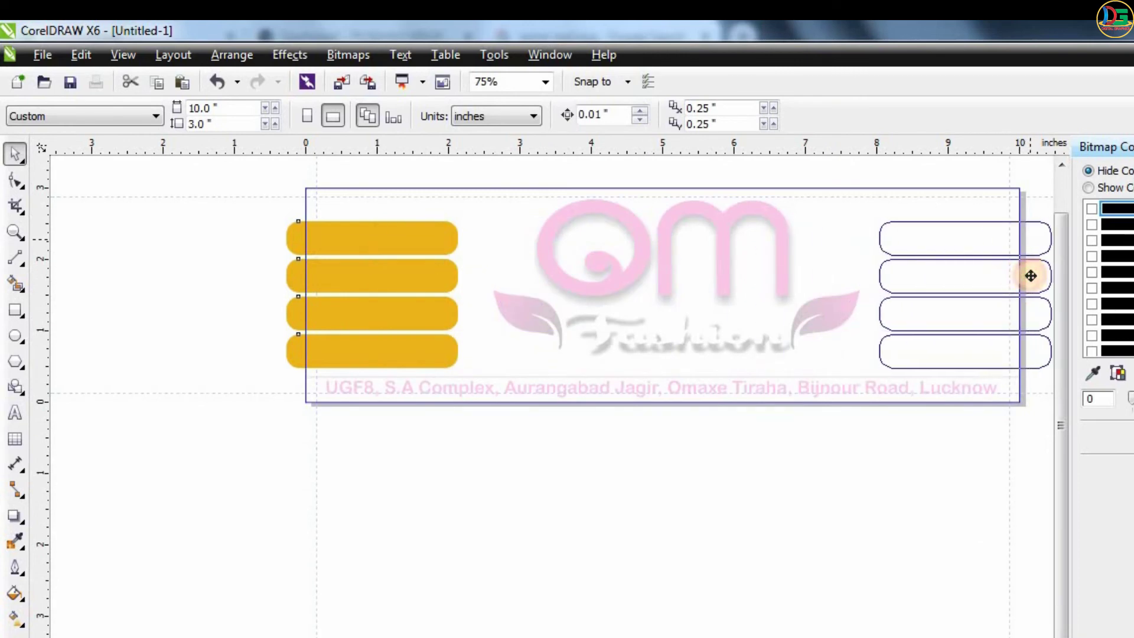
right_click(1032, 275)
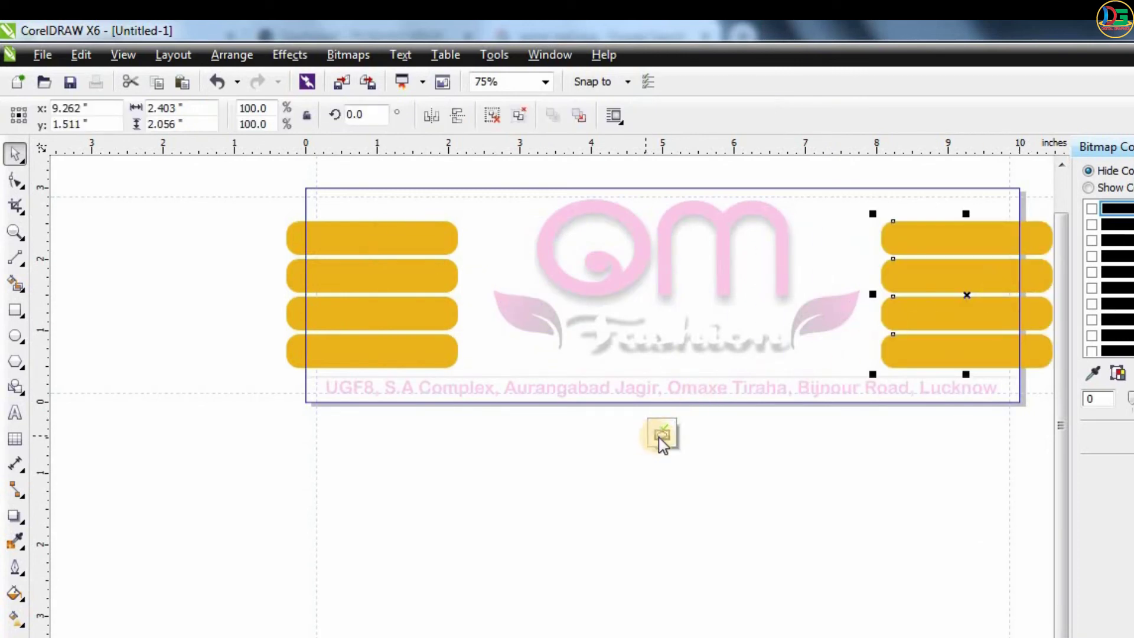
left_click(984, 225, "ctrl")
key("Delete")
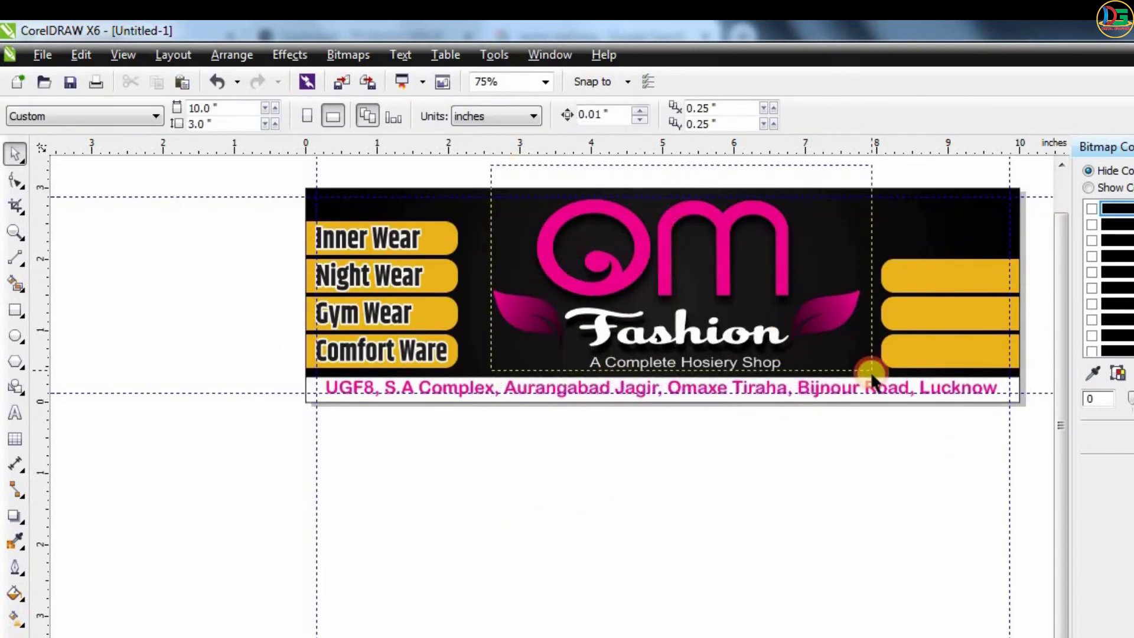
left_click_drag(870, 370, 872, 372)
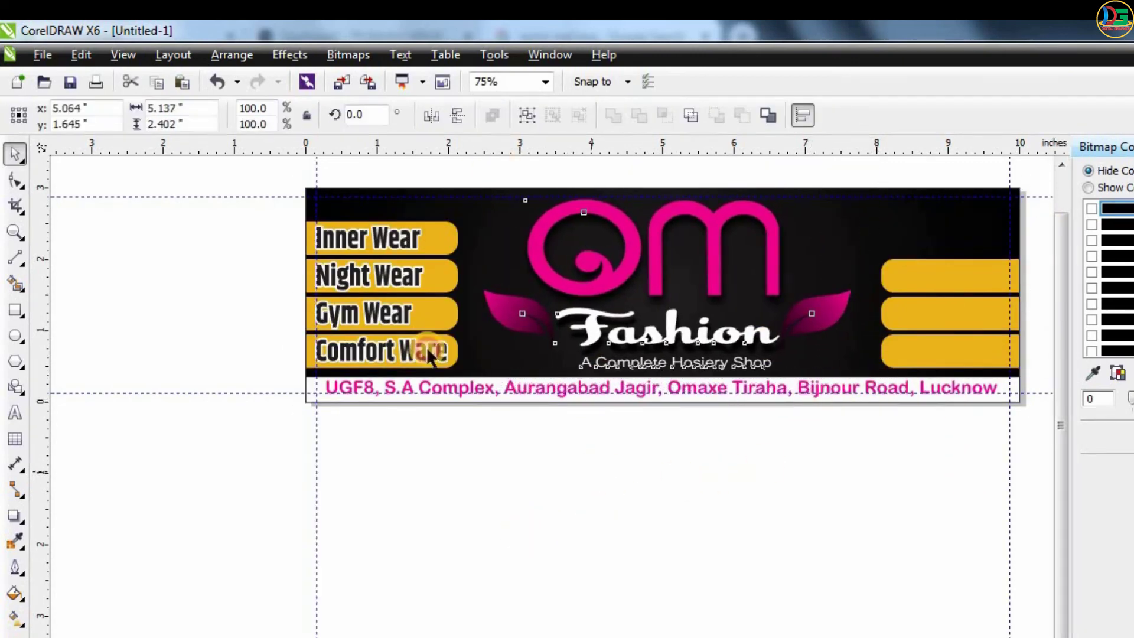
Set the New Born text block in Khand Bold, tighten its spacing, and right-align it
left_click(487, 189)
left_click(567, 115)
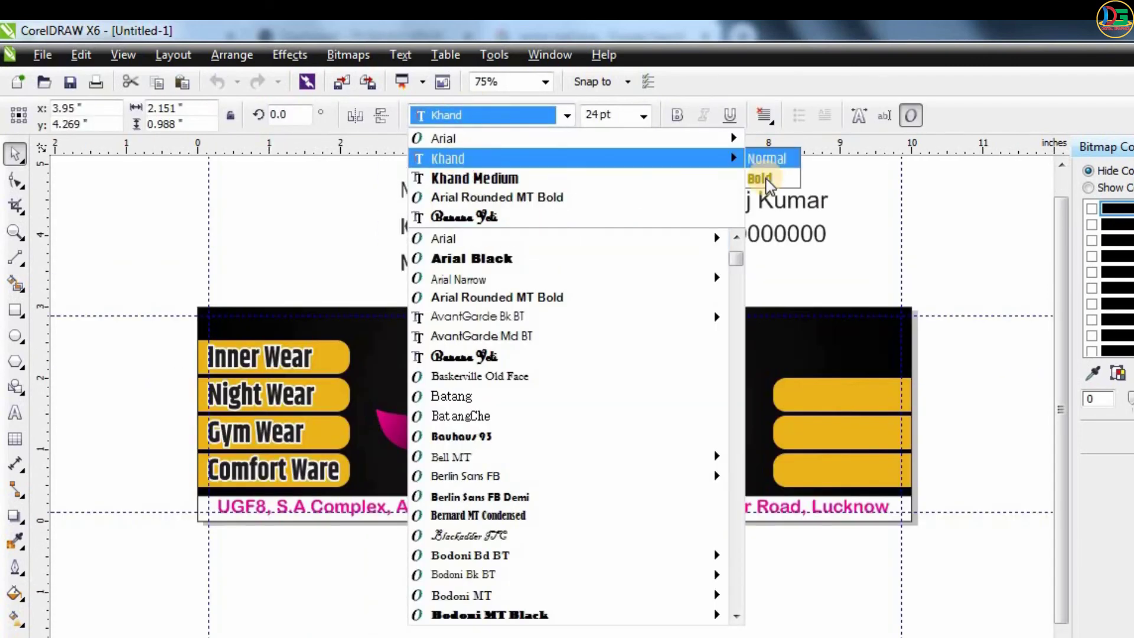
left_click(762, 178)
left_click(15, 180)
left_click_drag(393, 278, 399, 241)
left_click(12, 157)
left_click(766, 115)
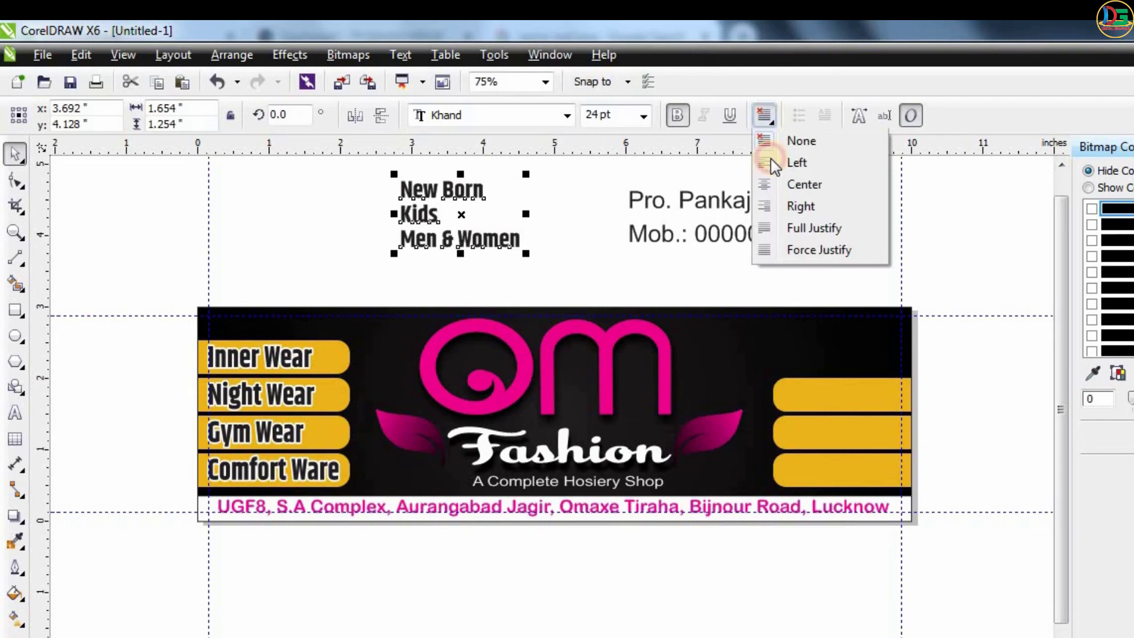
left_click(778, 211)
Move the text onto the right yellow bars and scale it to fit
left_click_drag(508, 222, 886, 429)
left_click_drag(777, 458, 729, 488)
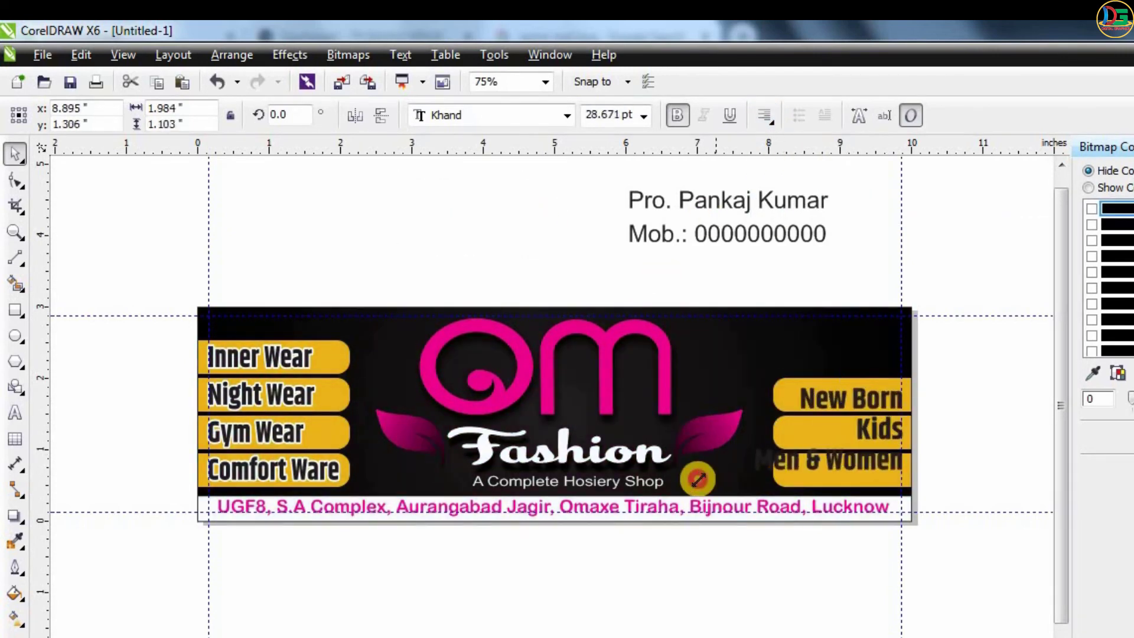
scroll(921, 459, "up", 3)
left_click_drag(588, 410, 633, 410)
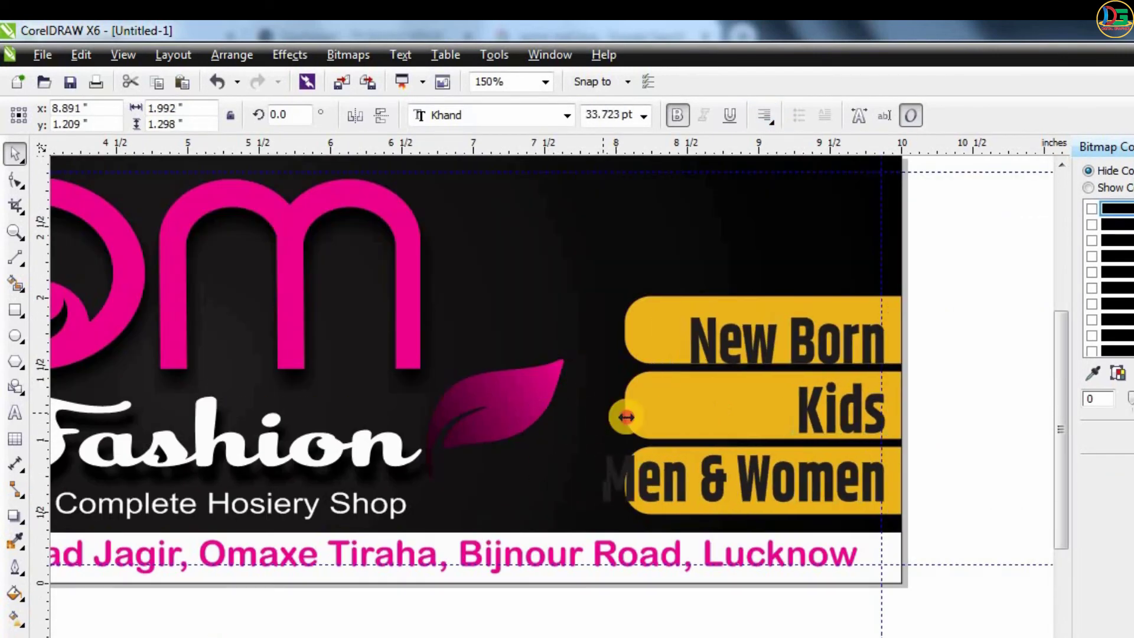
left_click(15, 180)
key("space")
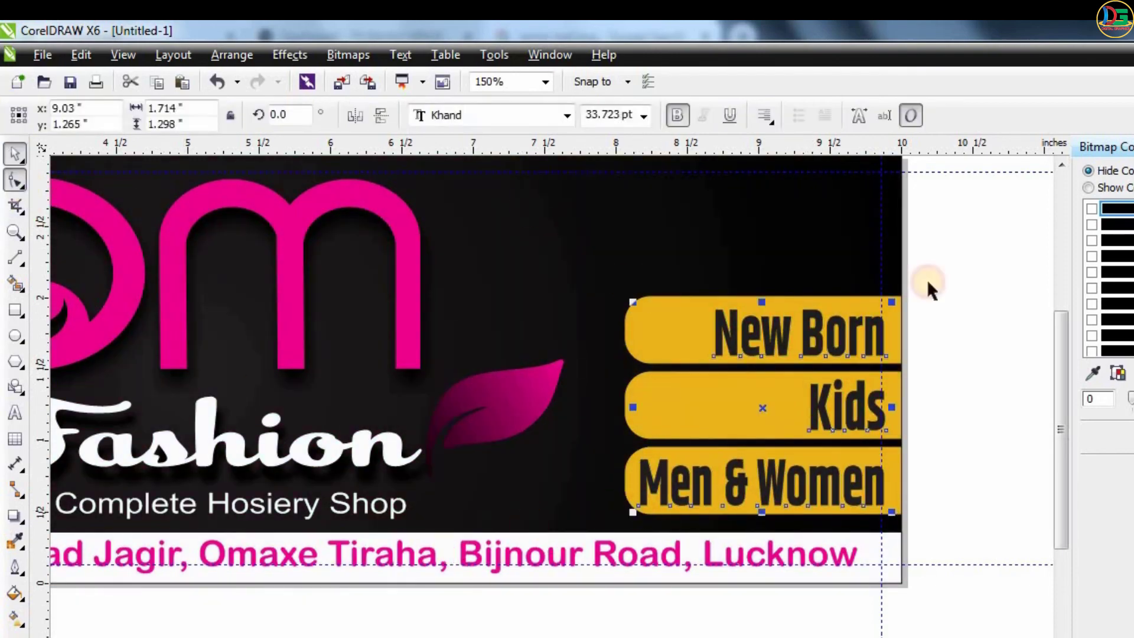
Give the right-bar labels a white 4 pt outline
key("F12")
left_click(614, 300)
left_click(564, 431)
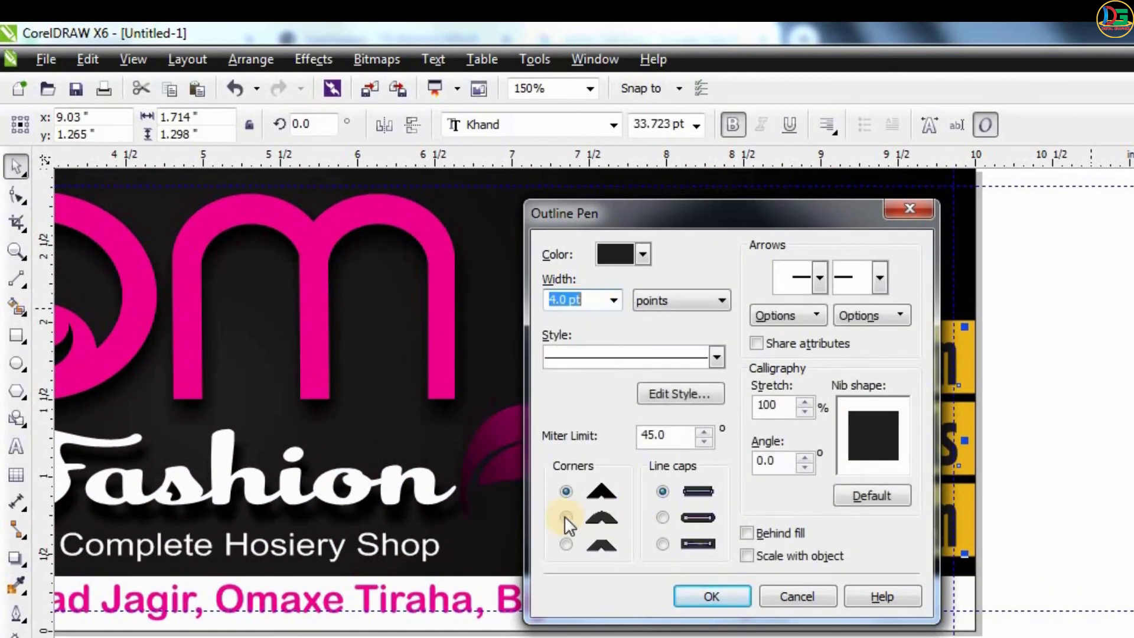
left_click(642, 254)
left_click(670, 288)
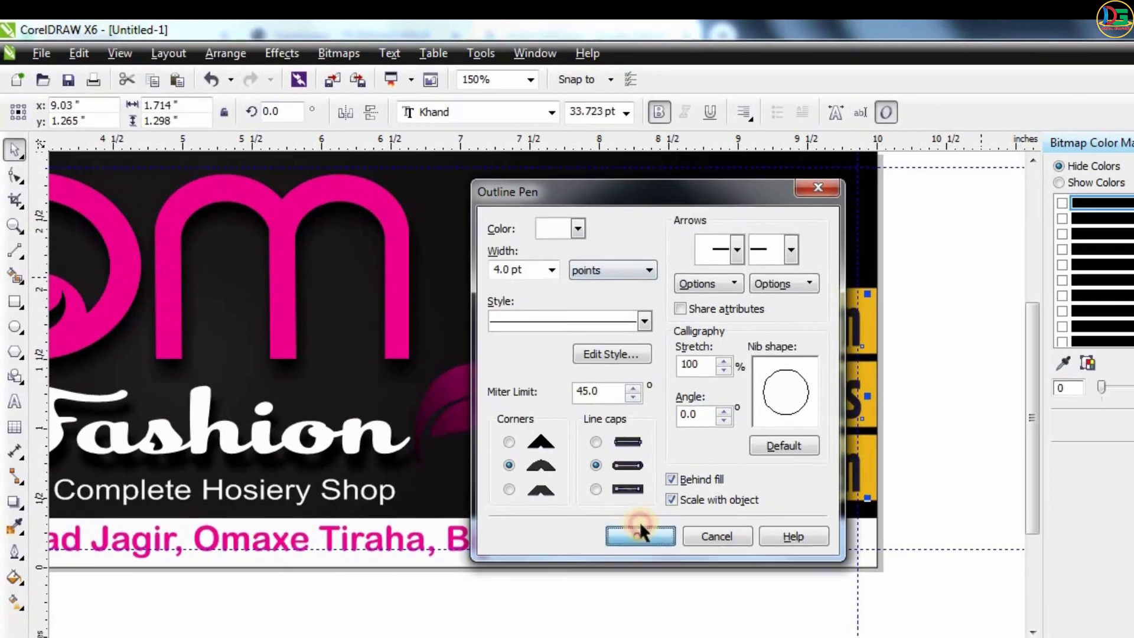
left_click(712, 596)
scroll(670, 378, "down", 2)
Set the proprietor name in Banana Yeti and fit it into the banner's top-right corner
left_click_drag(610, 160, 654, 295)
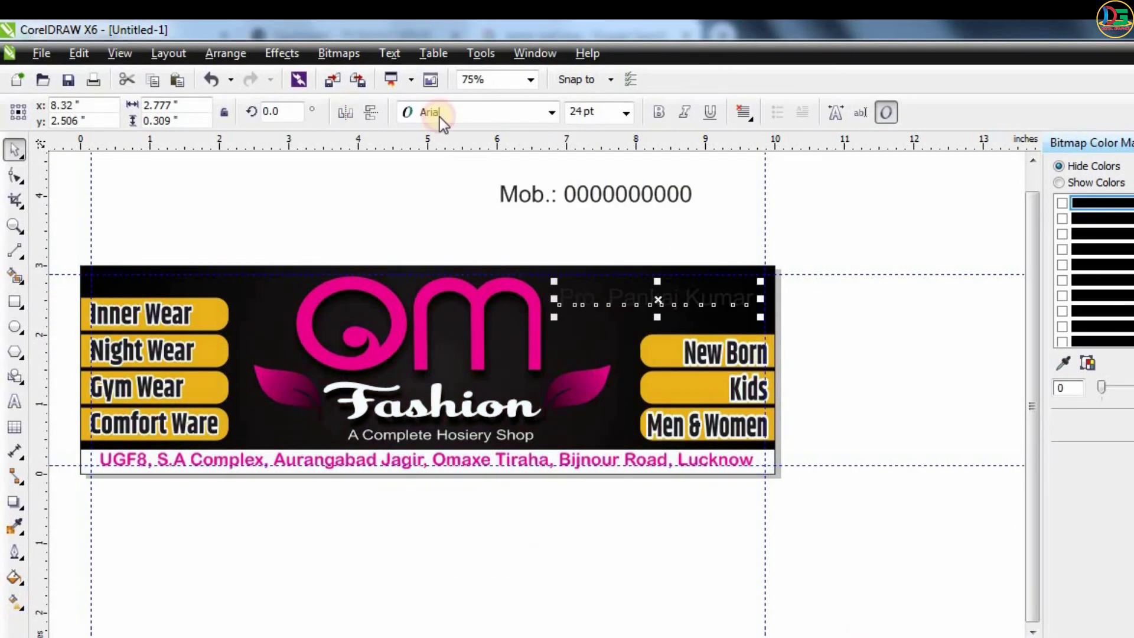
left_click(439, 116)
left_click(471, 213)
scroll(747, 319, "up", 2)
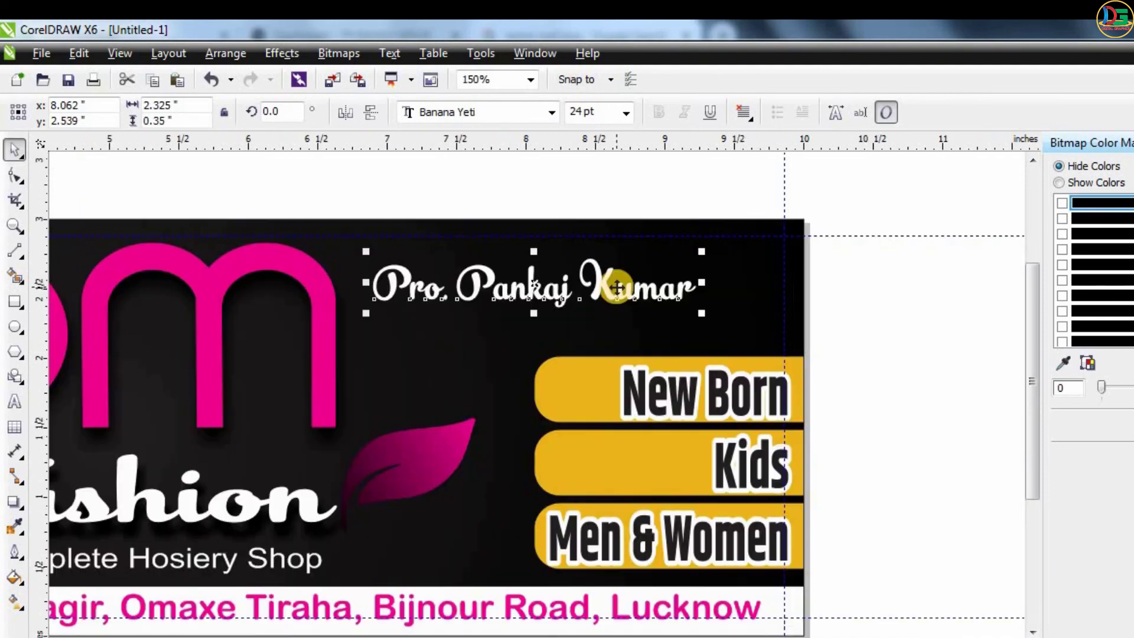
left_click_drag(600, 215, 679, 285)
left_click_drag(450, 306, 519, 302)
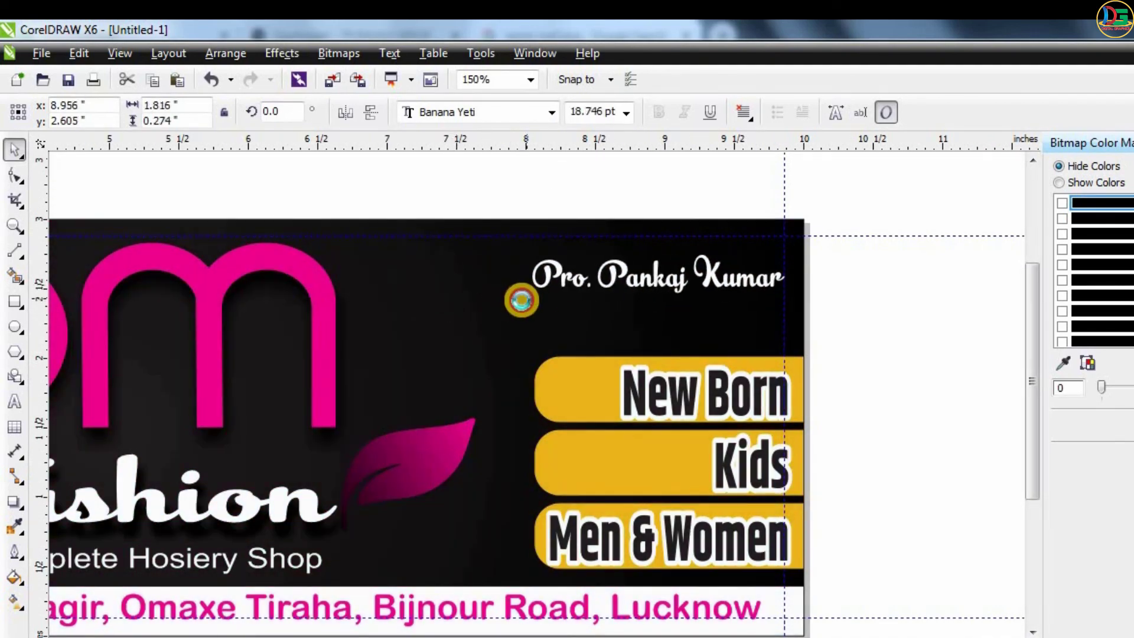
scroll(532, 266, "down", 2)
Place the mobile number in bold Khand under the name, scaled and aligned
left_click_drag(557, 197, 626, 390)
left_click(466, 112)
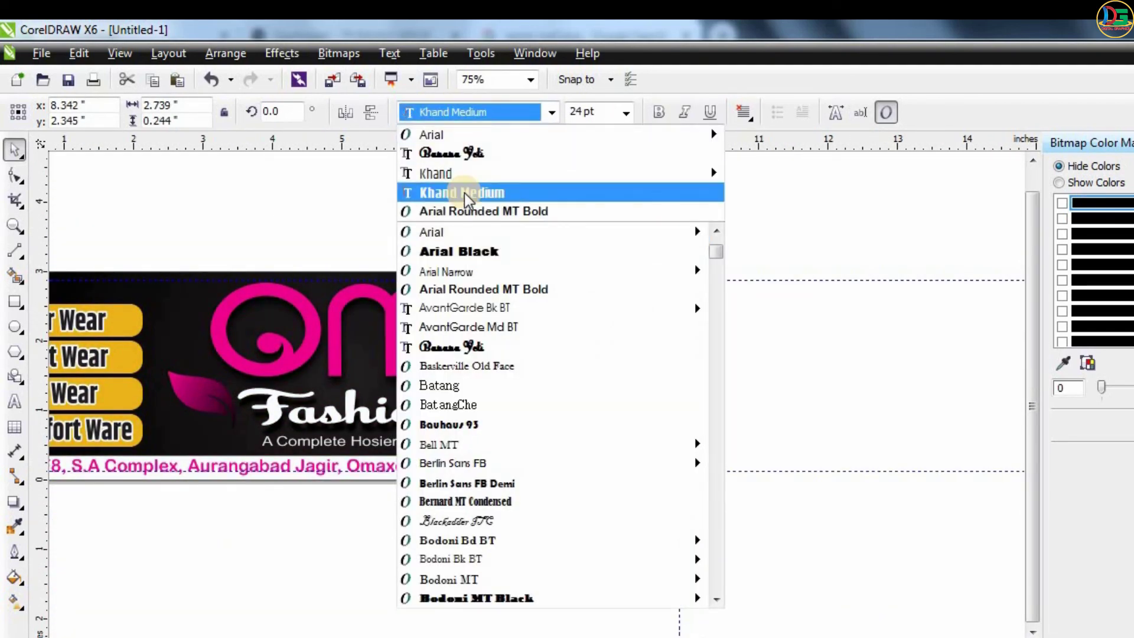
left_click(749, 191)
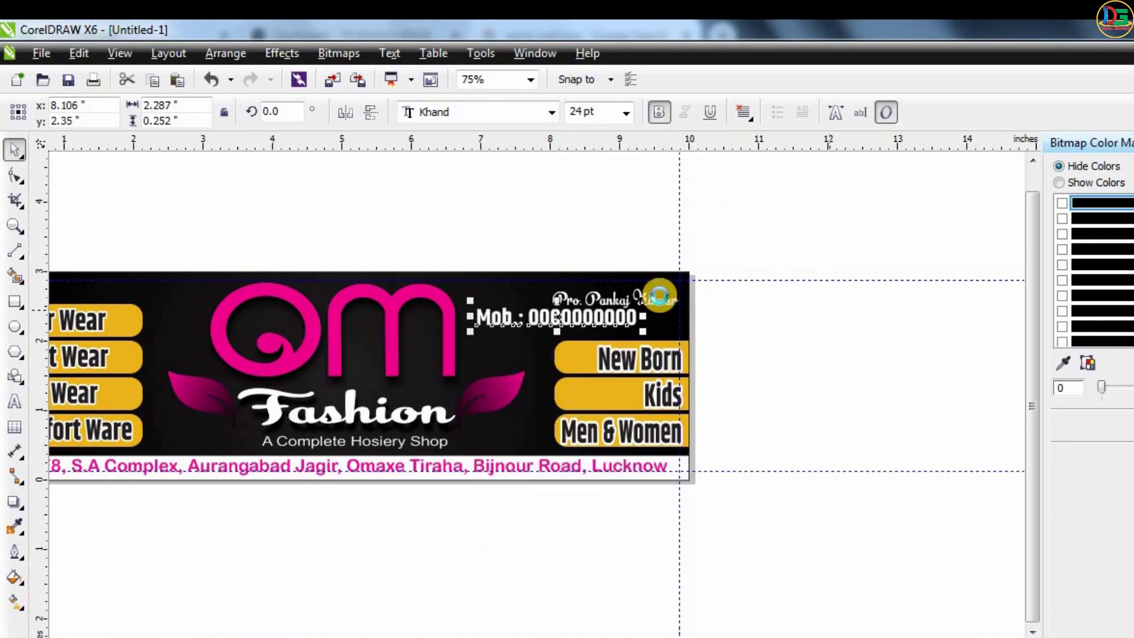
scroll(659, 295, "up", 2)
left_click_drag(548, 342, 608, 342)
left_click_drag(380, 367, 437, 342)
left_click_drag(622, 350, 627, 345)
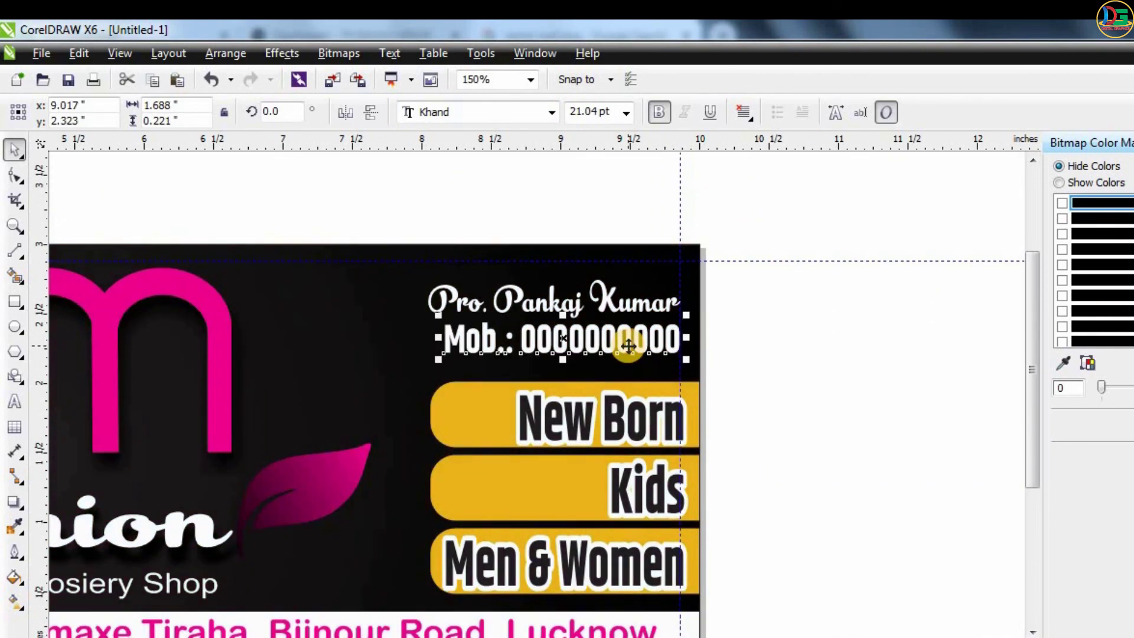
key("F4")
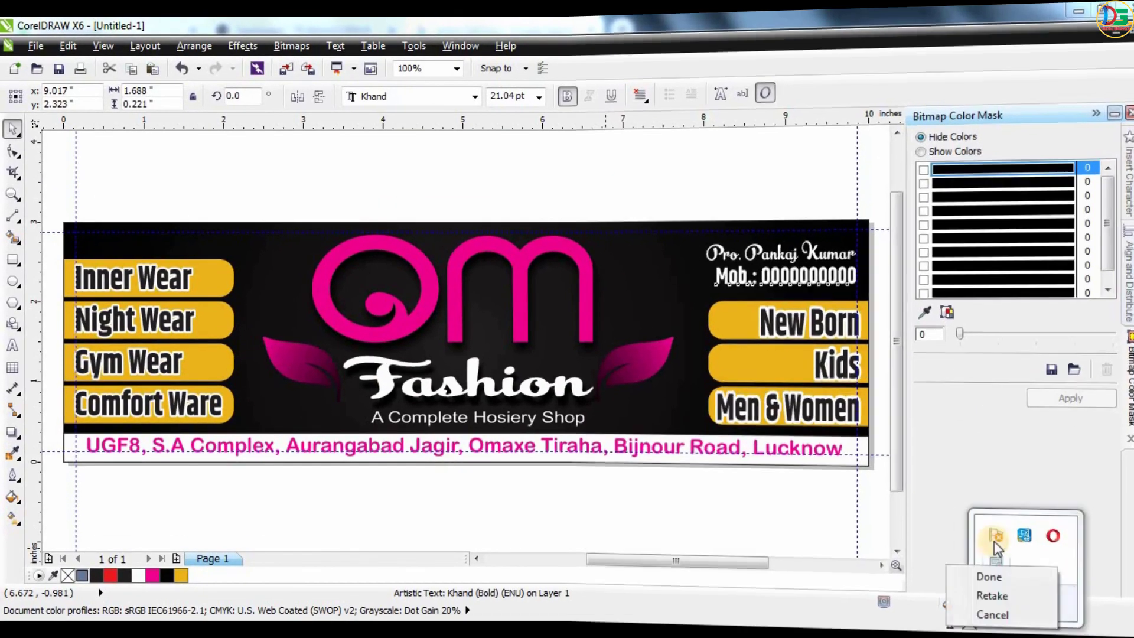